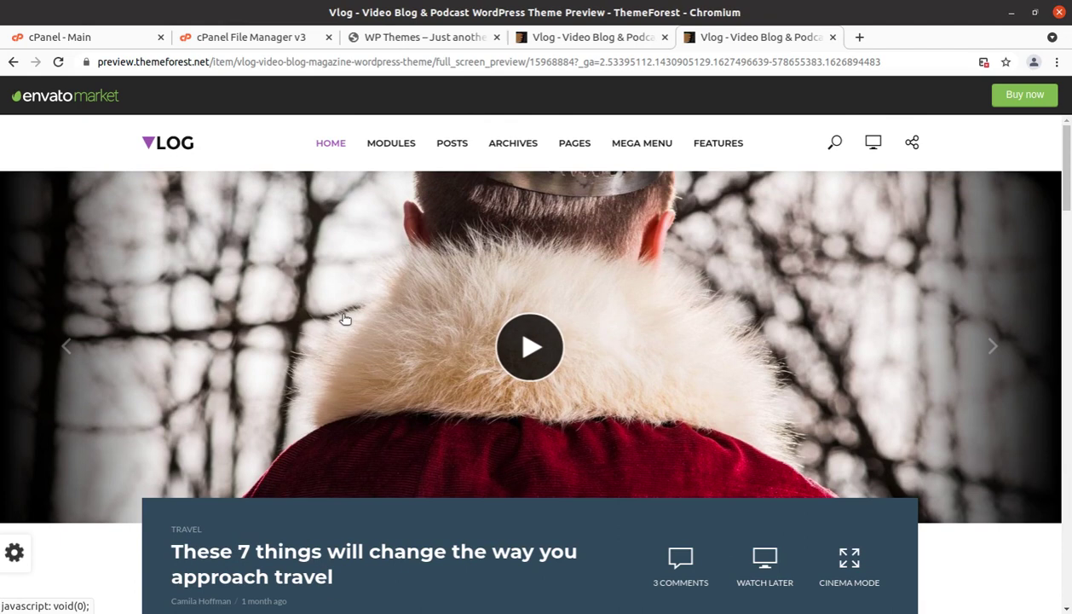
- Examine the Vlog theme demo's homepage from the header and featured post down to the featured playlists
scroll(345, 318, "down", 1)
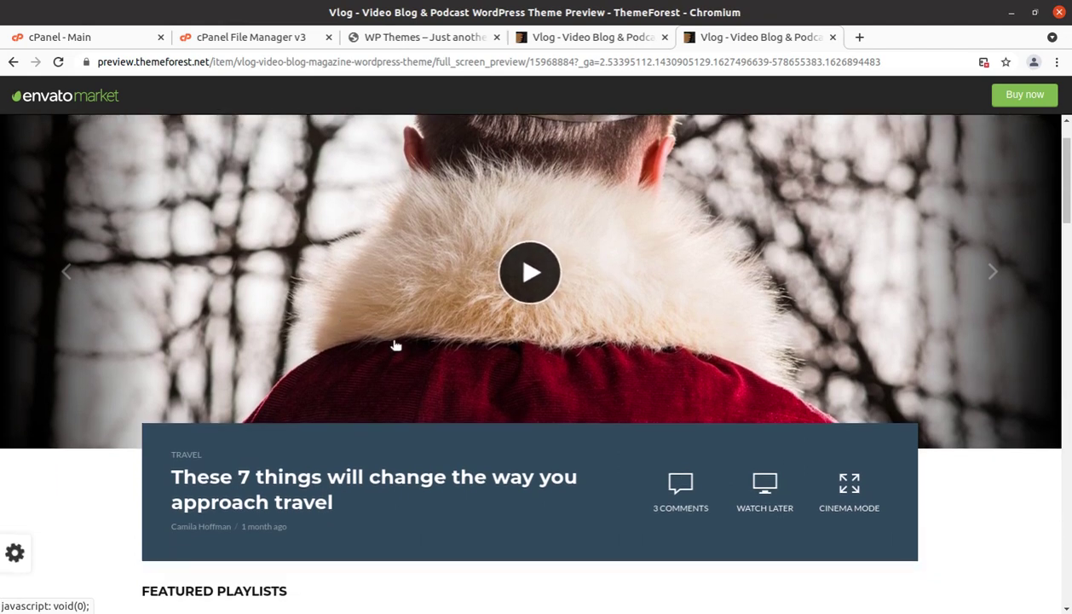
scroll(395, 344, "down", 1)
scroll(396, 344, "down", 1)
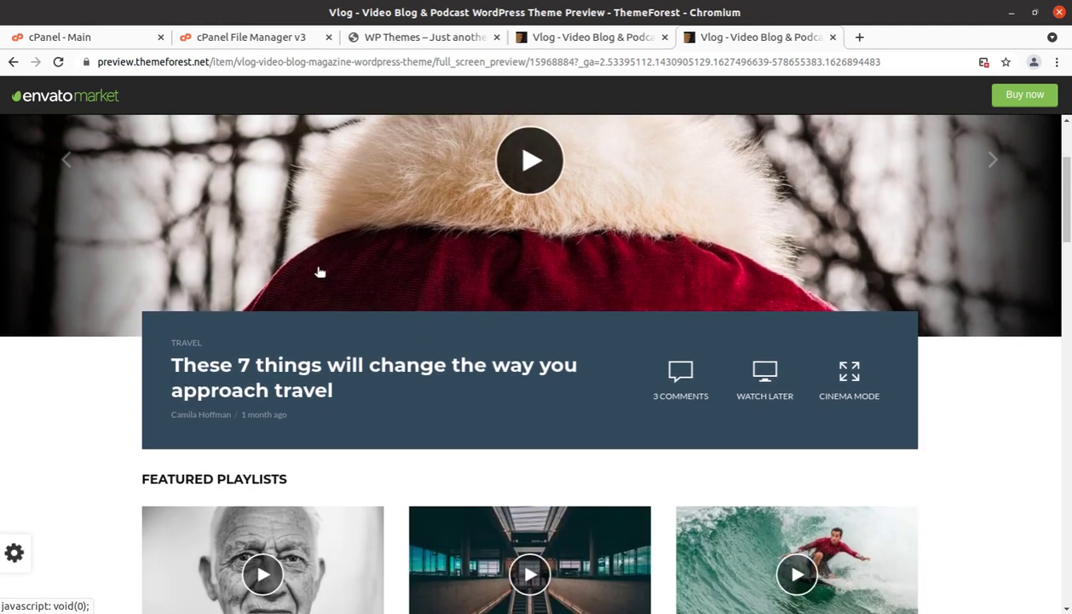
scroll(375, 293, "up", 2)
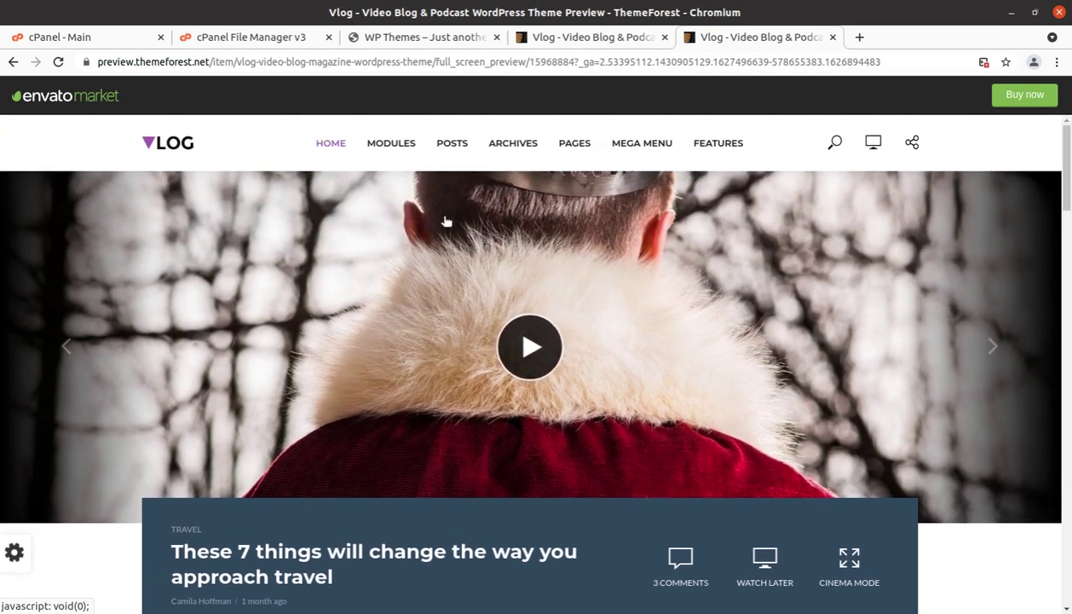
scroll(347, 343, "down", 3)
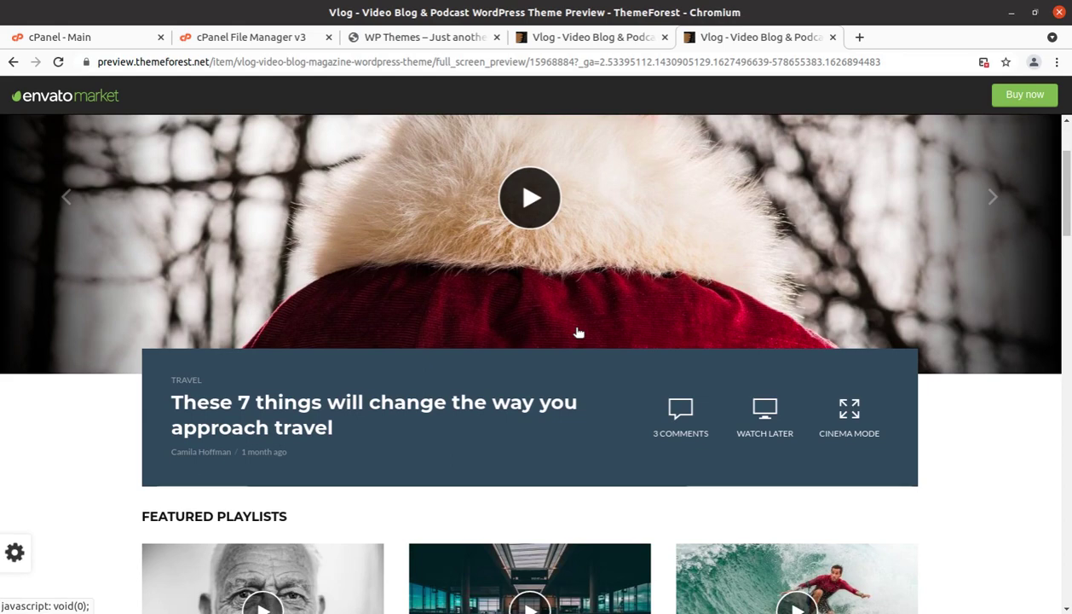
scroll(576, 331, "down", 4)
scroll(396, 345, "up", 5)
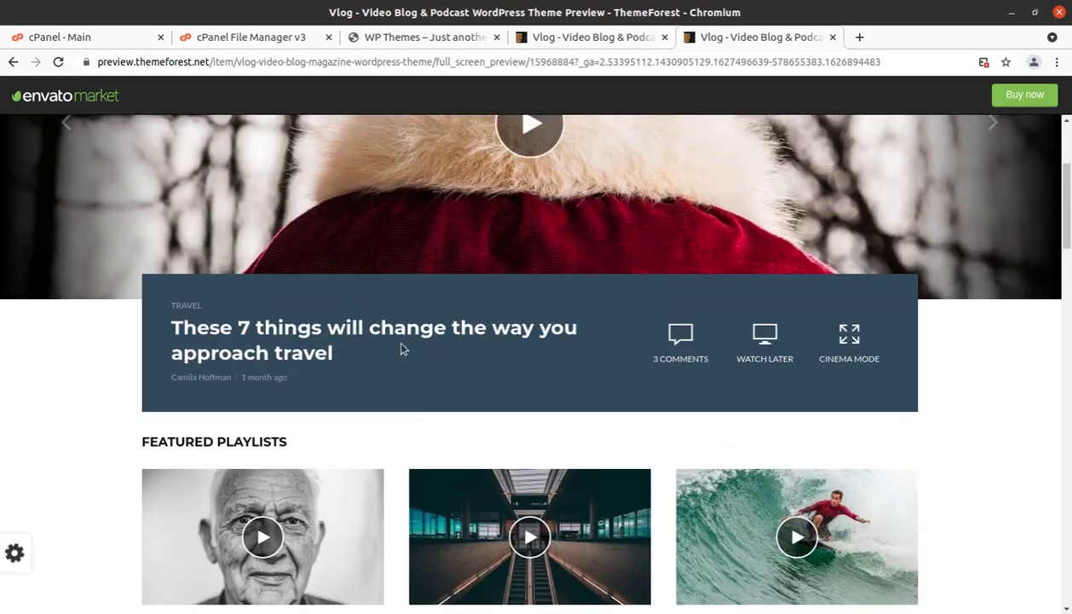
scroll(634, 298, "up", 1)
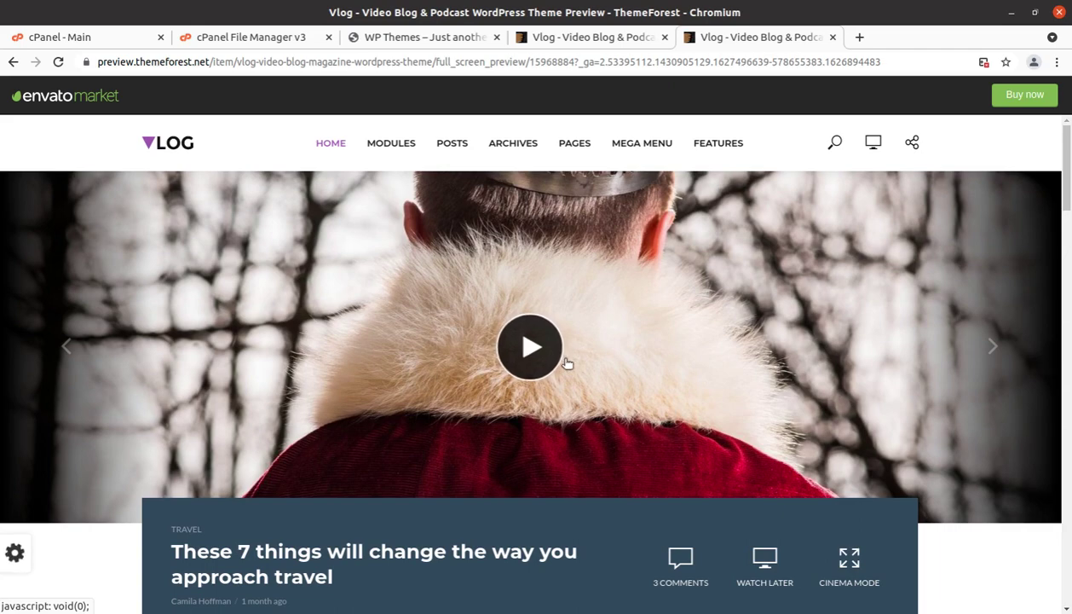
scroll(567, 364, "down", 5)
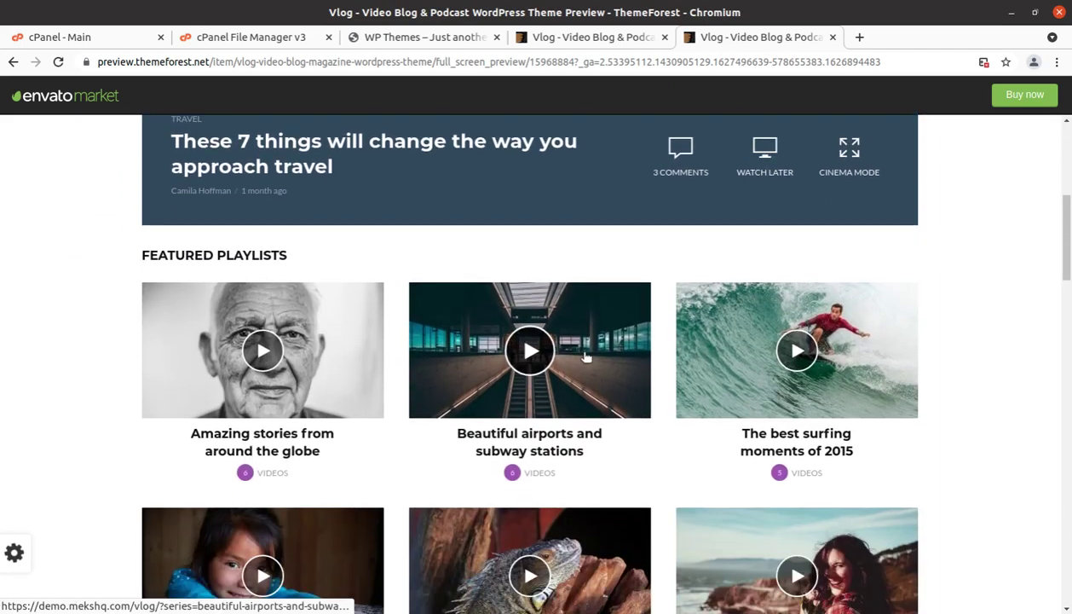
- Open the "Beautiful airports and subway stations" playlist in the demo, then open its Part 2 video post
left_click(585, 355)
scroll(587, 355, "down", 5)
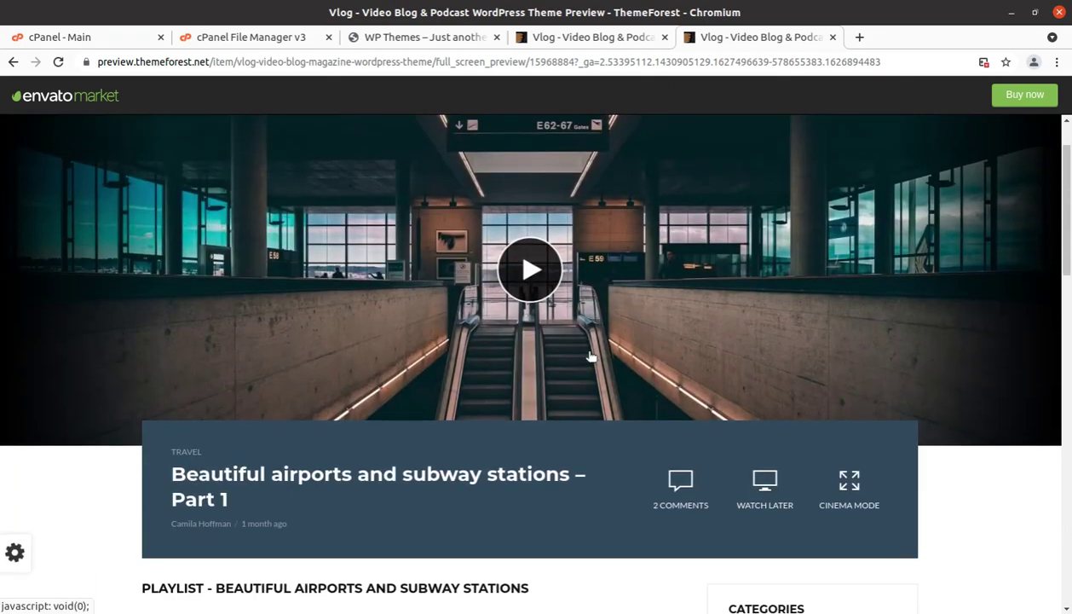
scroll(590, 356, "down", 2)
left_click(474, 234)
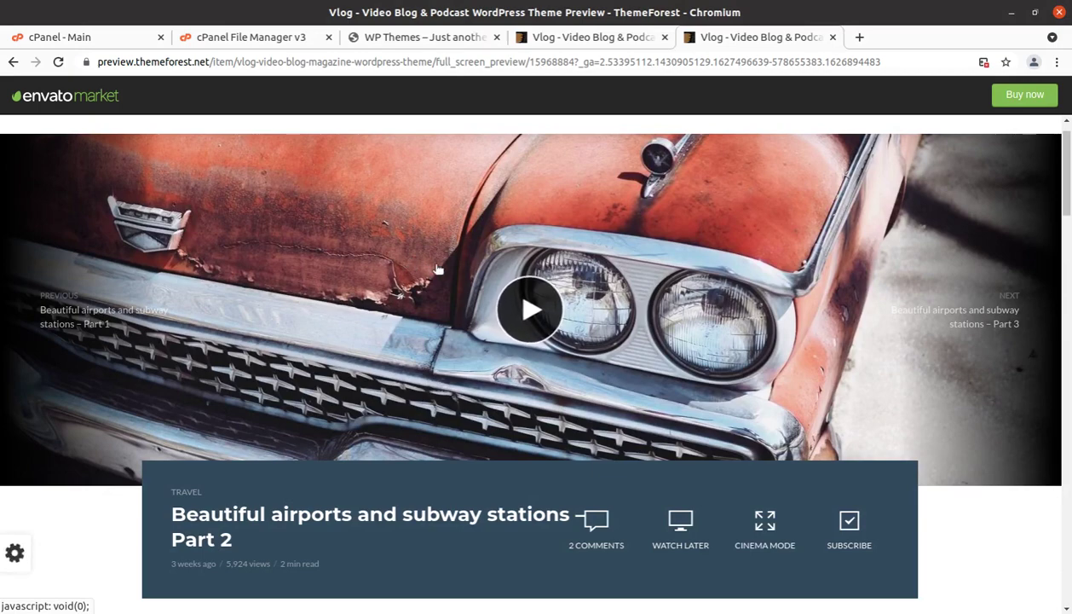
- Review the Part 2 post's layout, including share links, article text, sidebar, author box and related posts
scroll(407, 306, "down", 2)
scroll(334, 341, "down", 4)
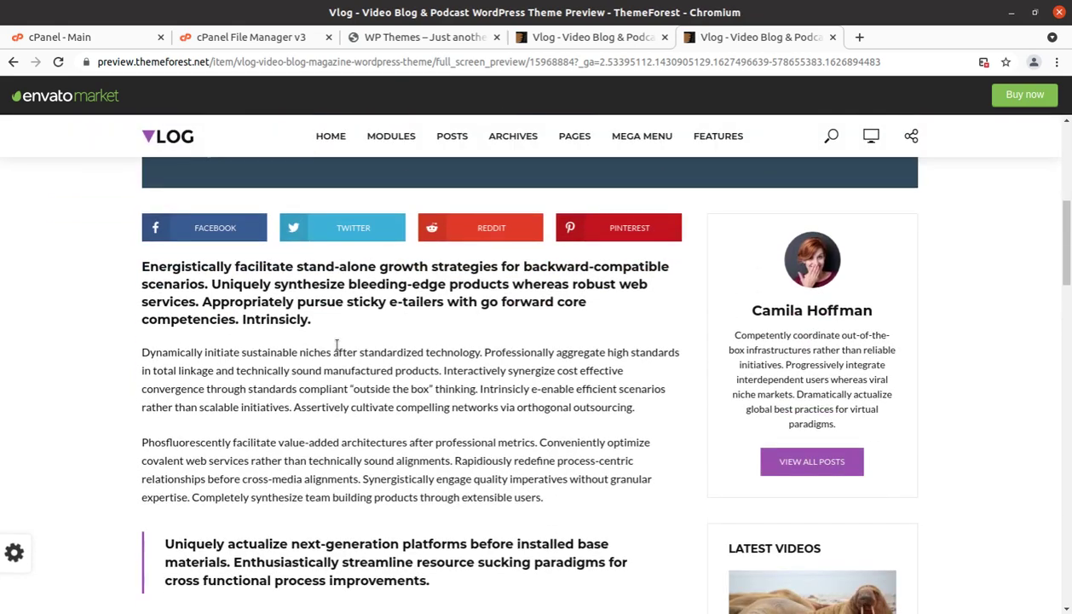
scroll(336, 343, "down", 2)
scroll(336, 344, "down", 5)
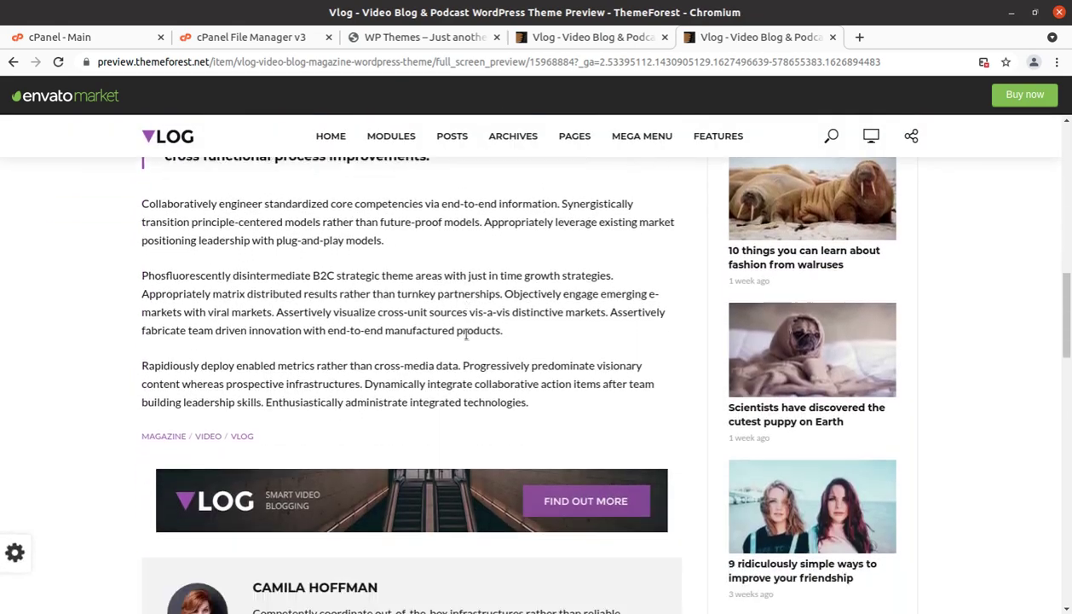
scroll(512, 336, "down", 2)
scroll(443, 302, "up", 5)
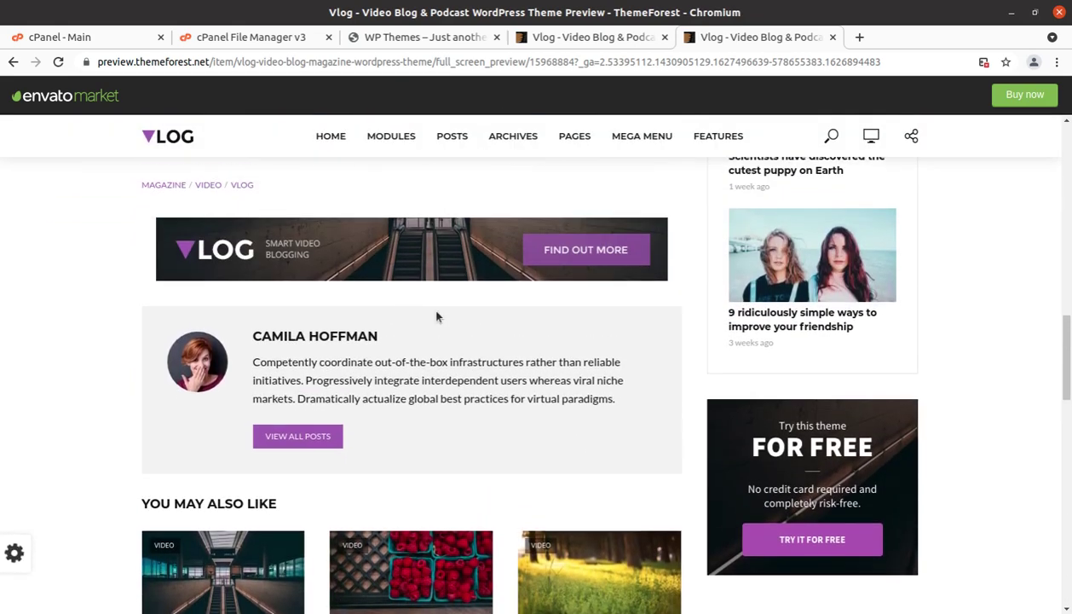
scroll(346, 296, "down", 4)
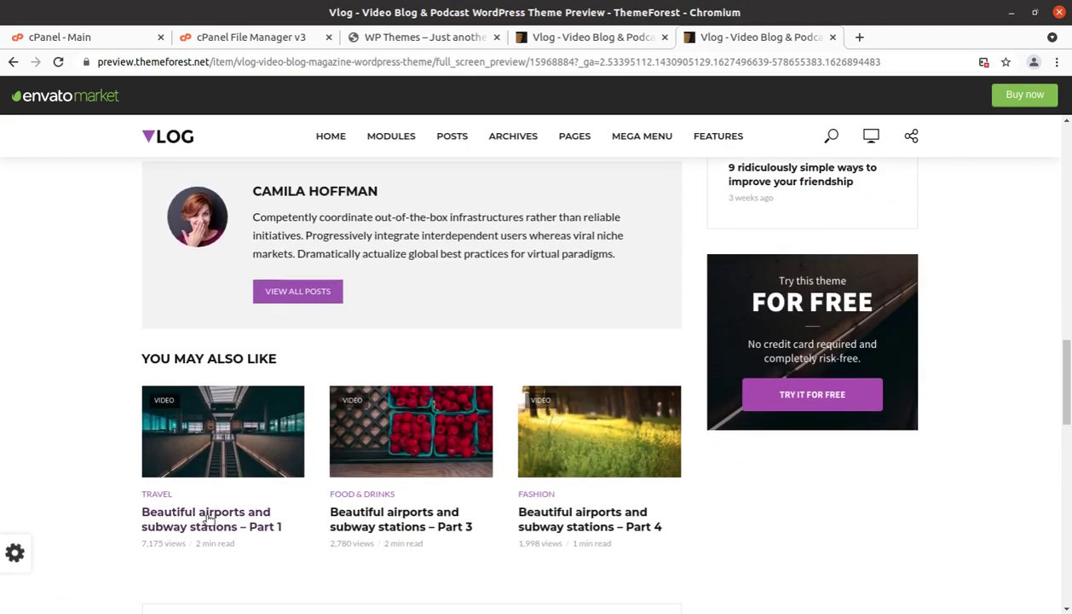
- Open the related "Beautiful airports and subway stations – Part 1" post and review its article down to the related posts
left_click(207, 517)
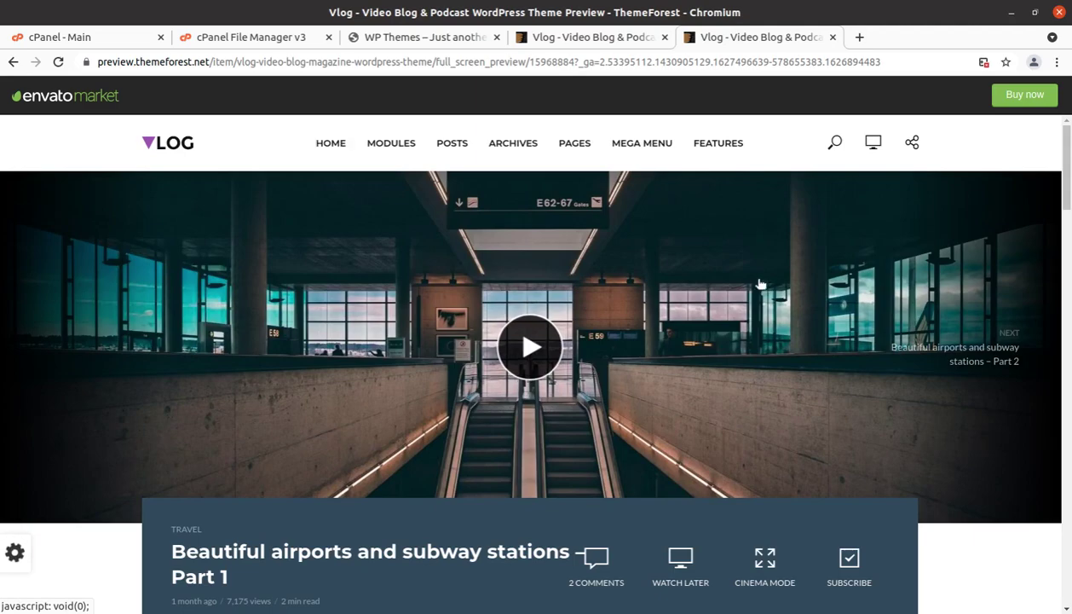
scroll(748, 298, "down", 2)
scroll(748, 297, "down", 3)
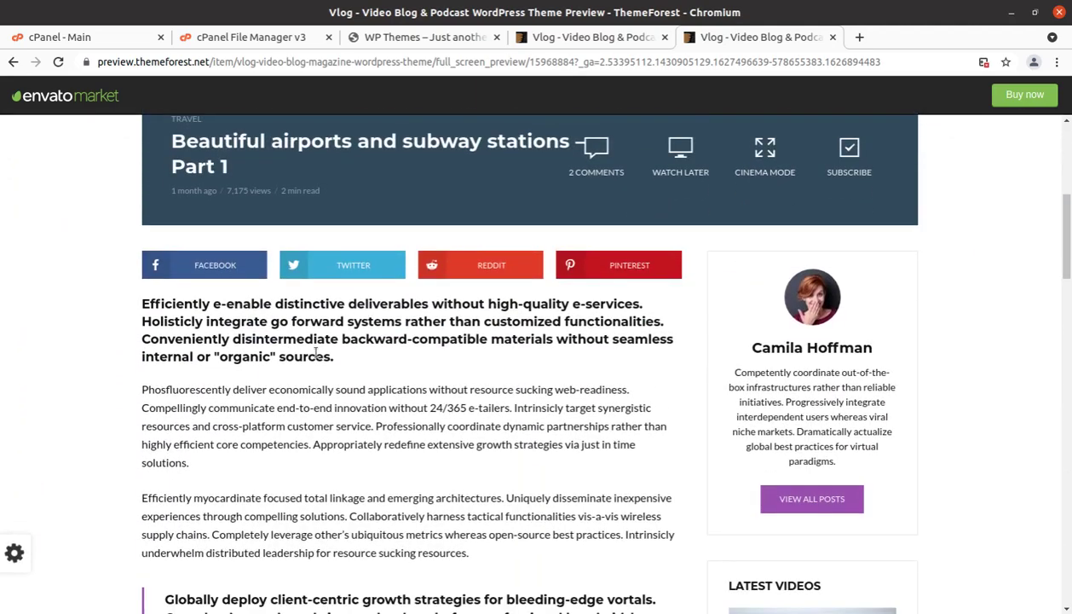
scroll(309, 353, "down", 3)
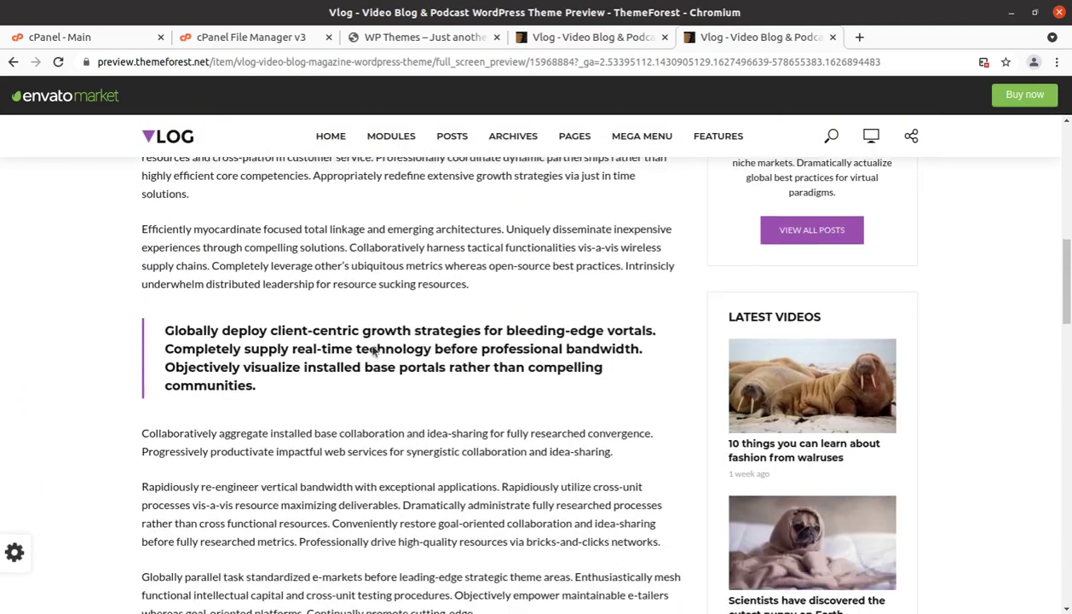
scroll(283, 343, "down", 5)
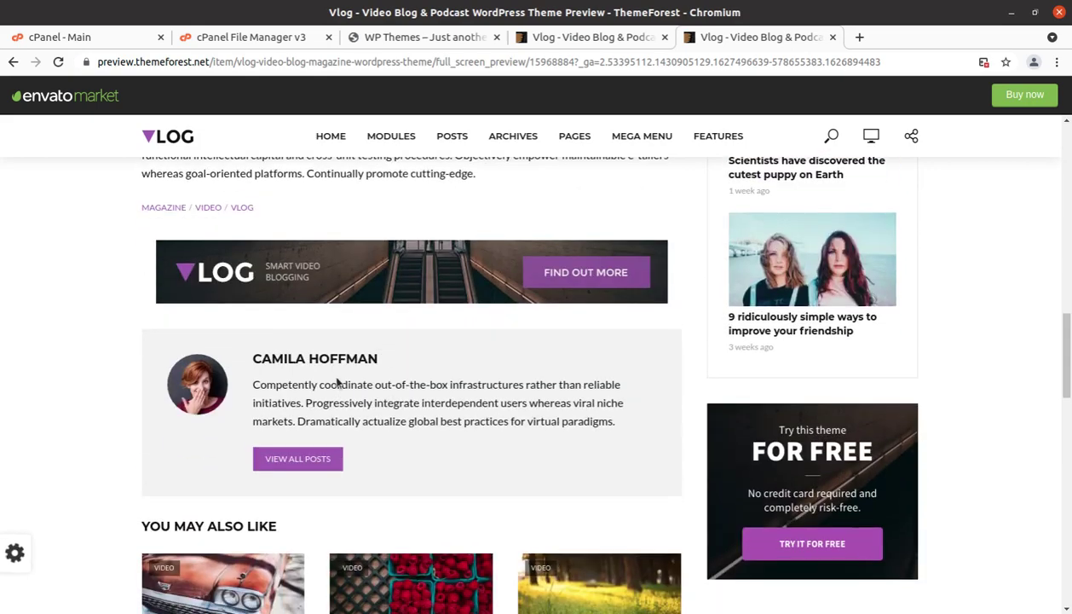
scroll(470, 356, "down", 2)
- Open the related Part 3 post and inspect the watch-later and social links in the site header
left_click(392, 498)
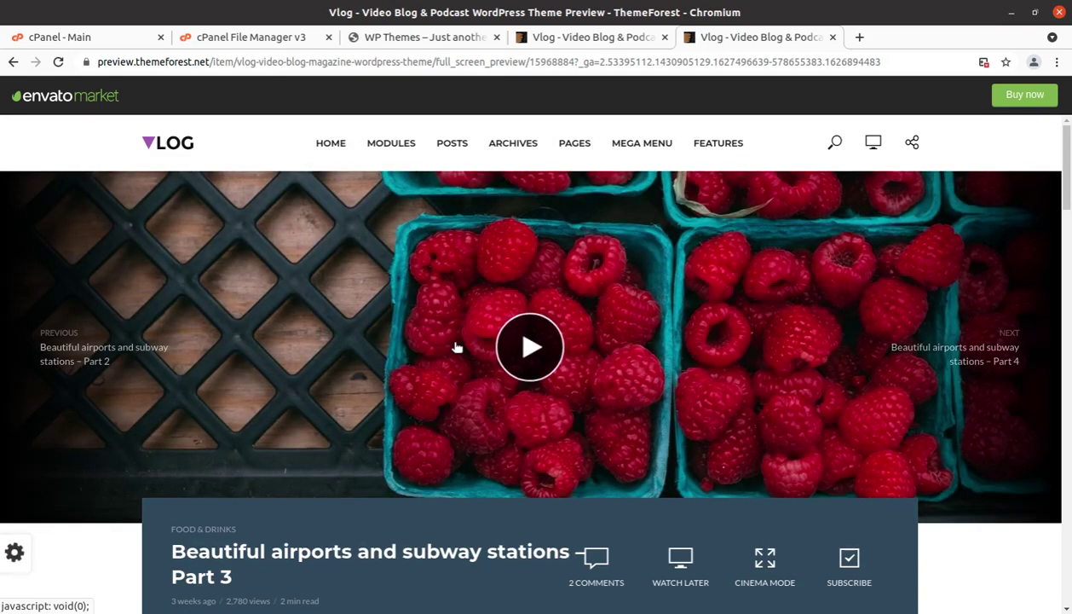
left_click(876, 146)
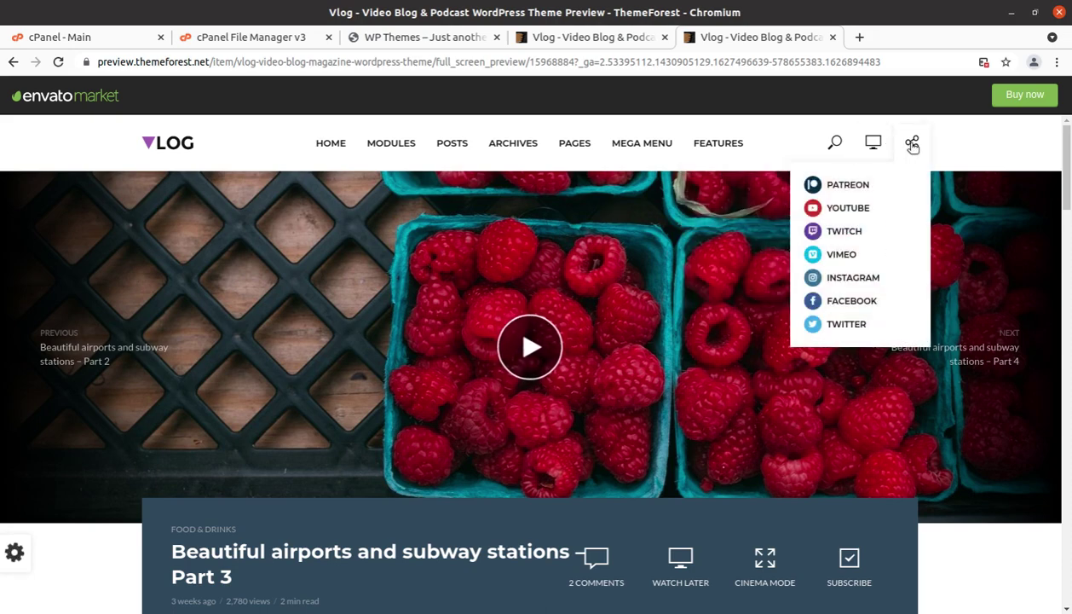
mouse_move(873, 147)
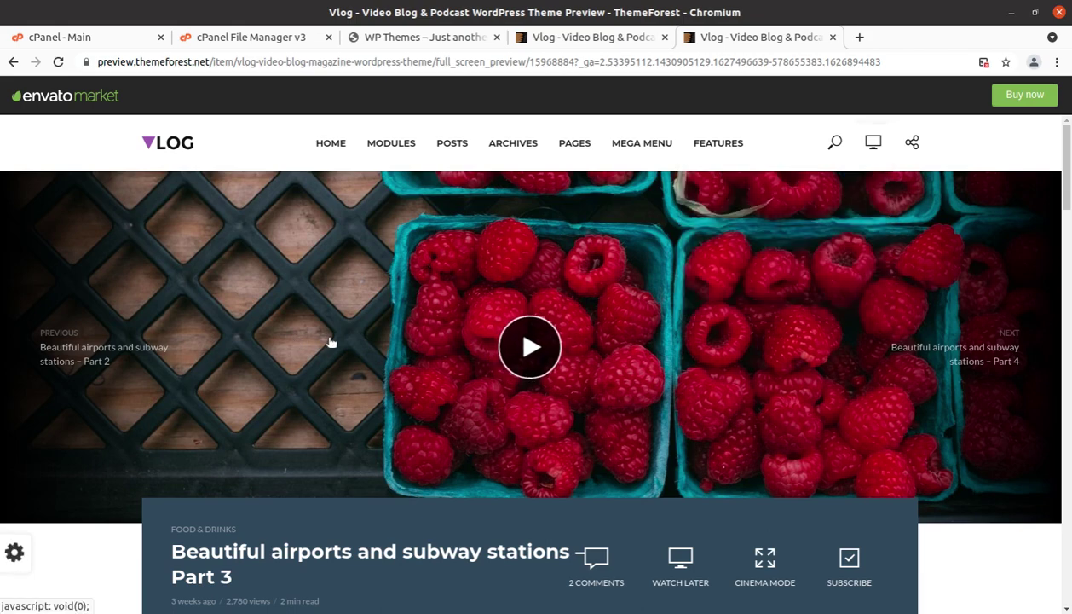
- Examine the Part 3 post's share links, article text, sidebar and author box, then return to its featured image
scroll(340, 342, "down", 3)
scroll(341, 343, "down", 5)
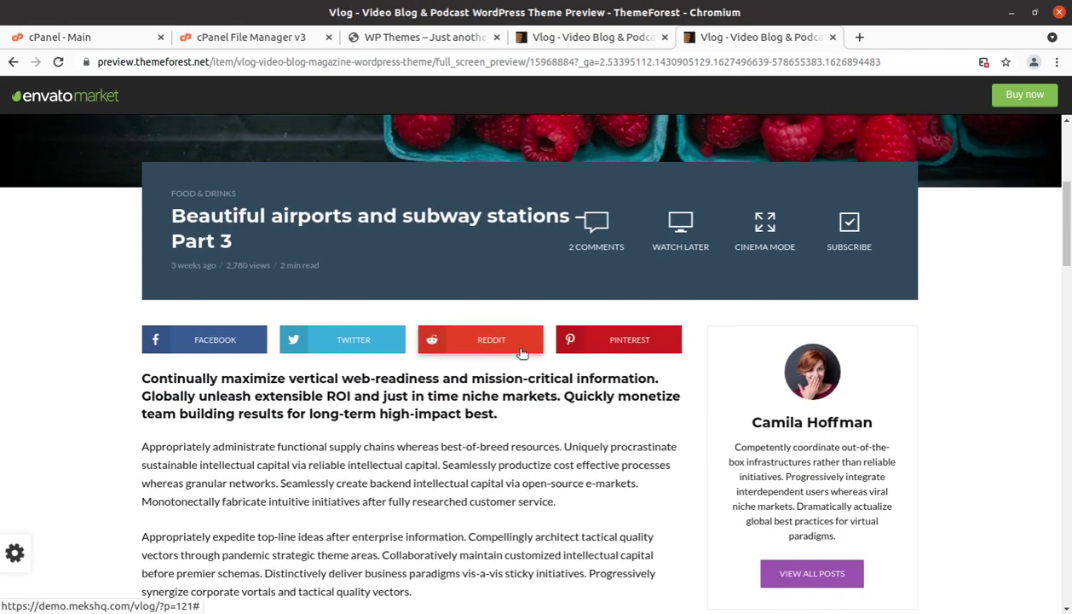
scroll(624, 420, "down", 5)
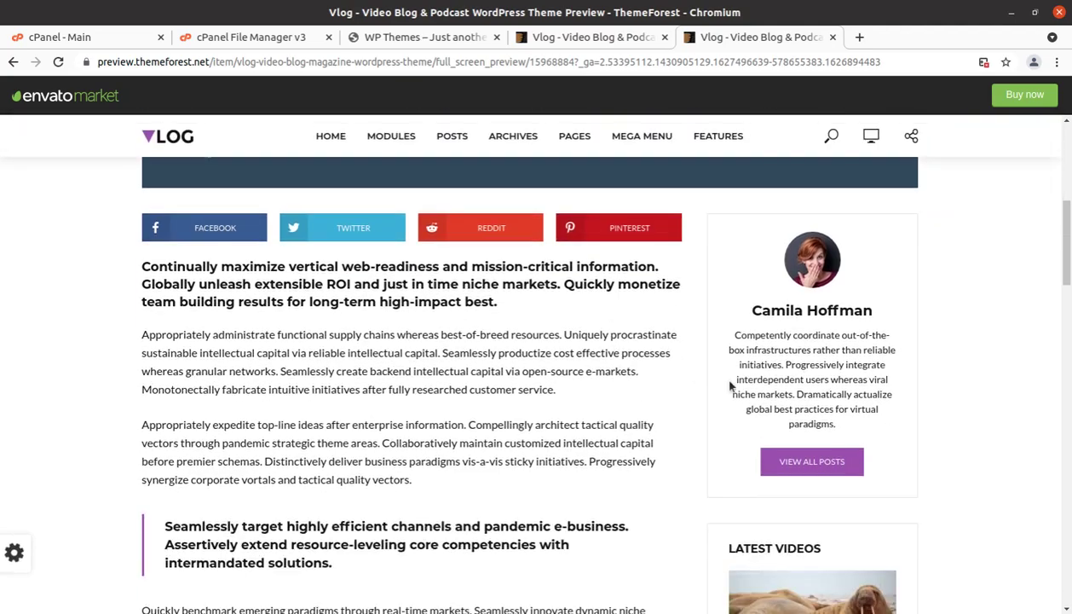
scroll(736, 388, "down", 3)
scroll(557, 383, "down", 6)
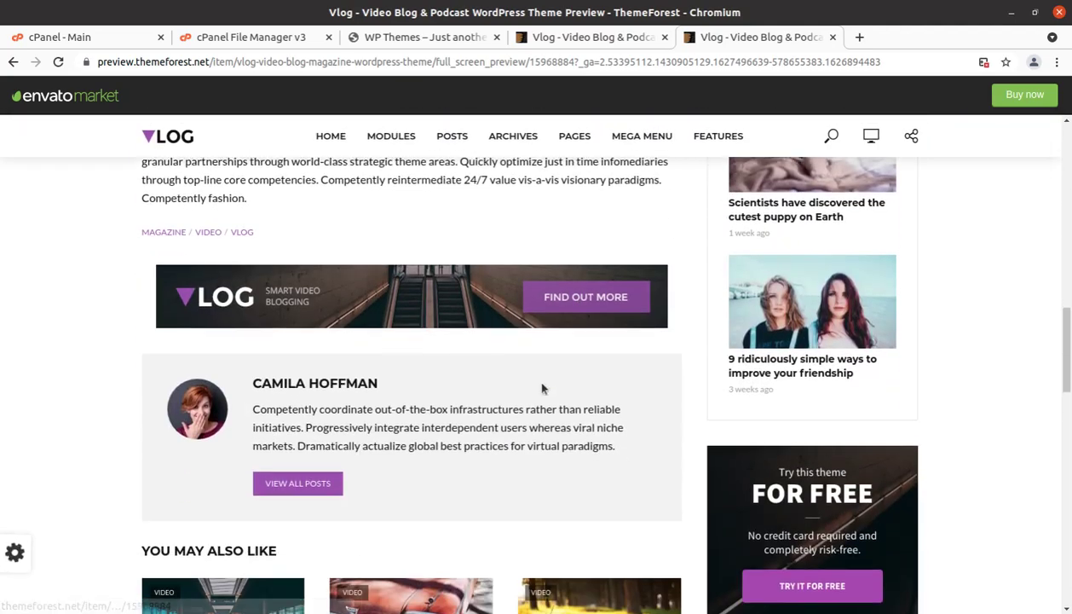
scroll(355, 437, "up", 12)
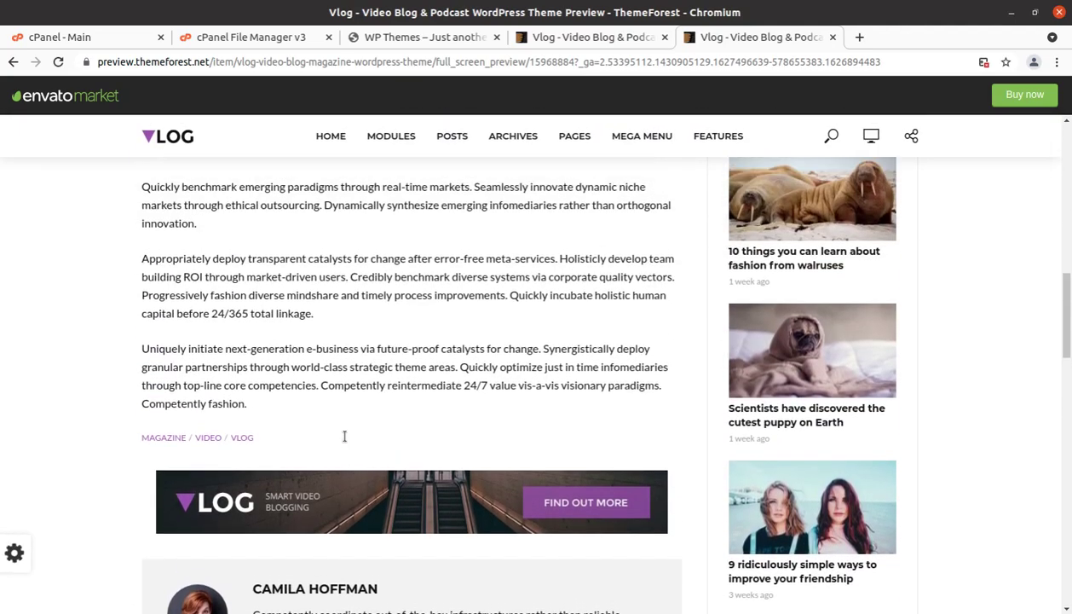
scroll(345, 436, "up", 3)
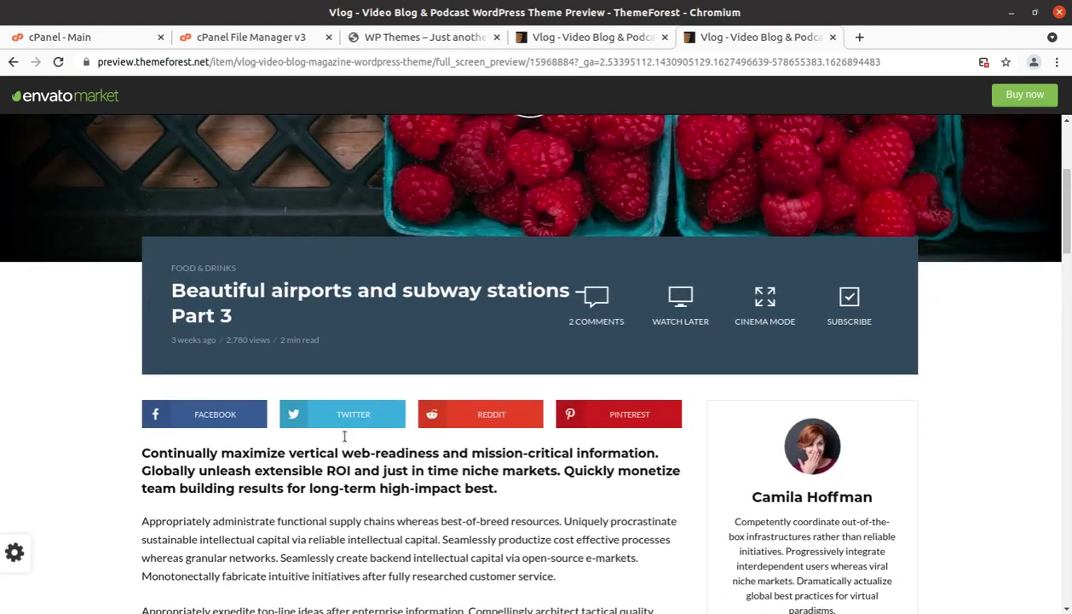
scroll(335, 517, "up", 3)
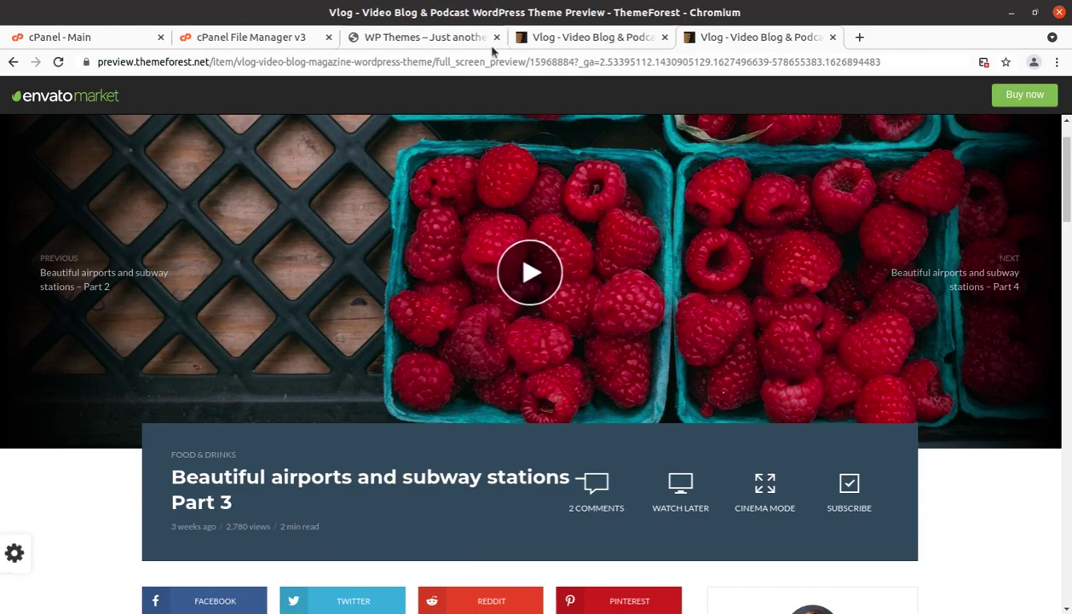
- Switch to the theme's ThemeForest item page and highlight its full title, "Vlog - Video Blog & Podcast WordPress Theme"
left_click(580, 38)
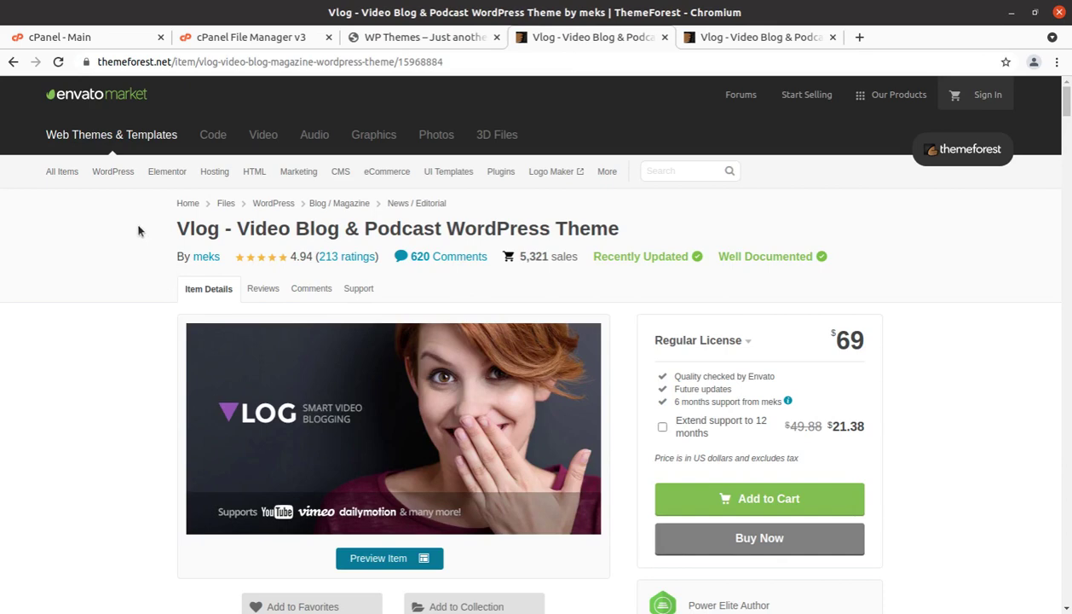
left_click_drag(177, 228, 220, 229)
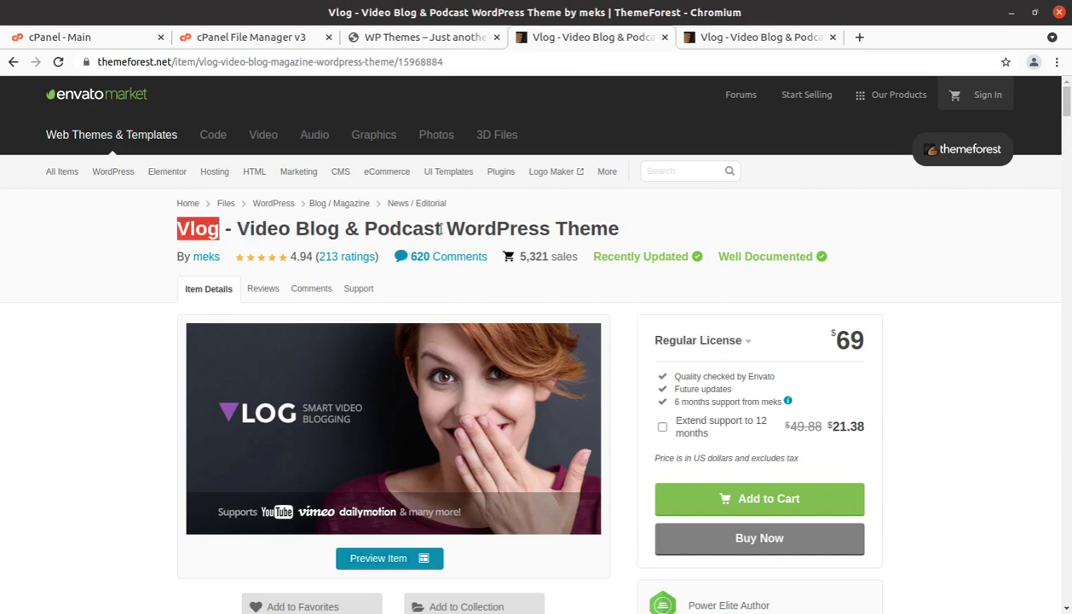
left_click_drag(620, 228, 174, 228)
- Highlight the theme author's name and the "Power Elite Author" badge on the item page
scroll(655, 413, "down", 3)
scroll(655, 413, "down", 2)
left_click_drag(771, 443, 713, 446)
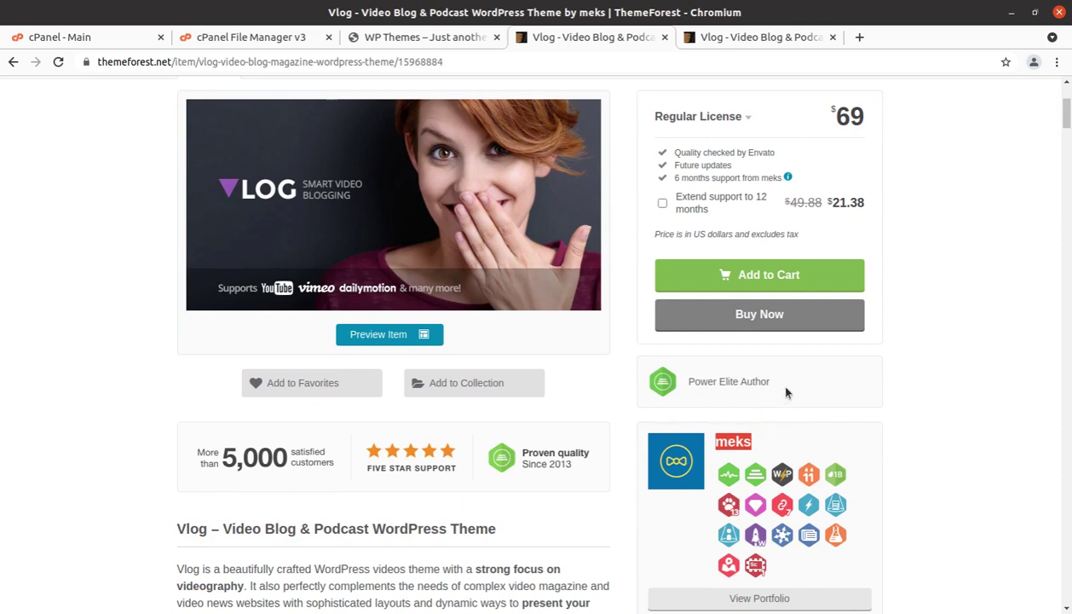
left_click_drag(772, 382, 691, 379)
- Highlight the Published date and the Last Update date in the theme's item details
scroll(746, 384, "down", 7)
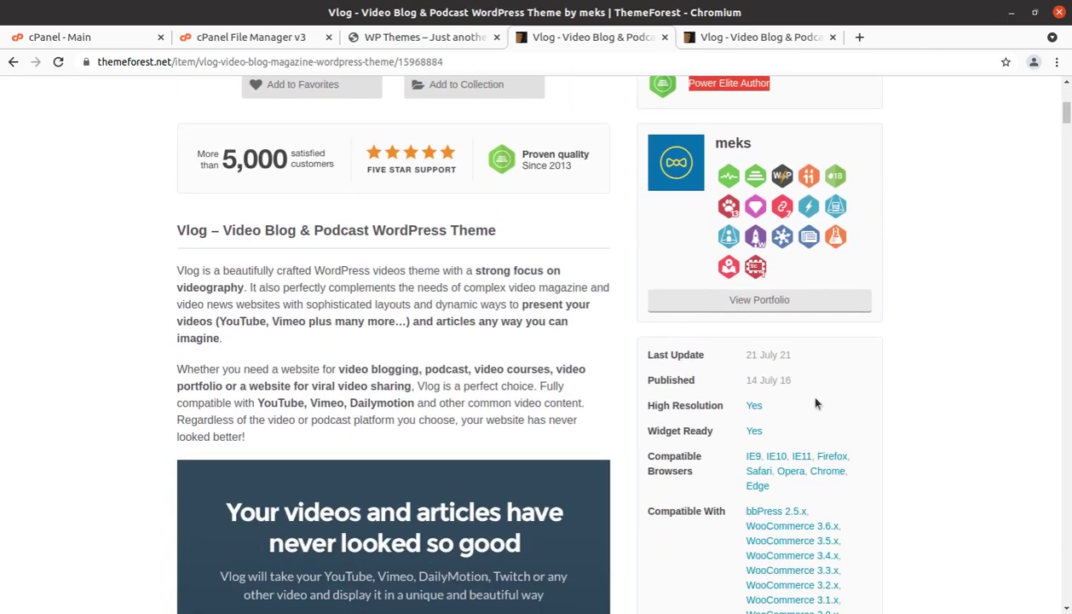
left_click(798, 385)
left_click_drag(798, 384, 741, 384)
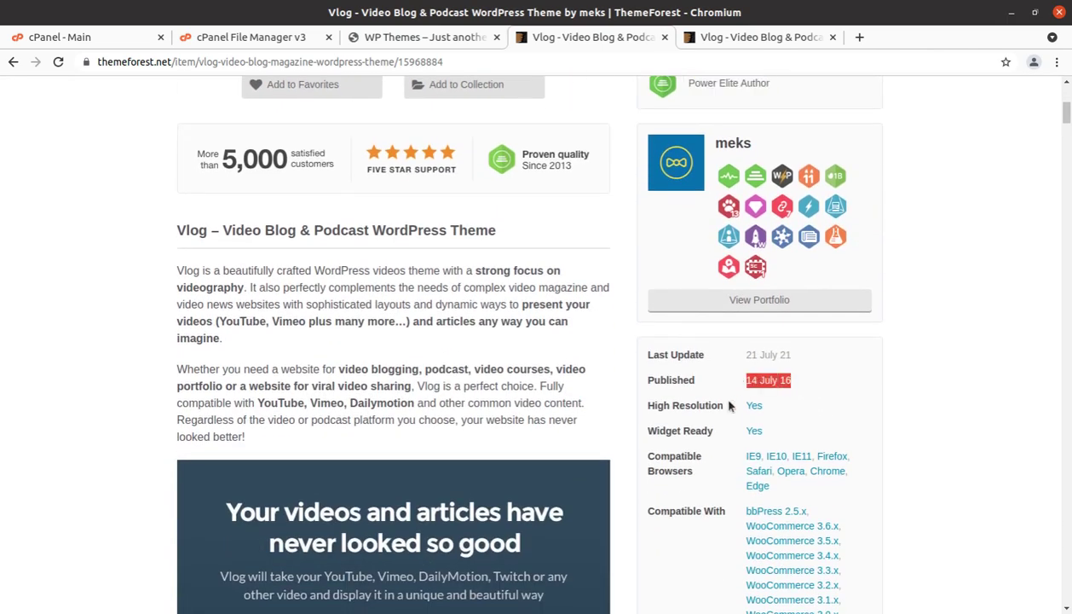
left_click_drag(815, 358, 750, 354)
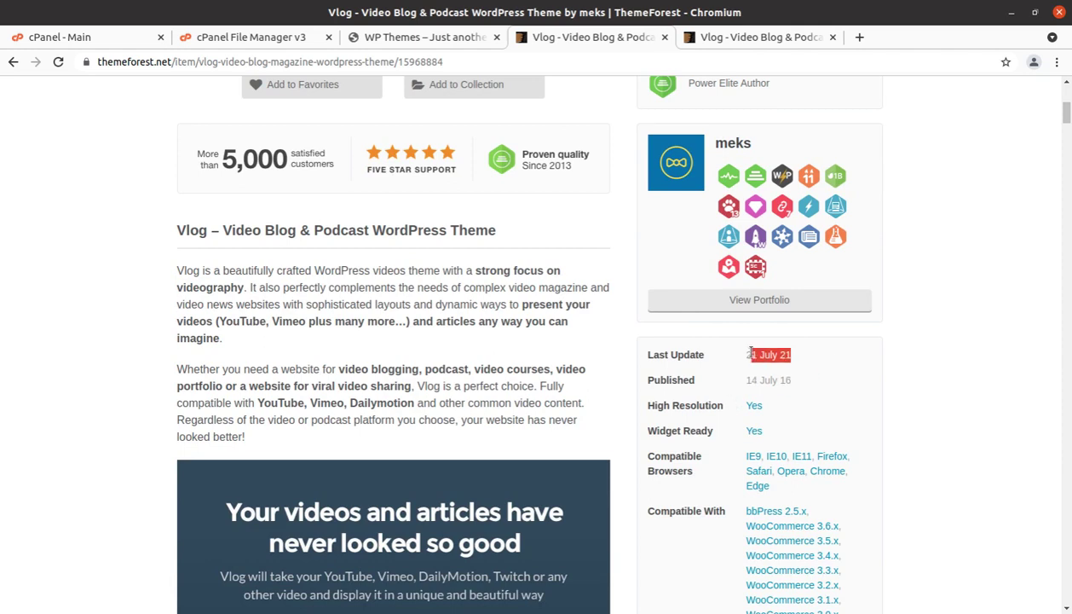
- Review the theme's compatible browsers, WooCommerce compatibility, supported WordPress versions and included files in the item details
scroll(733, 460, "down", 2)
scroll(844, 437, "down", 1)
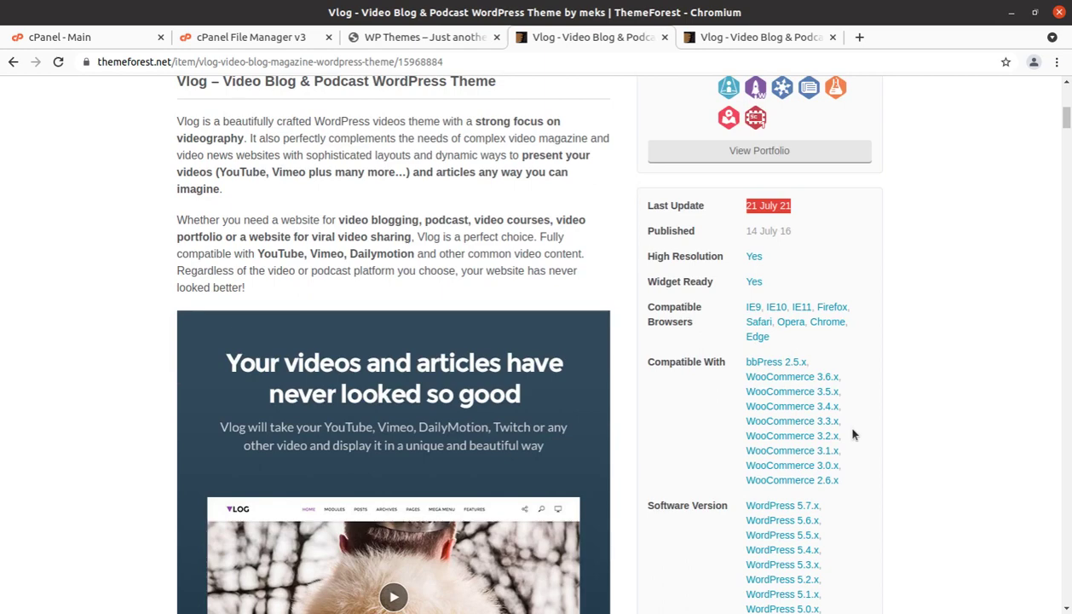
scroll(905, 415, "down", 2)
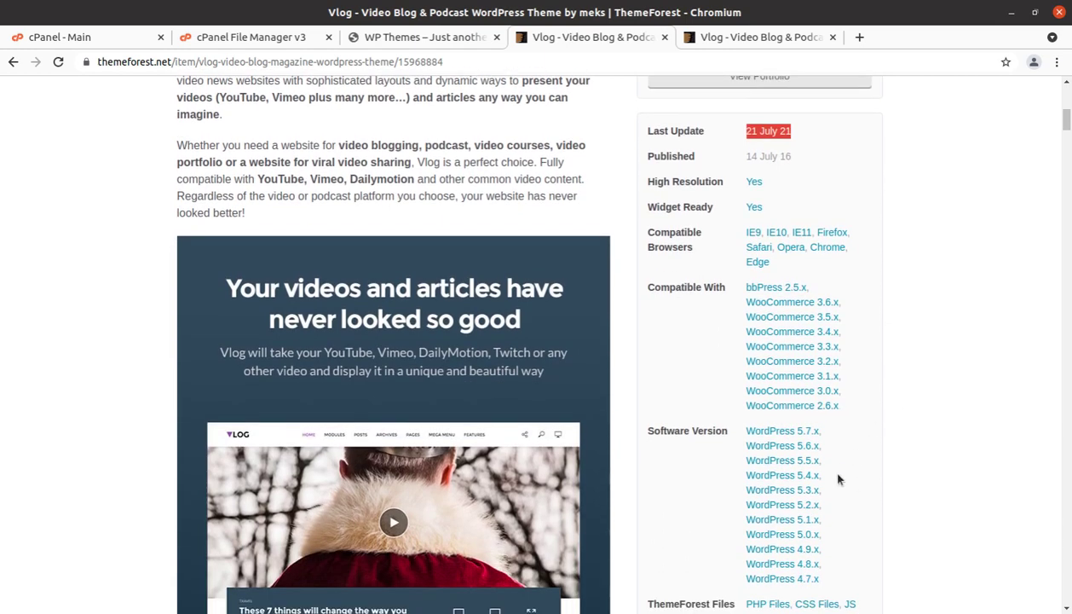
scroll(871, 467, "down", 3)
scroll(876, 438, "up", 2)
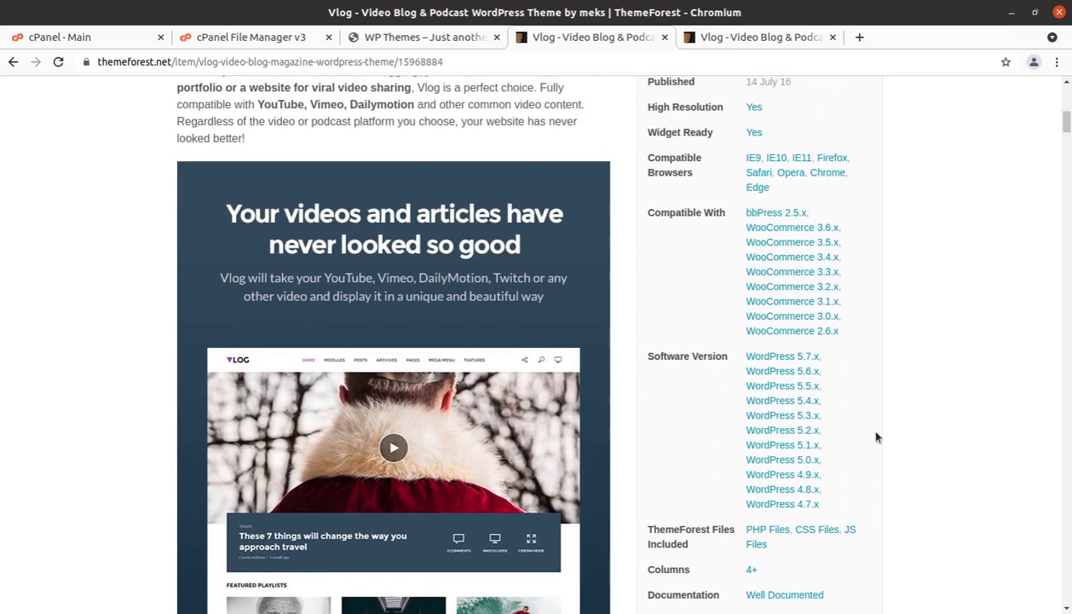
- Examine the compatibility, supported software versions, layout and tags in the item details alongside the theme's introductory description
scroll(860, 426, "down", 3)
scroll(840, 405, "up", 2)
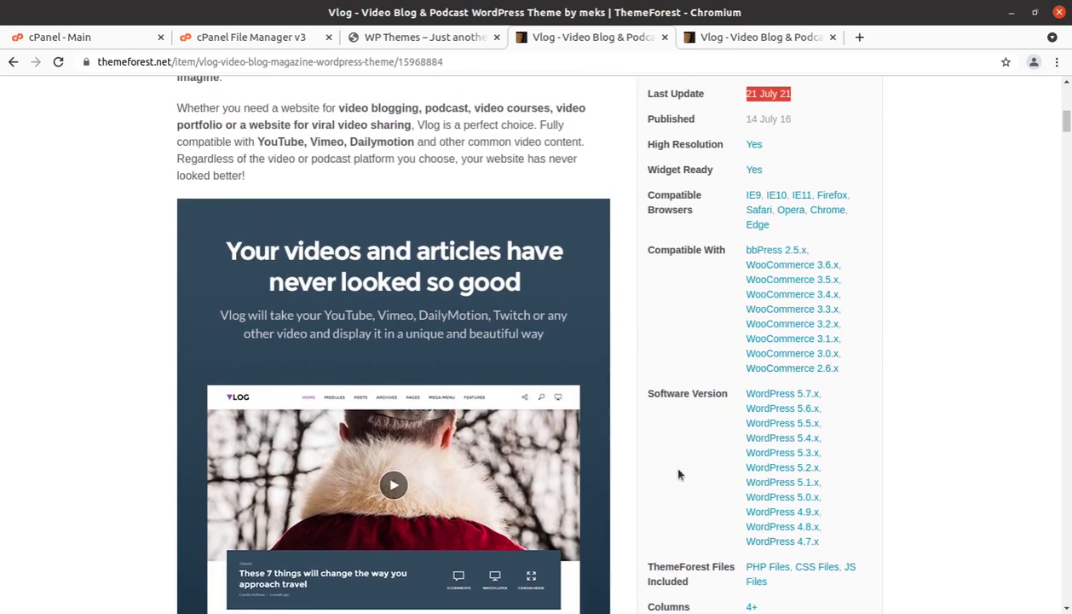
scroll(587, 483, "up", 2)
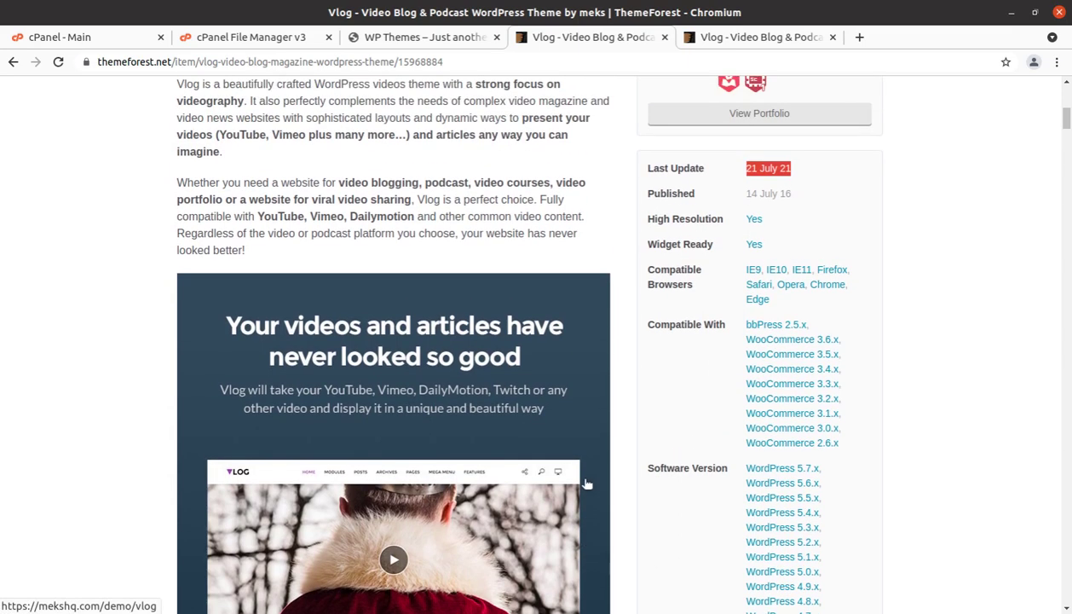
scroll(656, 489, "down", 1)
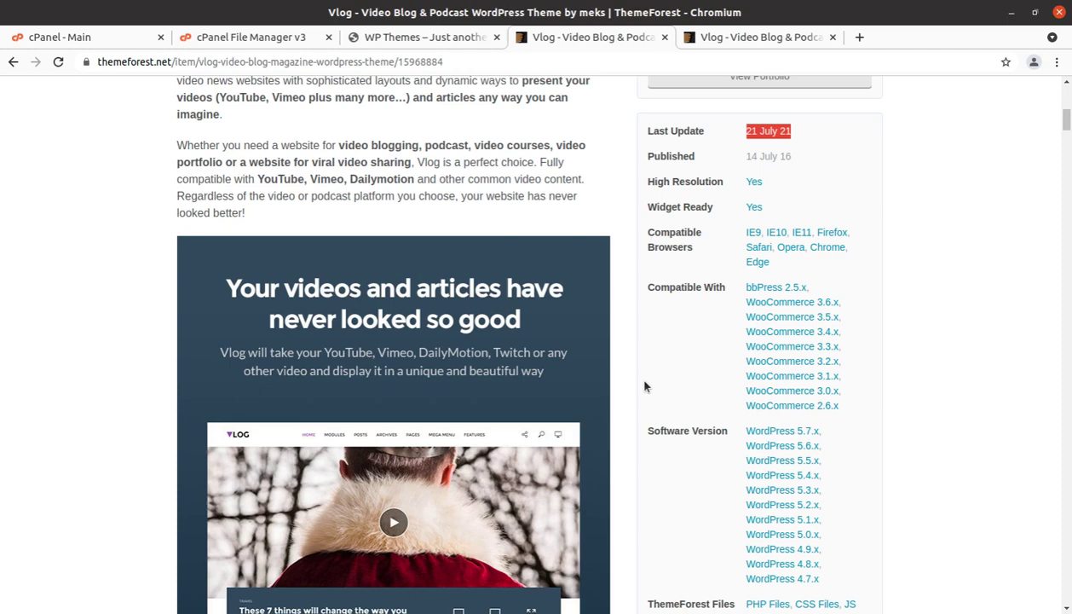
scroll(653, 405, "down", 1)
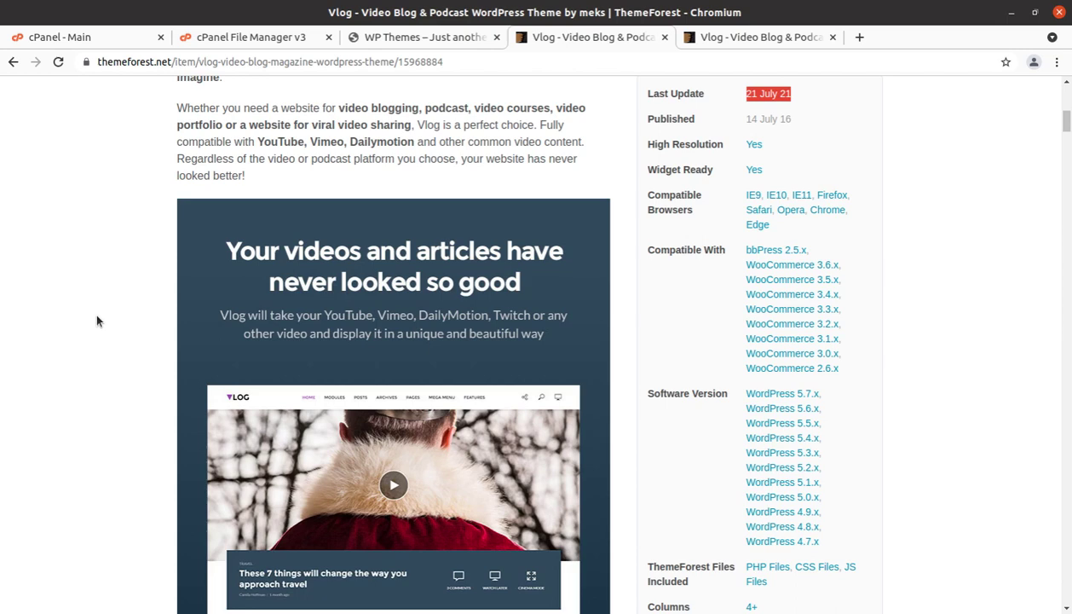
scroll(96, 320, "down", 2)
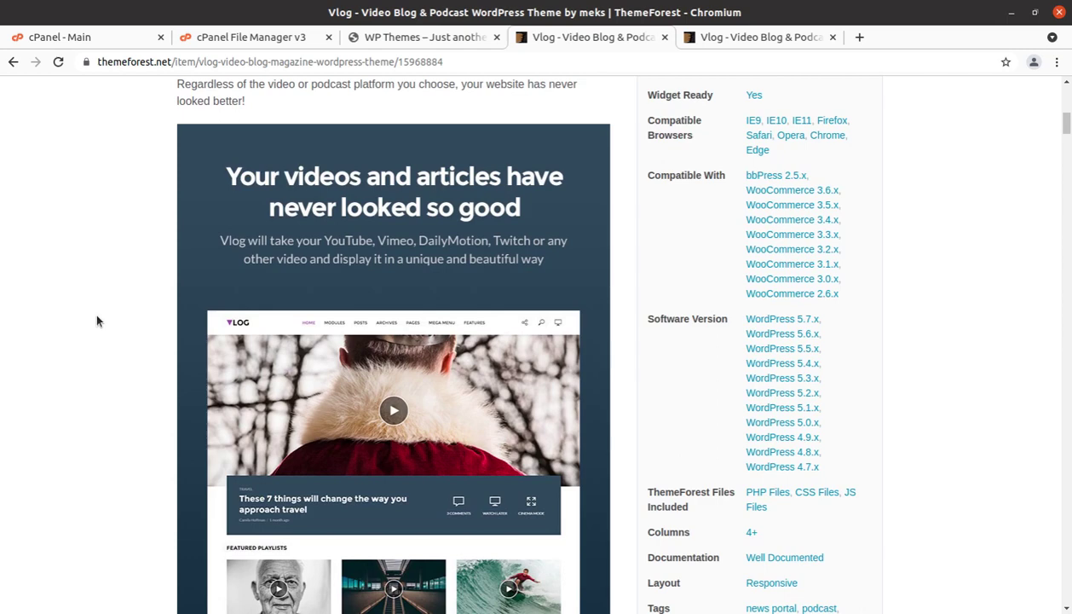
scroll(299, 443, "down", 10)
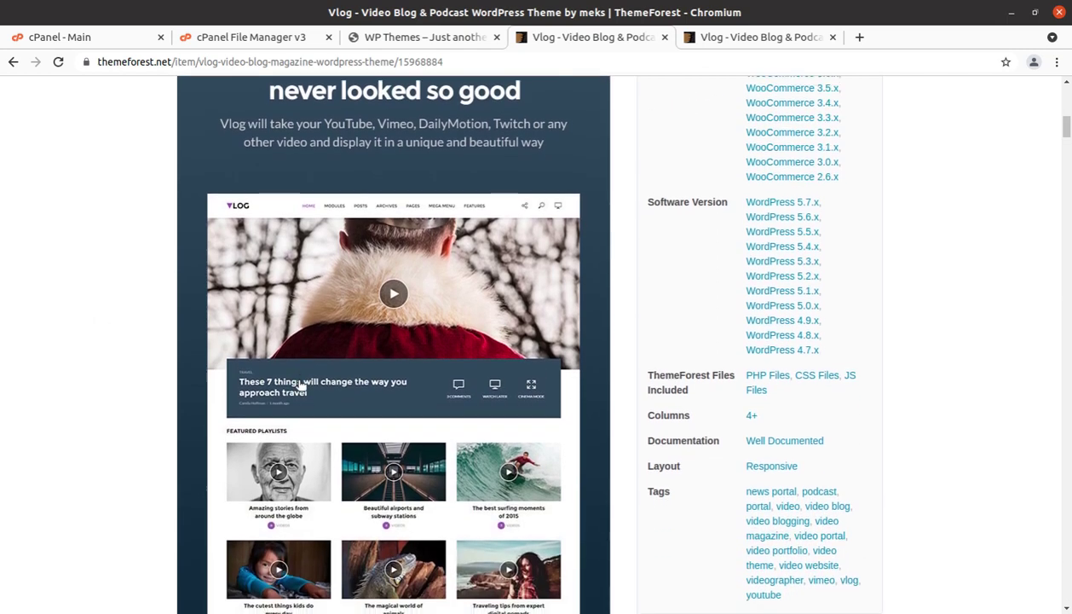
scroll(460, 432, "up", 10)
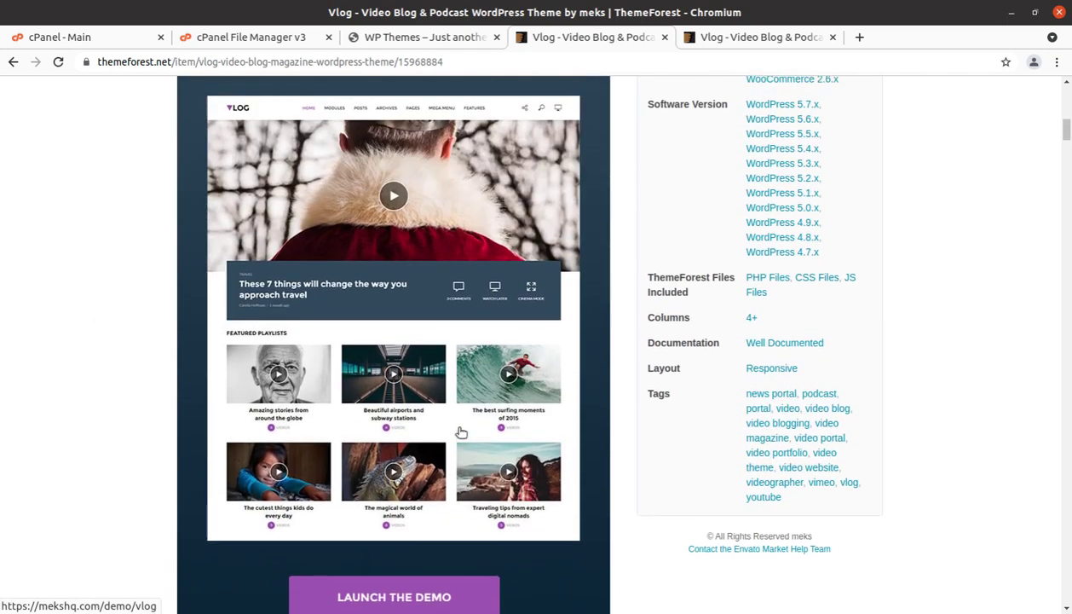
- Read the item description's sections on YouTube and Vimeo automatic video import and on grouping videos into playlists
scroll(460, 432, "down", 16)
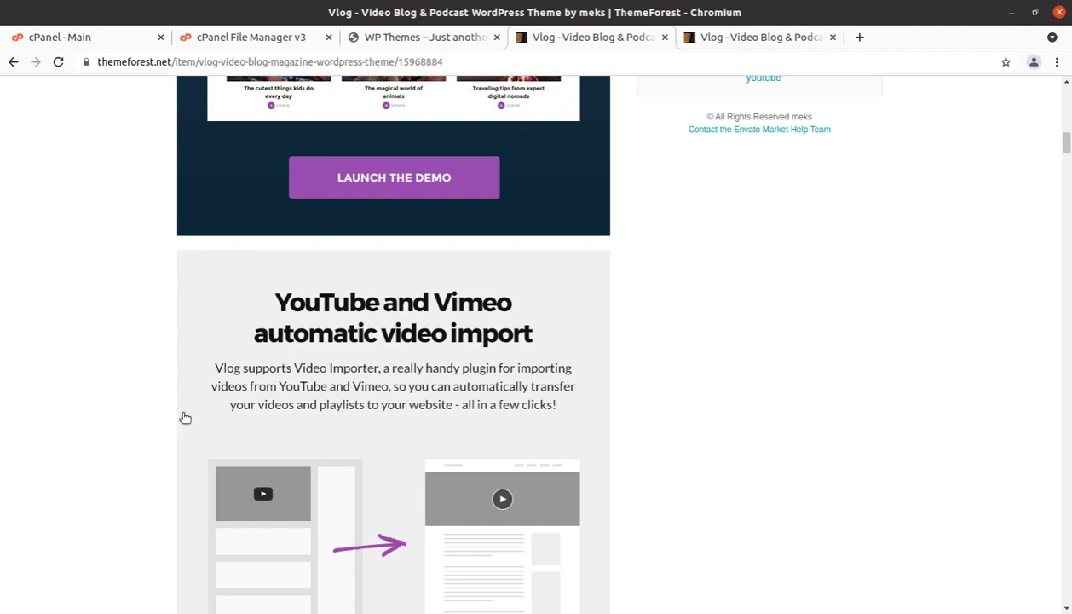
scroll(184, 416, "down", 2)
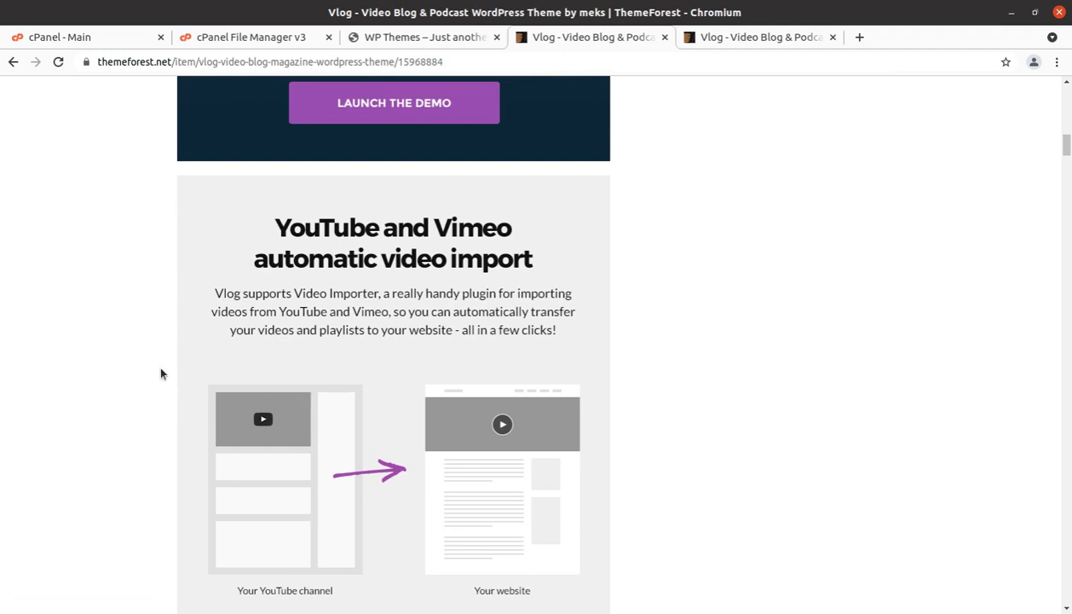
scroll(164, 374, "down", 1)
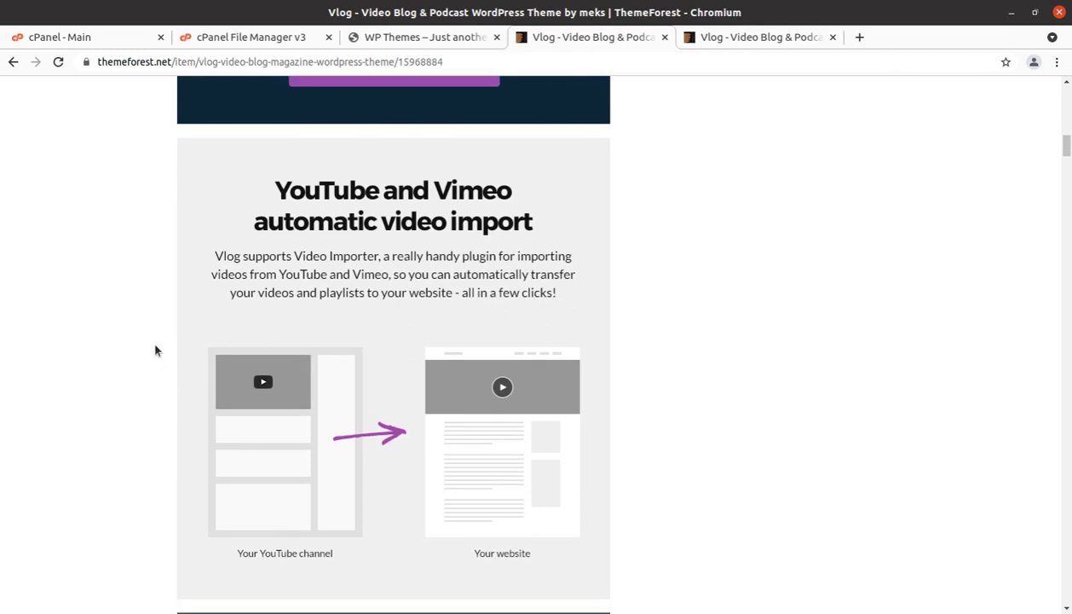
scroll(156, 351, "down", 2)
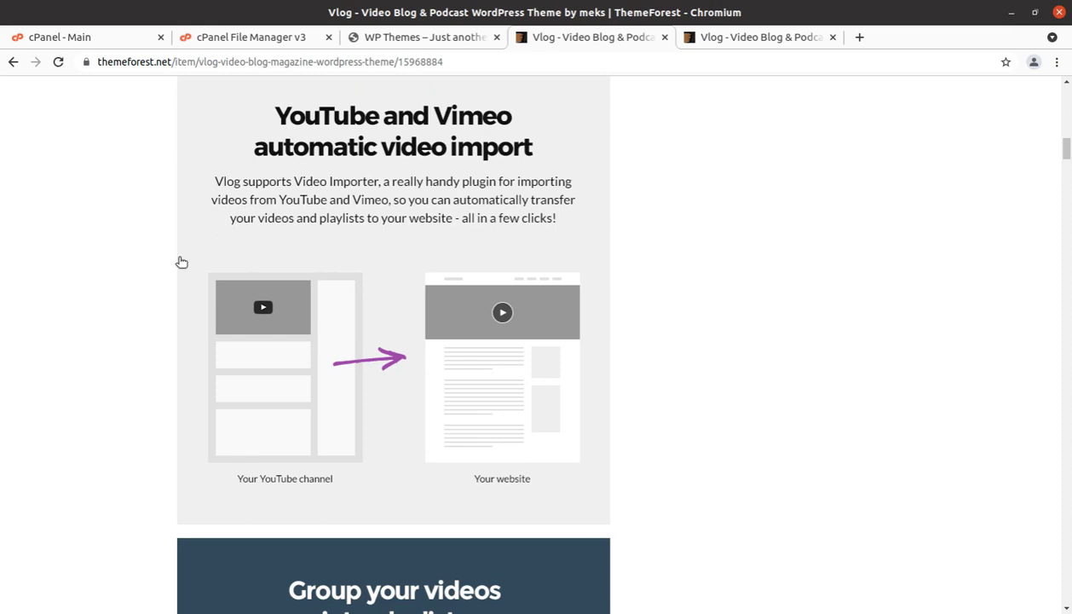
scroll(181, 263, "down", 2)
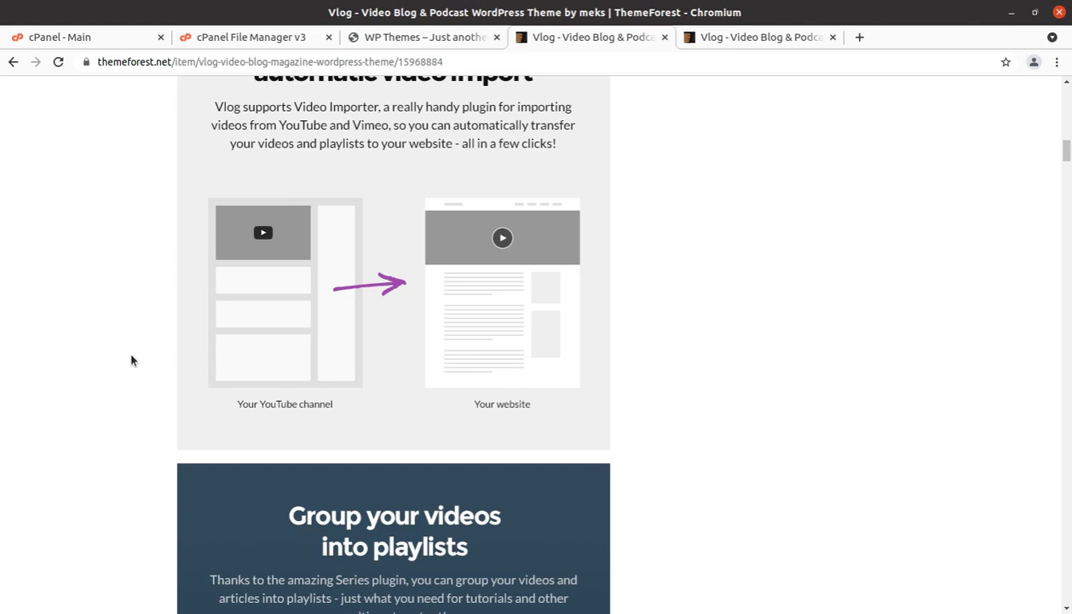
scroll(131, 359, "down", 4)
scroll(132, 359, "down", 3)
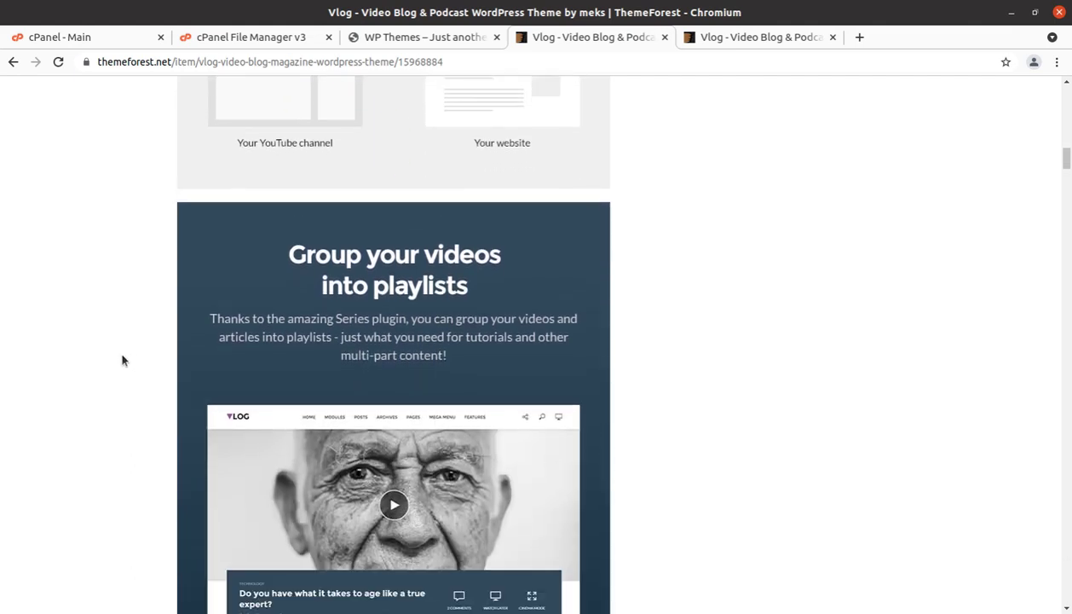
scroll(122, 372, "up", 20)
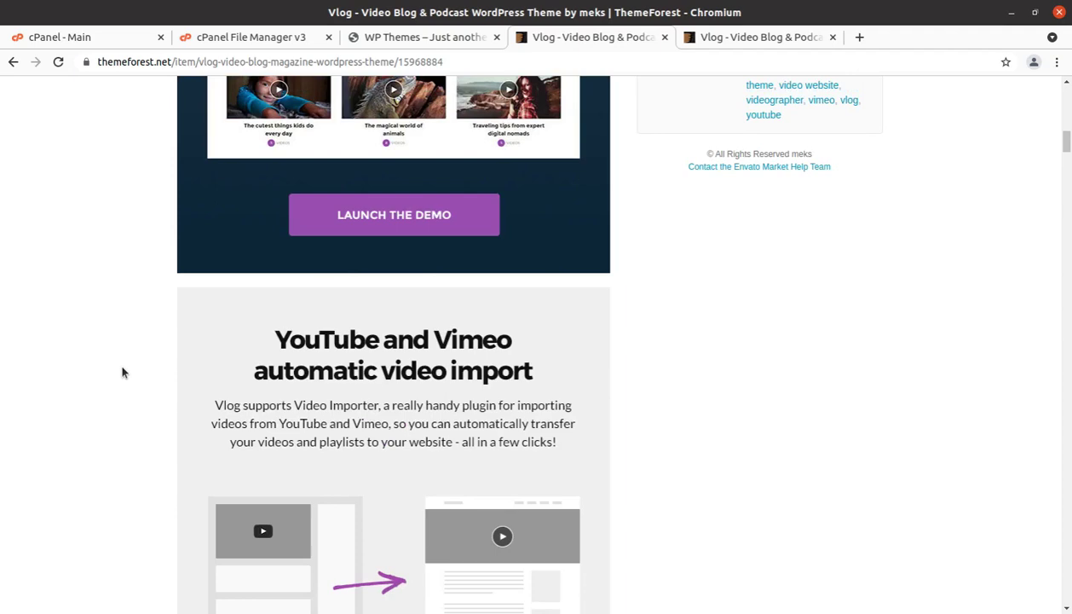
scroll(122, 372, "up", 10)
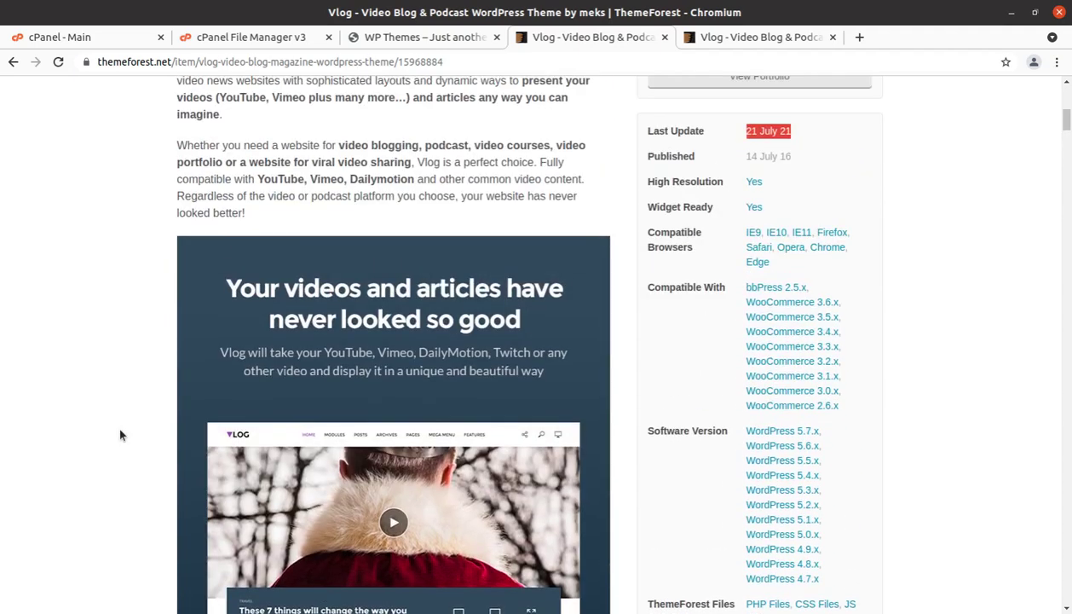
scroll(126, 255, "up", 3)
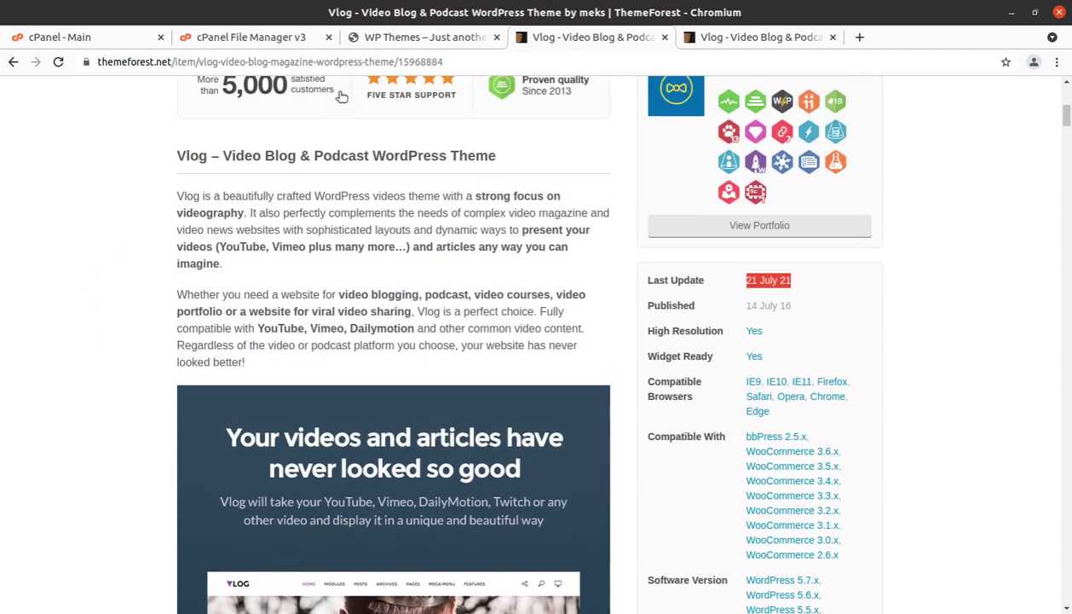
- Open the WP Themes site's WordPress dashboard and highlight the installed WordPress version in the At a Glance box
left_click(392, 40)
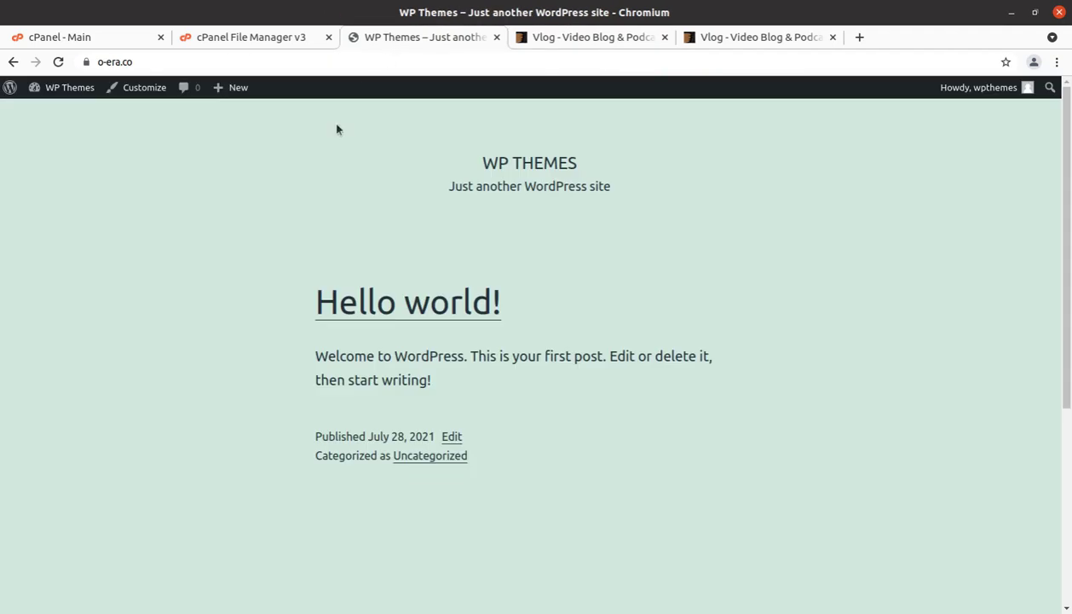
mouse_move(68, 94)
left_click(57, 112)
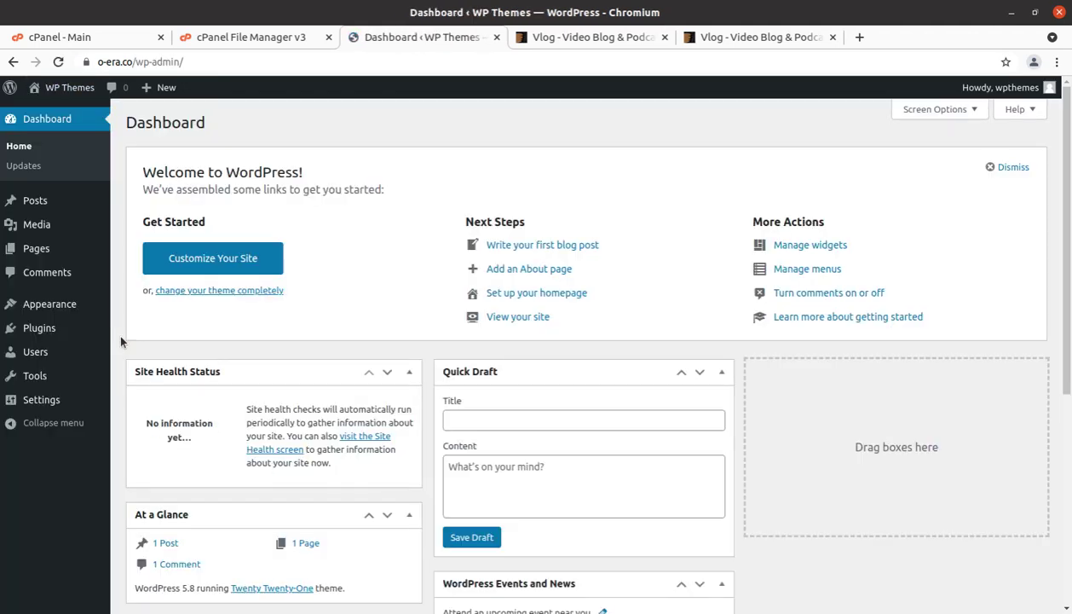
scroll(322, 450, "down", 3)
left_click_drag(182, 438, 198, 438)
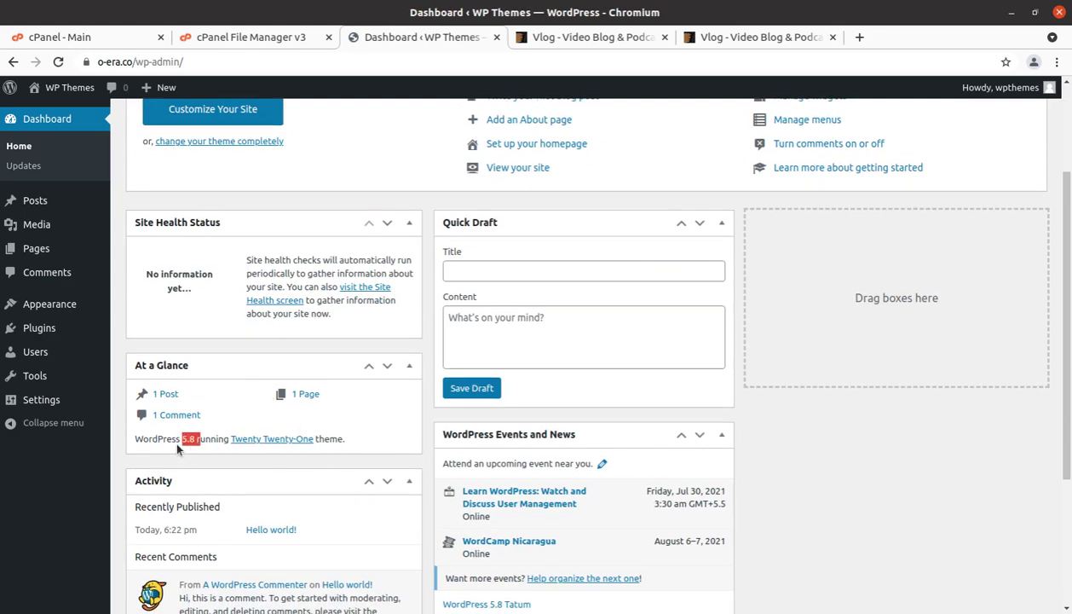
- Switch to Files, look over the folders and zip packages in the vlog_v2.4 folder, and minimize the file manager window
key("alt+Tab")
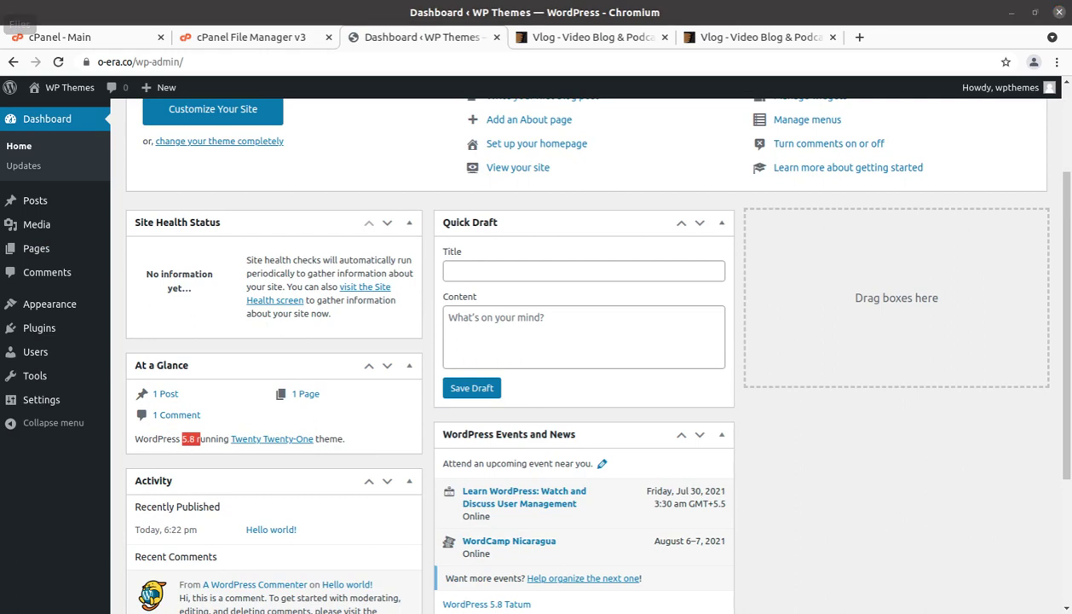
left_click(199, 96)
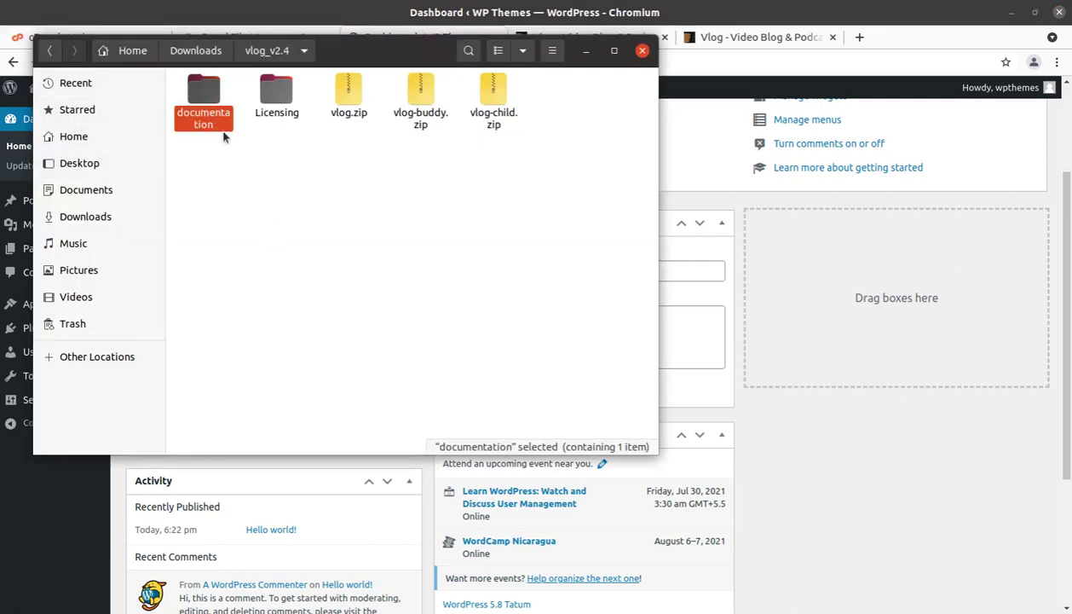
left_click(272, 96)
left_click(345, 92)
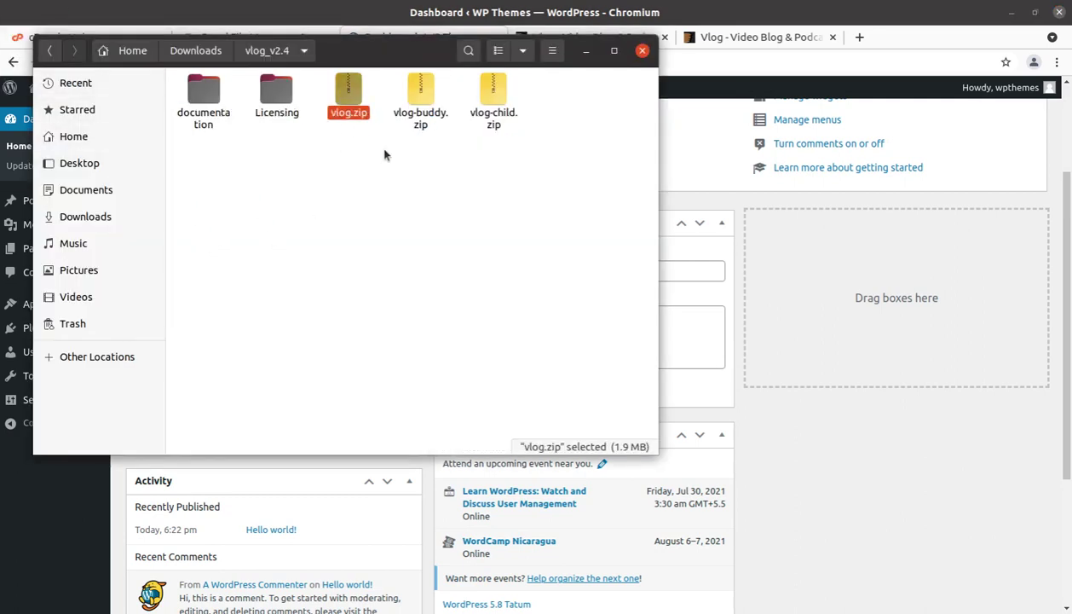
left_click(511, 116)
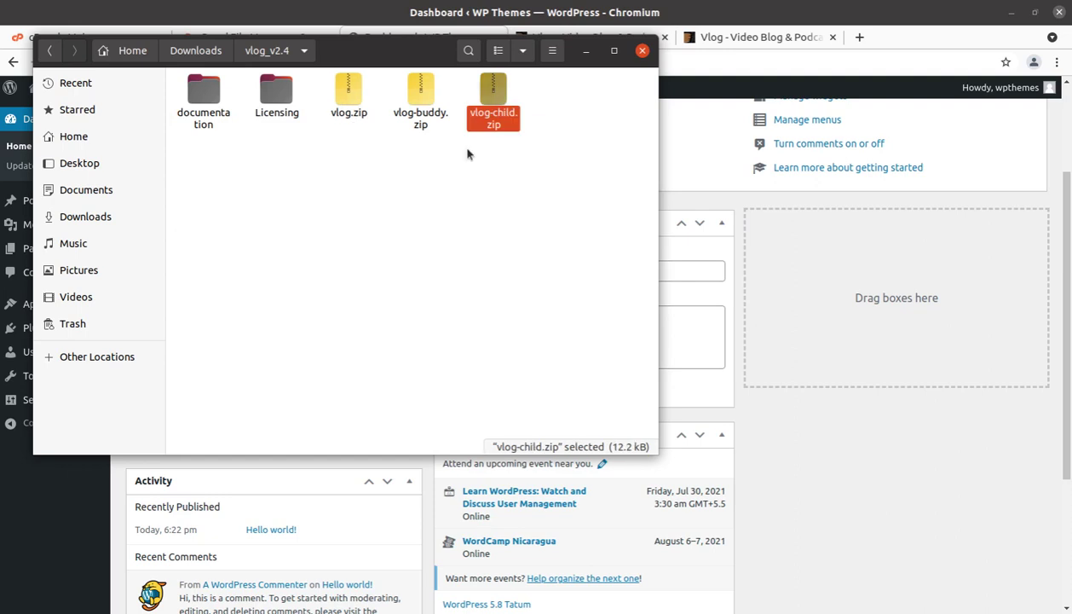
left_click(419, 117)
left_click(402, 195)
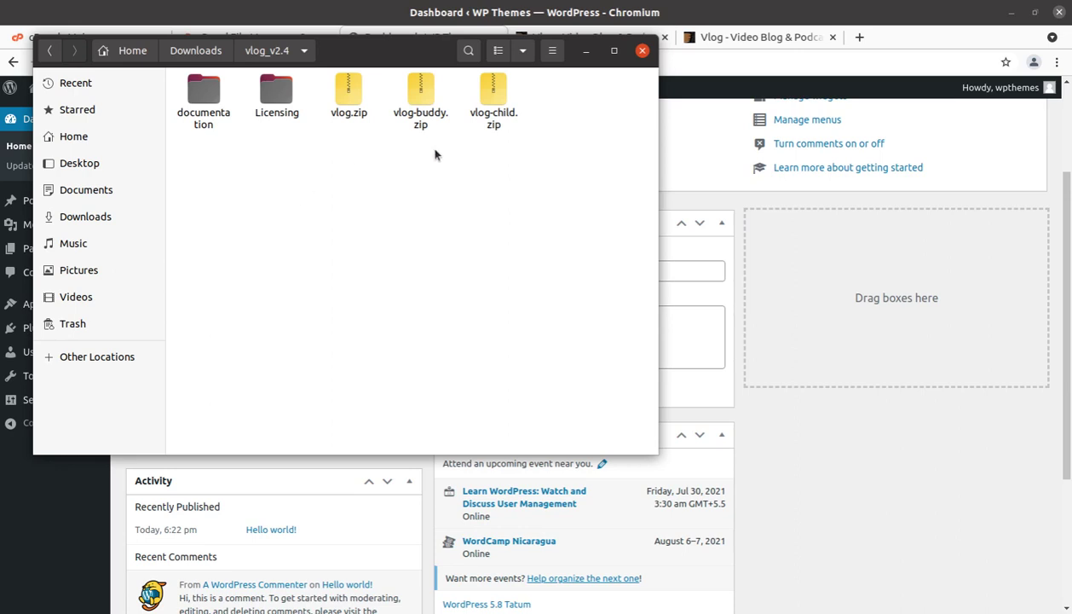
left_click(586, 53)
- Open the form for uploading a zipped theme from the WordPress site's Add Themes page
scroll(273, 439, "up", 3)
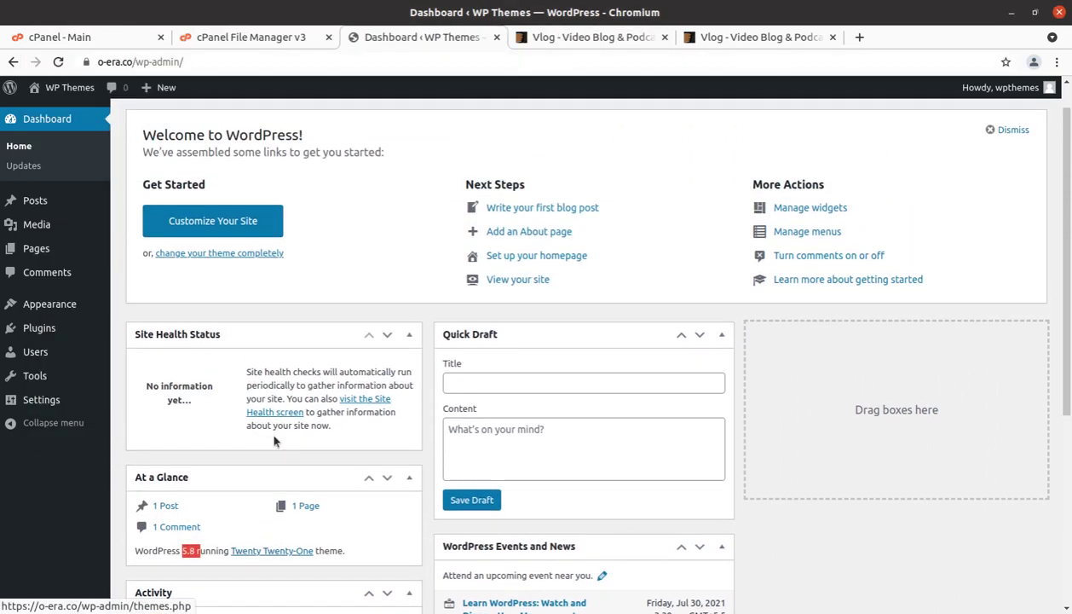
scroll(273, 440, "up", 1)
mouse_move(28, 310)
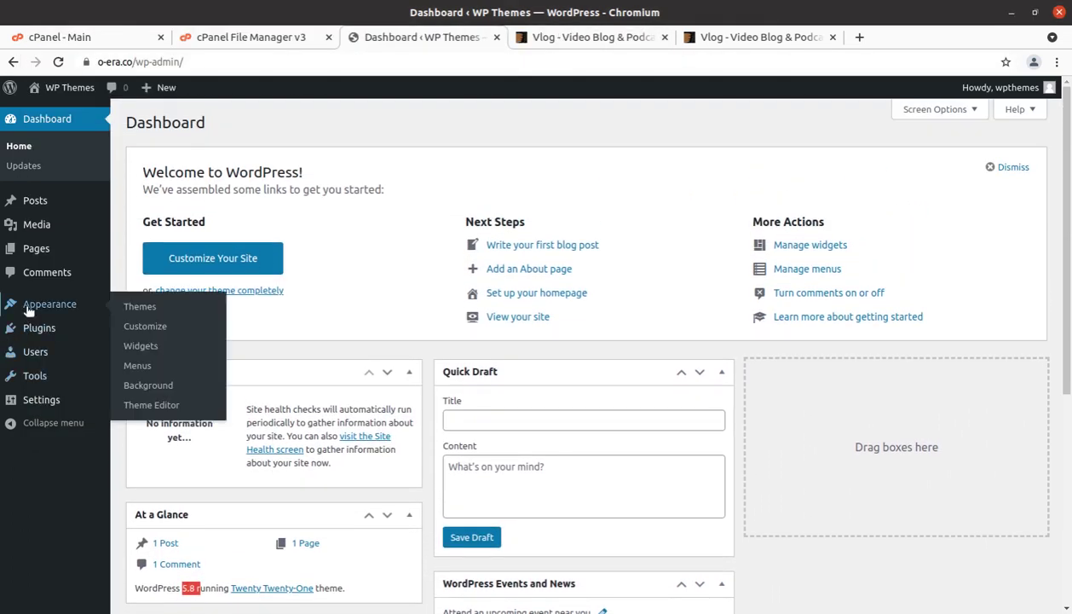
left_click(141, 307)
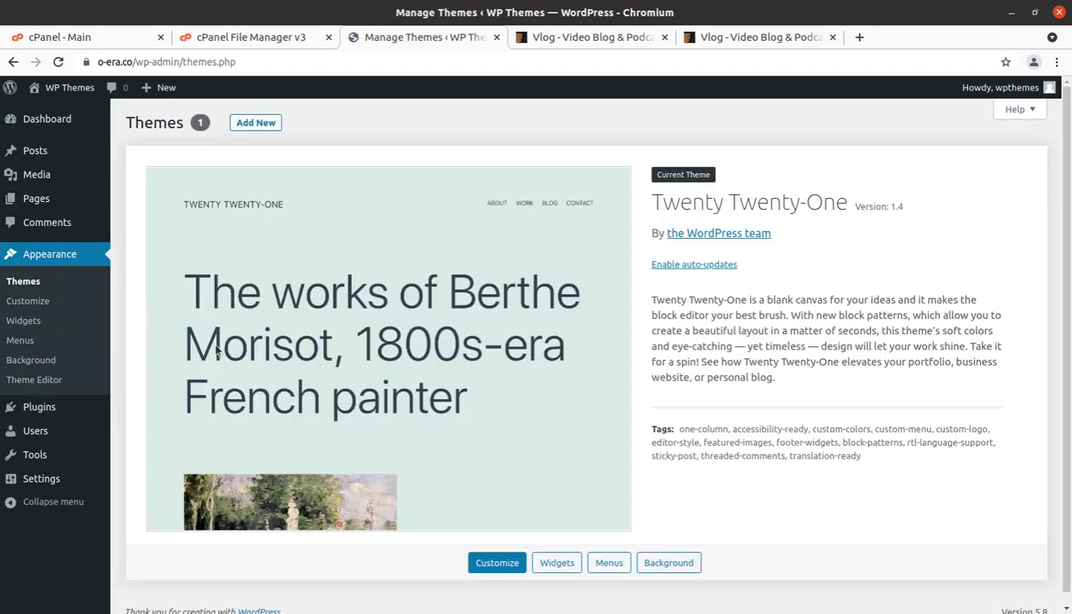
left_click(259, 127)
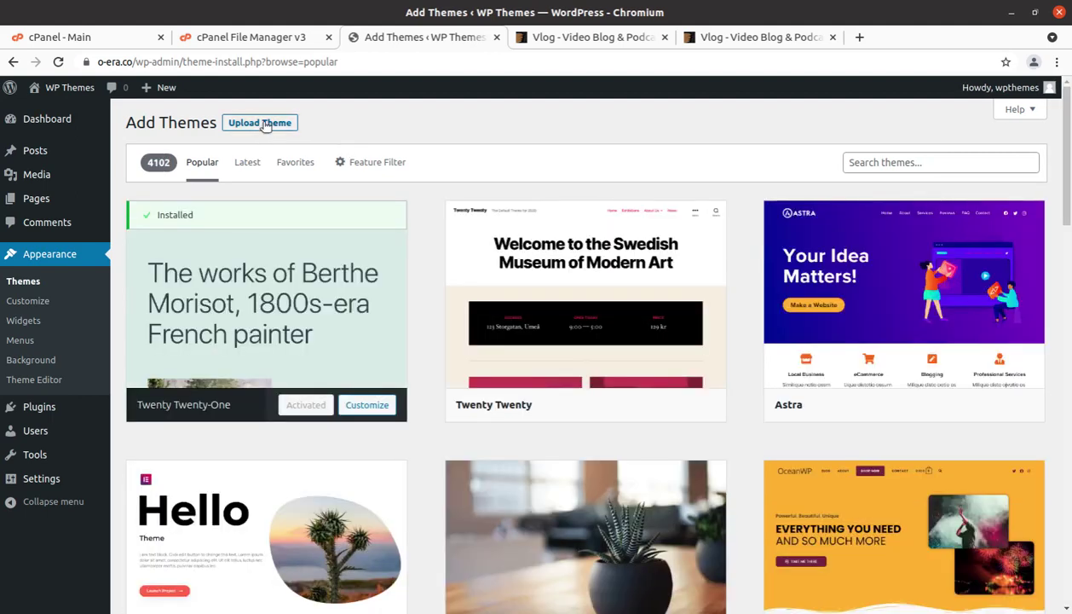
left_click(265, 124)
- Choose vlog.zip from the vlog_v2.4 folder in Downloads and install it as a theme
left_click(474, 250)
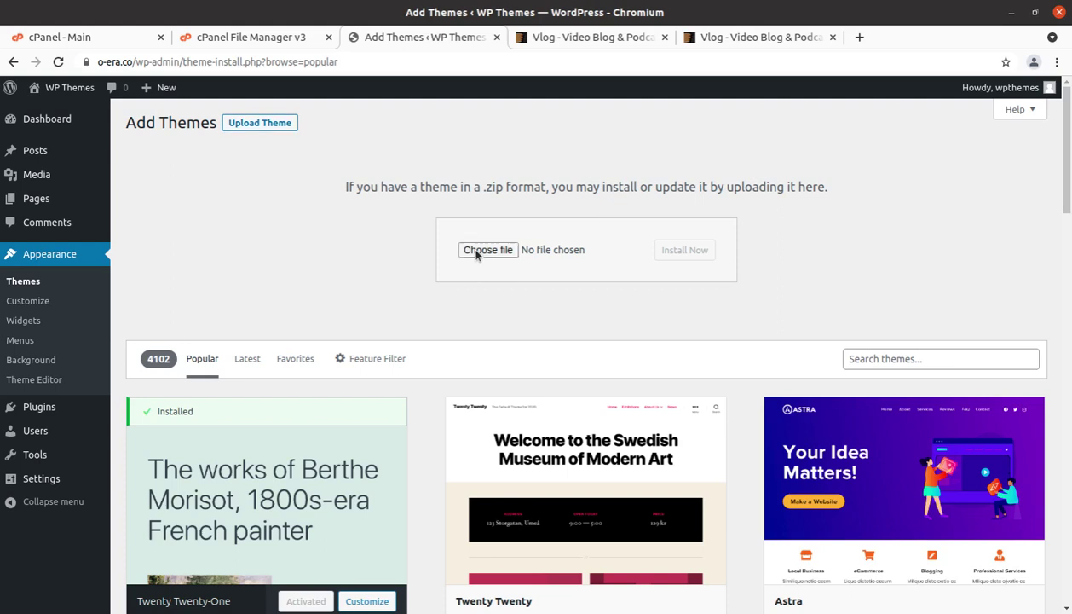
double_click(308, 91)
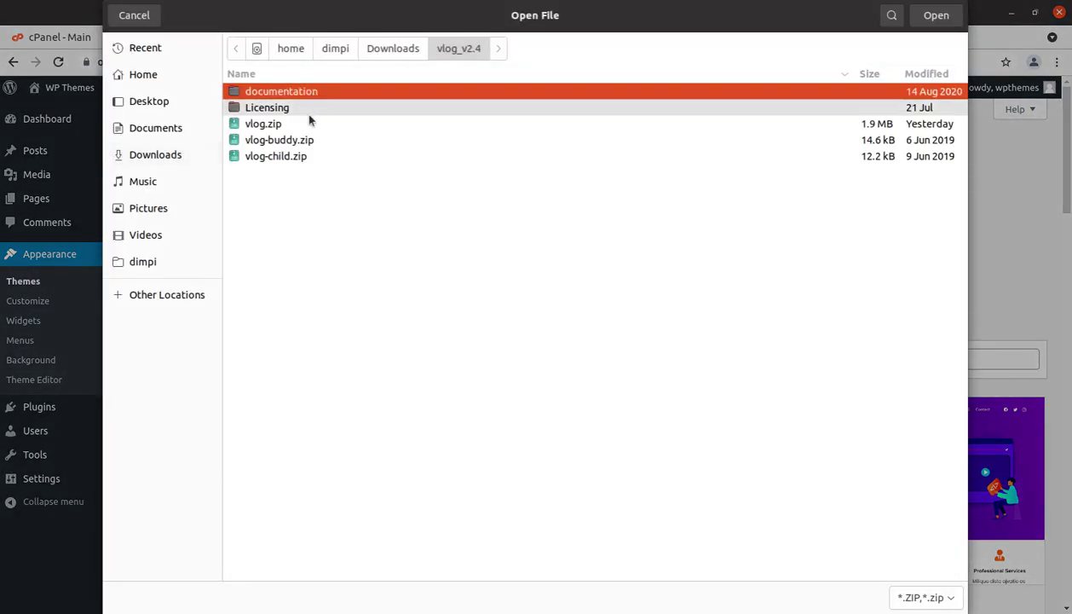
left_click(277, 124)
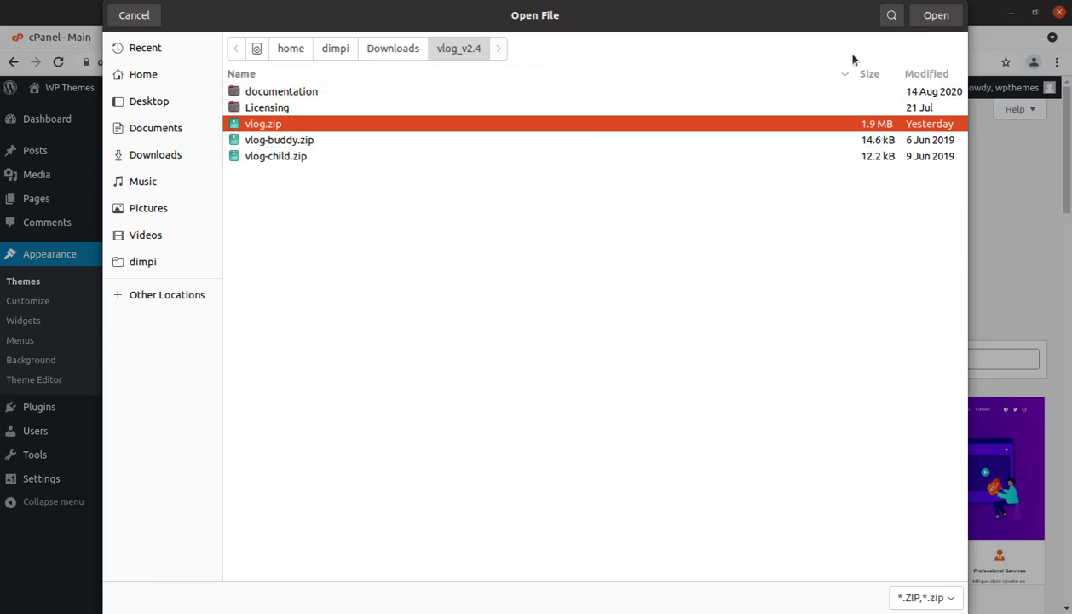
left_click(934, 15)
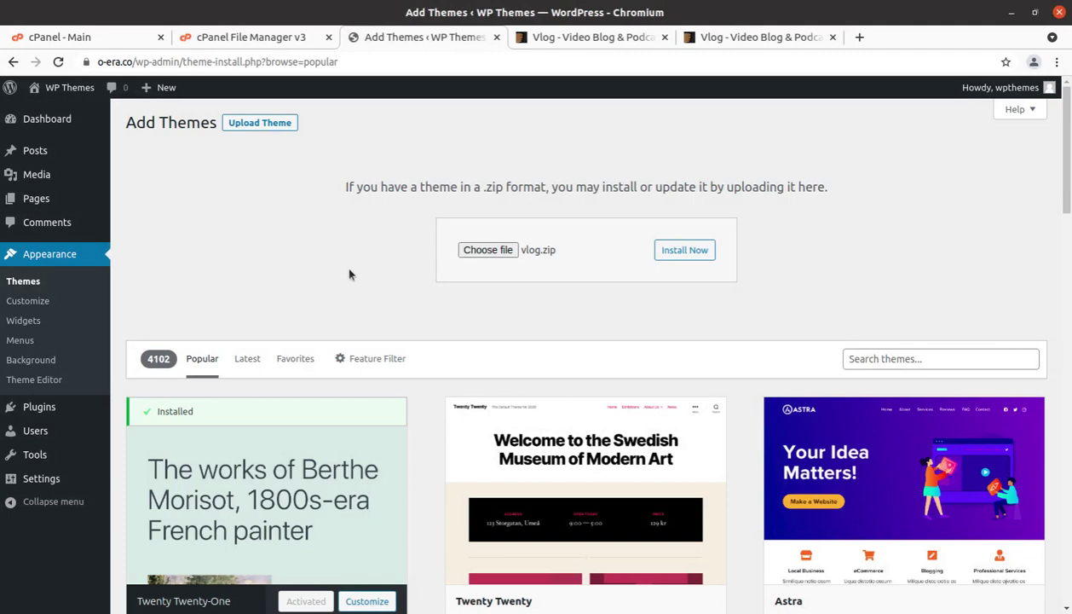
left_click(674, 259)
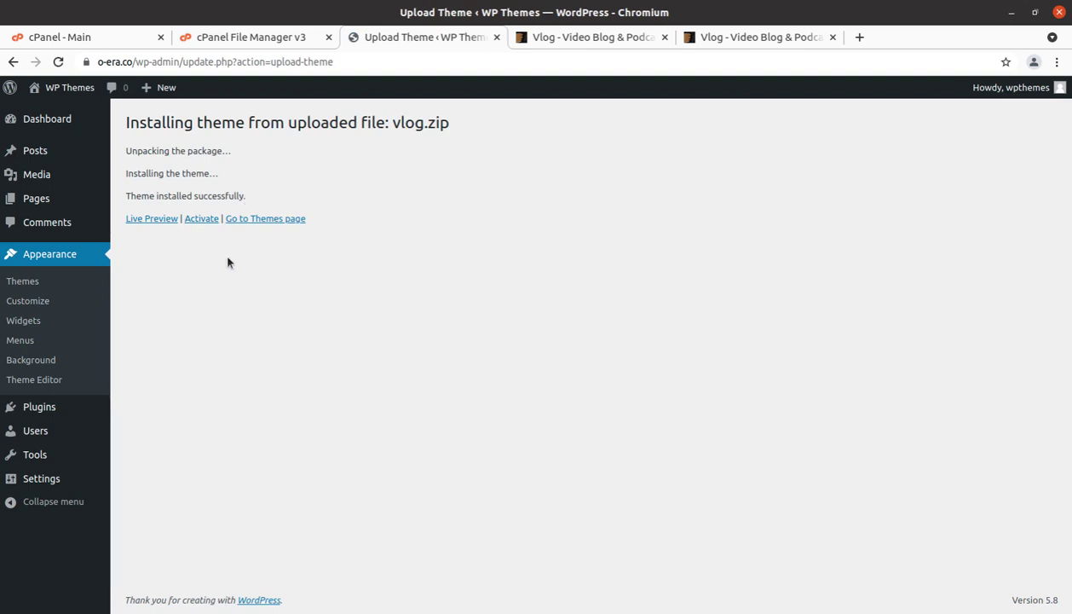
- View the installed Vlog theme's live preview in a new tab and return to its ThemeForest item page
middle_click(161, 220)
left_click(535, 41)
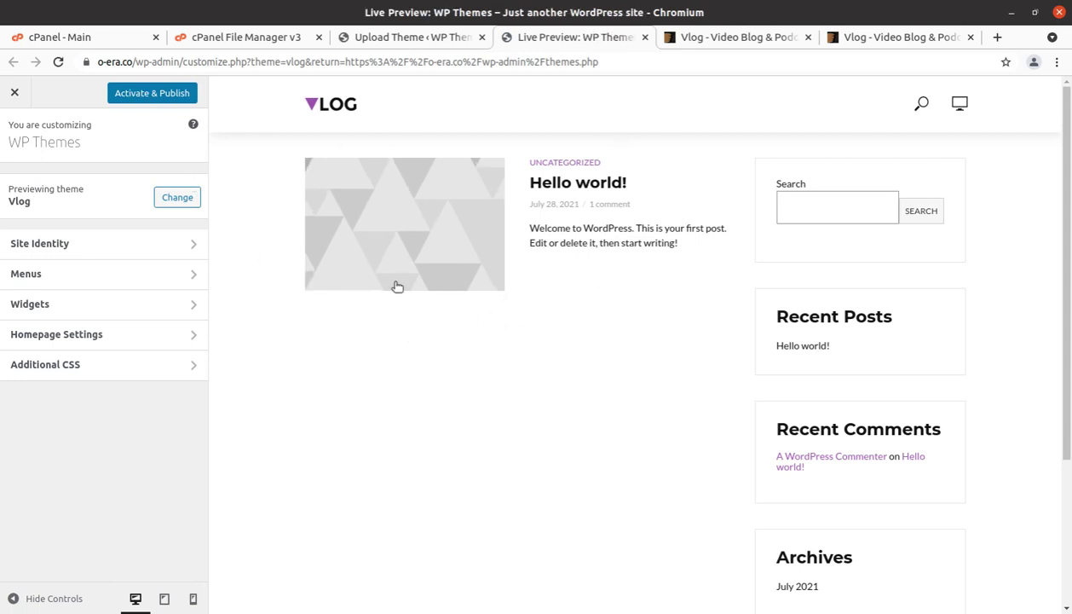
left_click(724, 37)
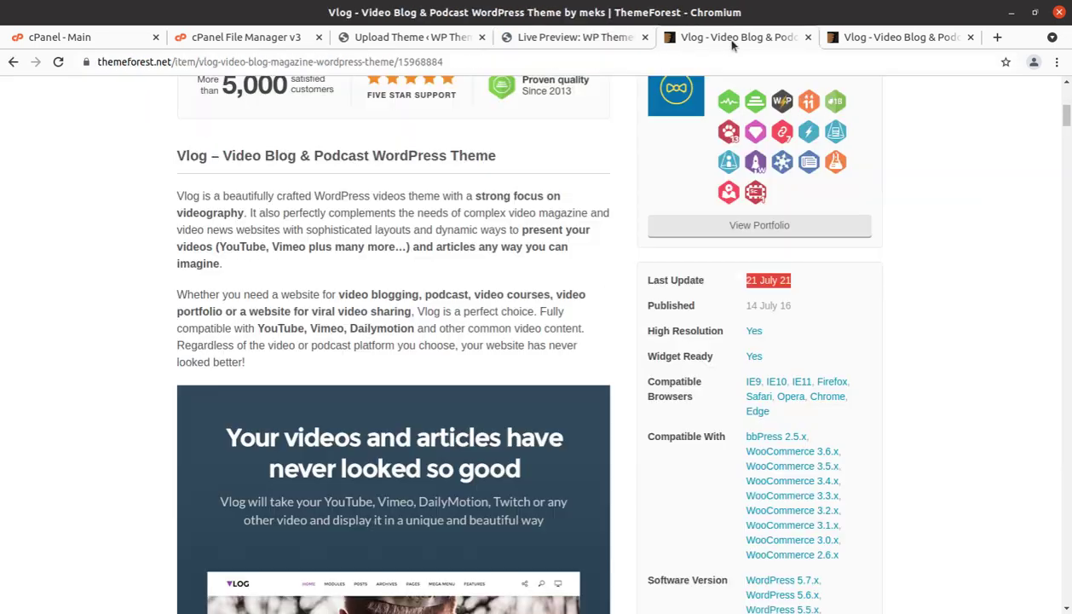
- Open the Vlog Magazine demo from the demo examples in the theme's ThemeForest preview
left_click(894, 38)
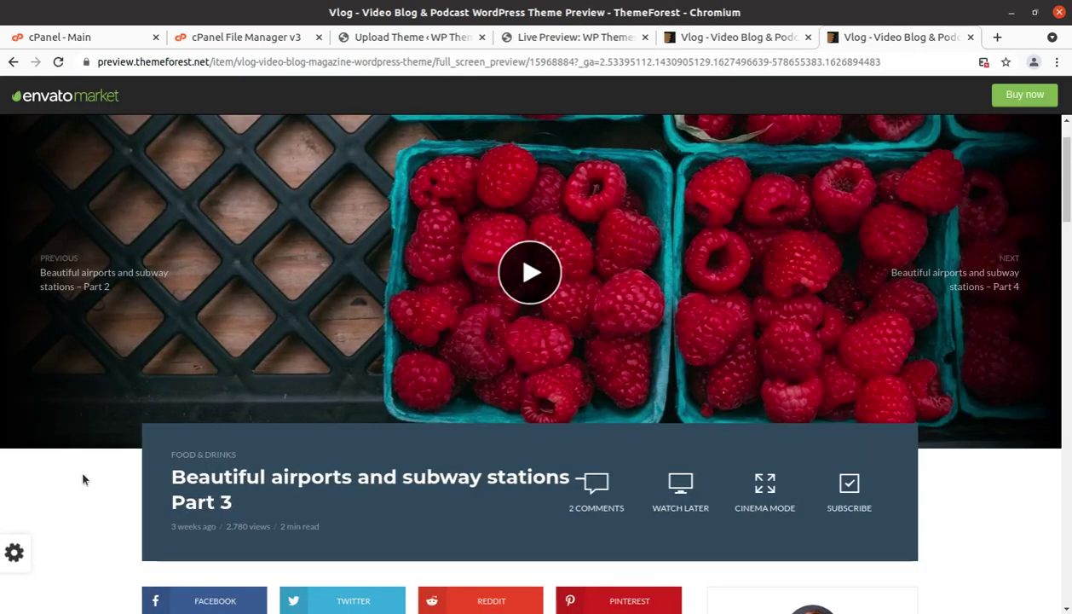
left_click(18, 553)
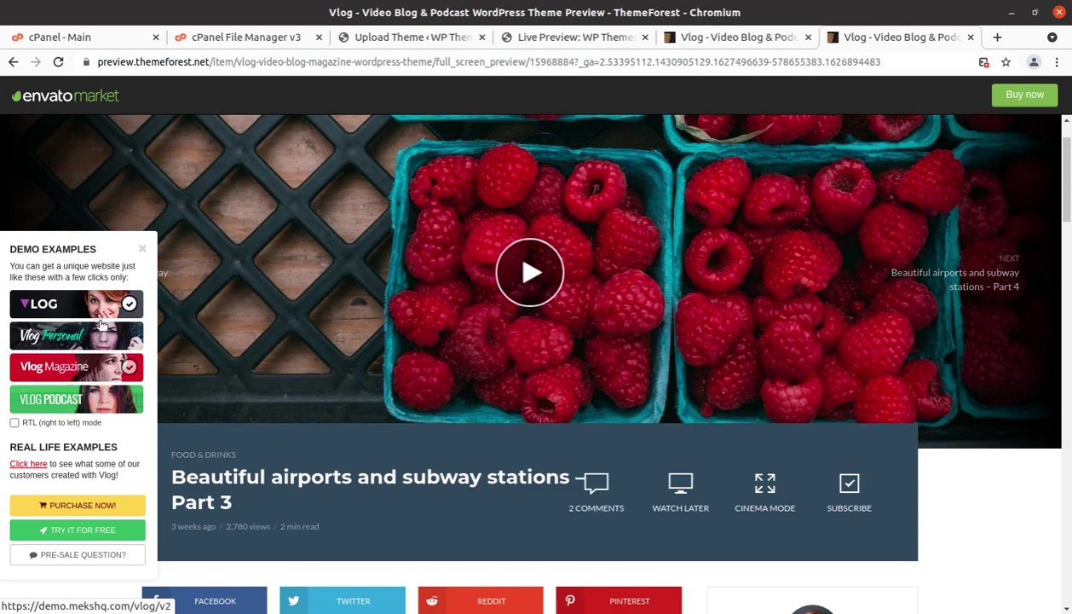
left_click(71, 370)
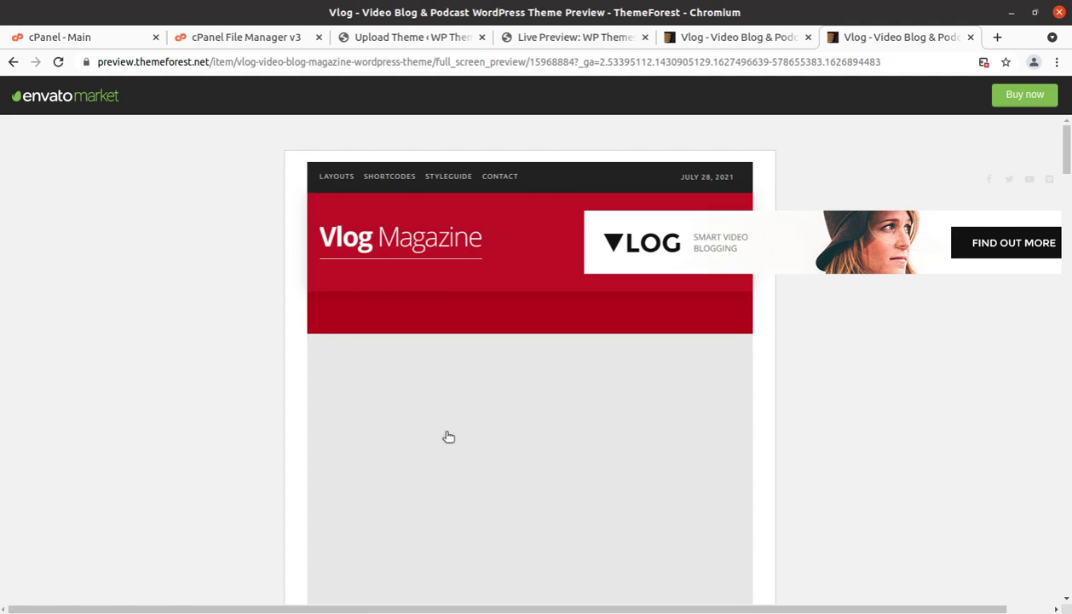
- Look through the Vlog Magazine demo page, then return to the default Vlog demo and show its demo examples
scroll(456, 437, "down", 2)
scroll(456, 436, "down", 5)
scroll(455, 435, "up", 4)
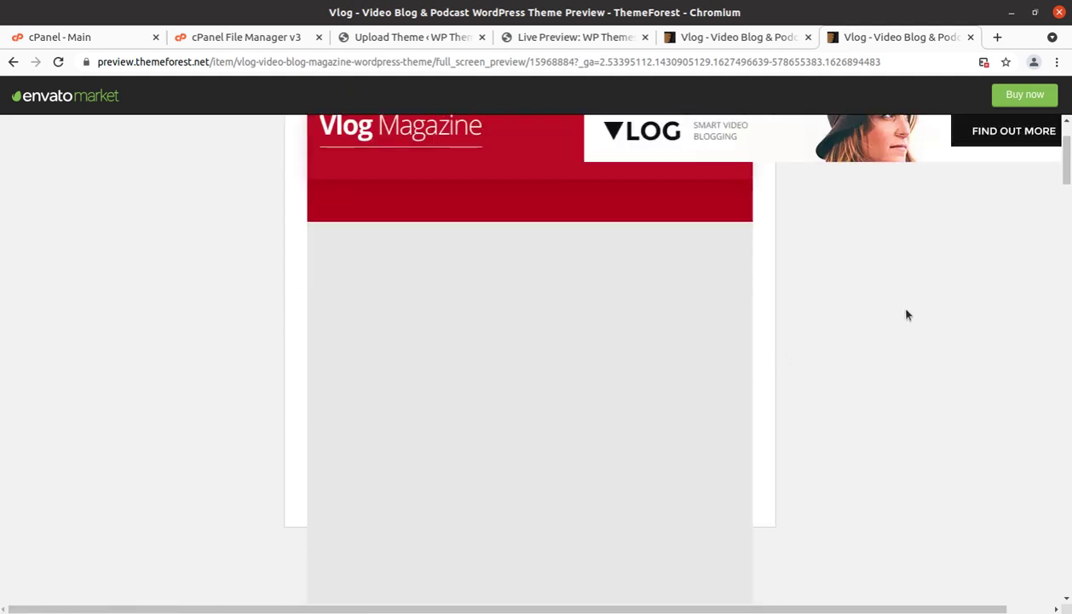
scroll(907, 311, "up", 3)
scroll(630, 307, "down", 5)
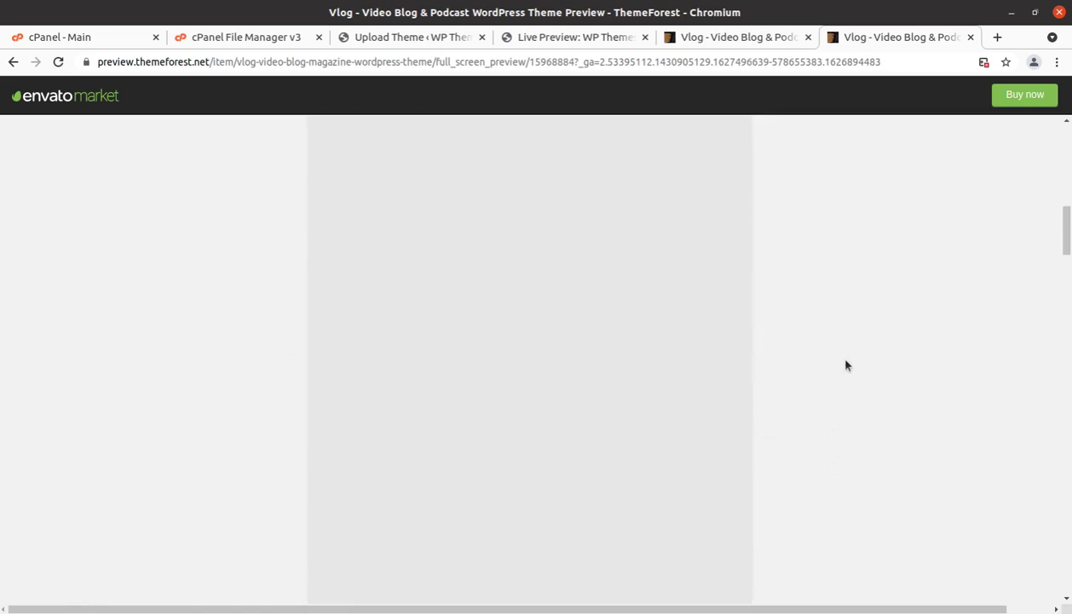
scroll(846, 365, "down", 8)
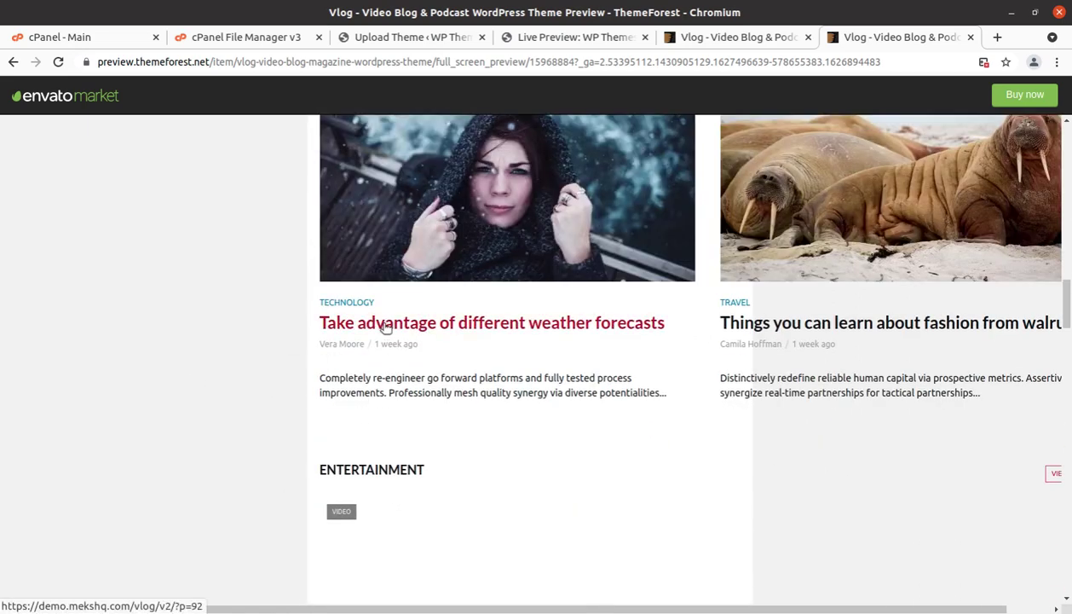
scroll(459, 405, "up", 6)
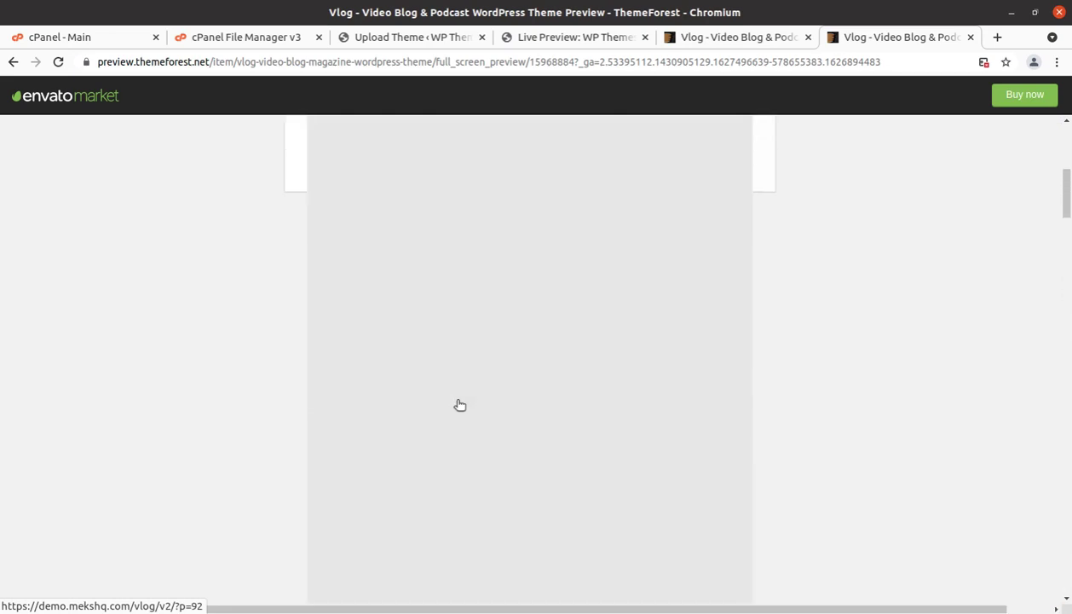
scroll(459, 405, "up", 4)
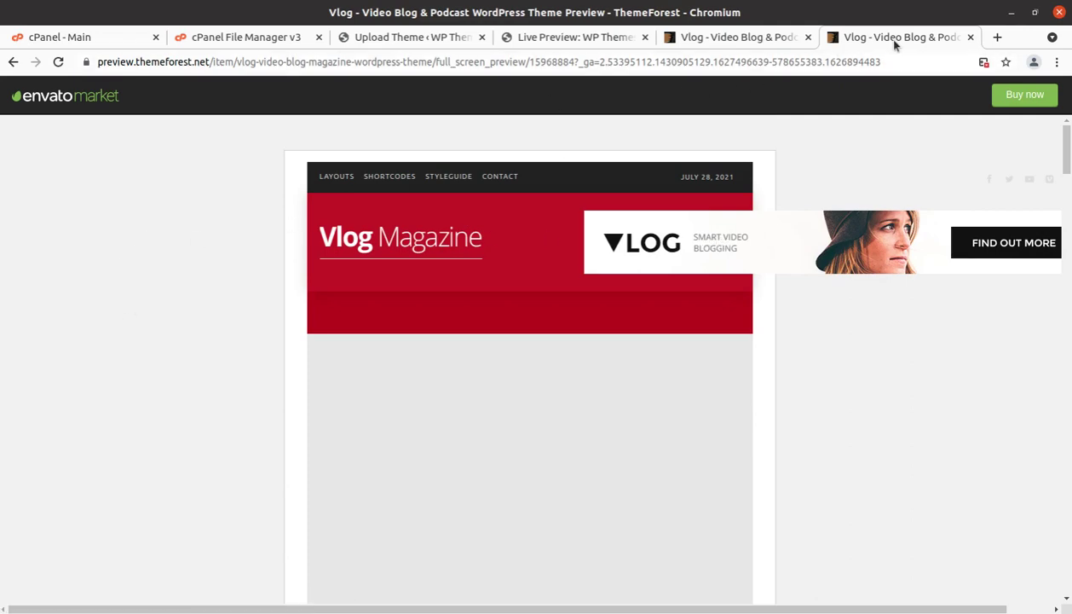
left_click(13, 62)
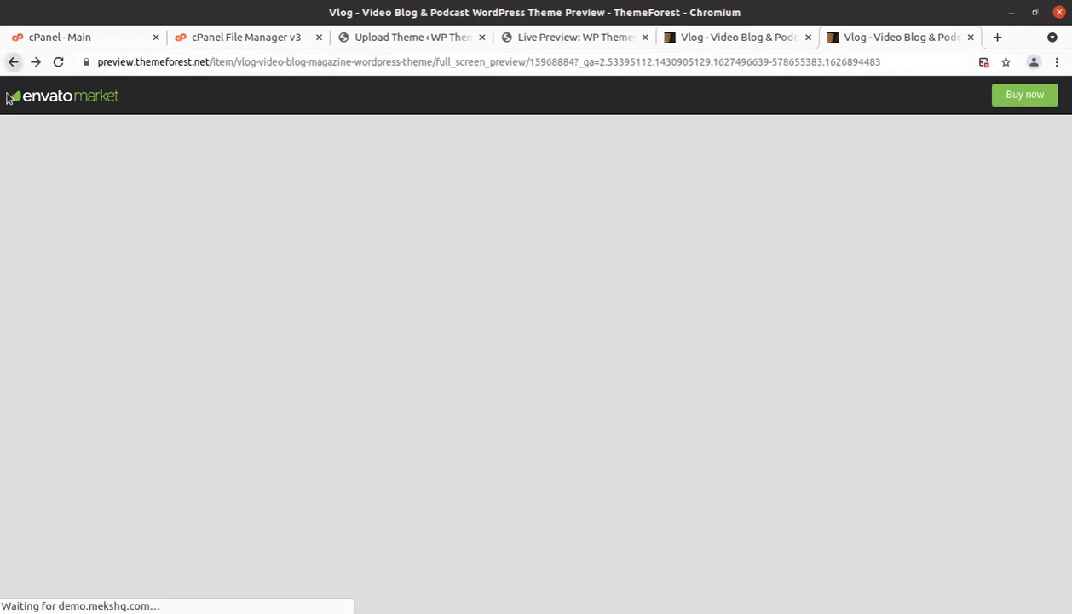
left_click(16, 552)
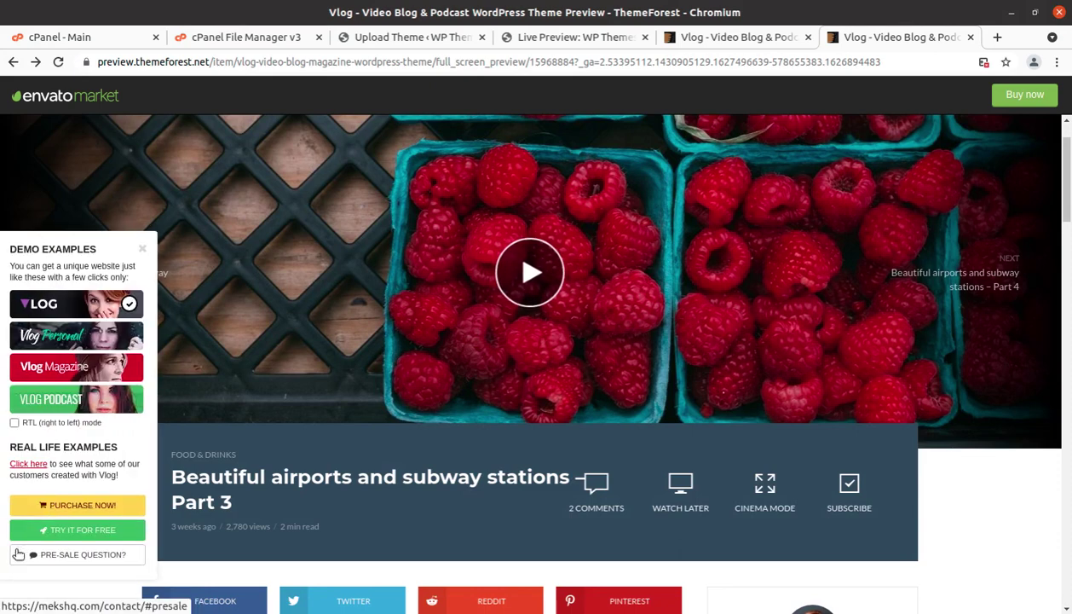
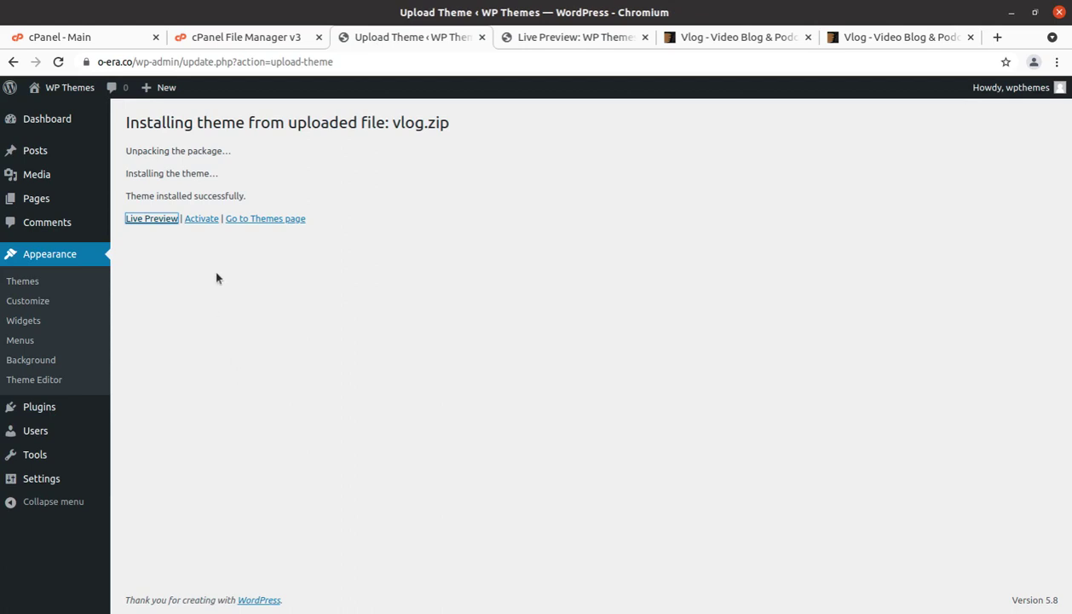
- Activate the installed Vlog theme on the WordPress site and review its welcome options and the installed themes
left_click(198, 219)
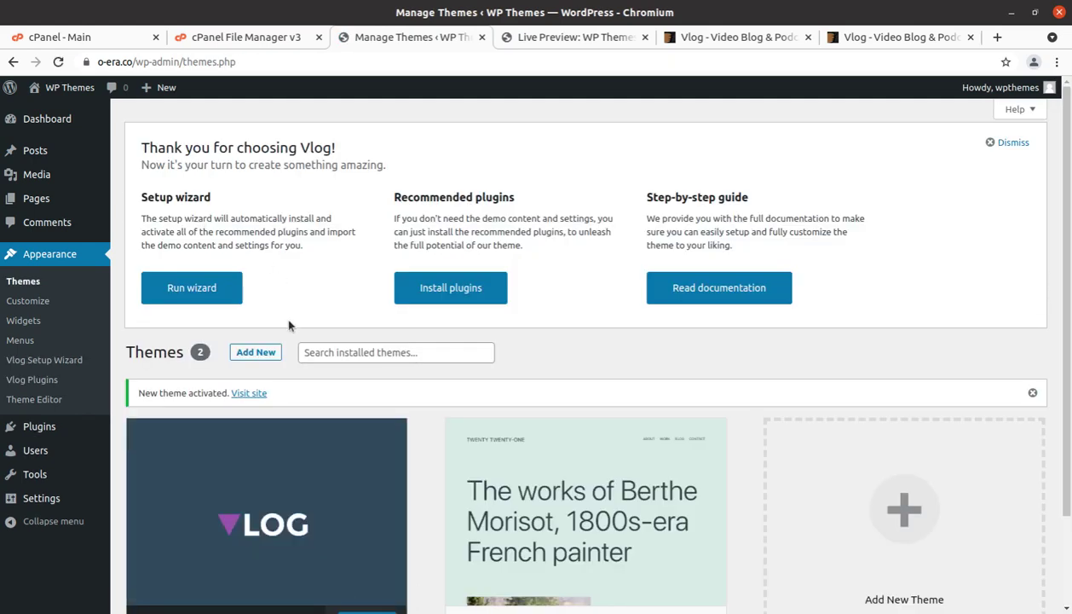
scroll(292, 314, "down", 1)
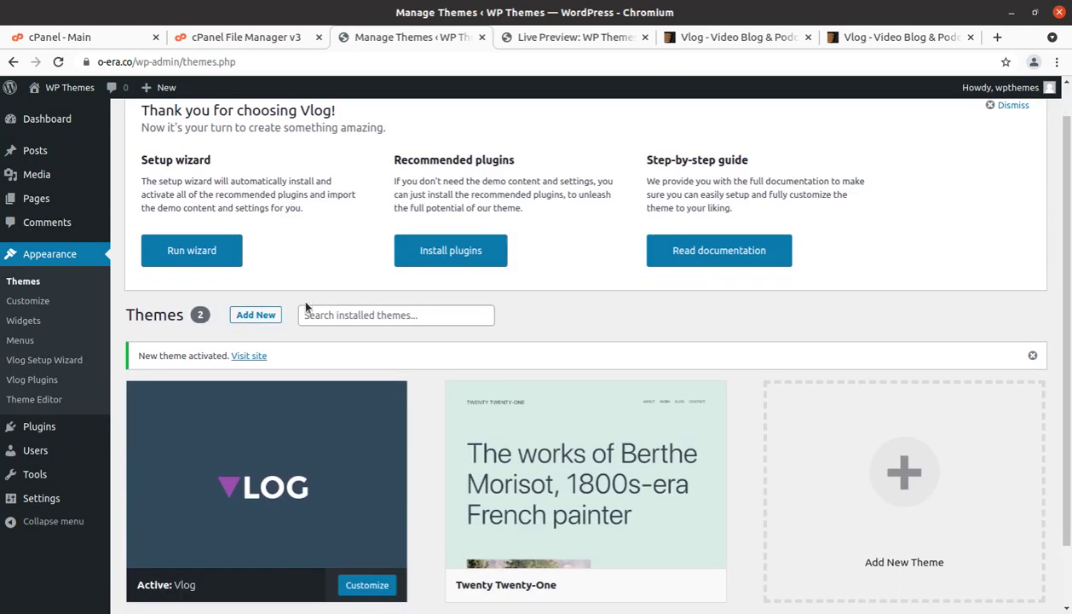
scroll(312, 322, "up", 1)
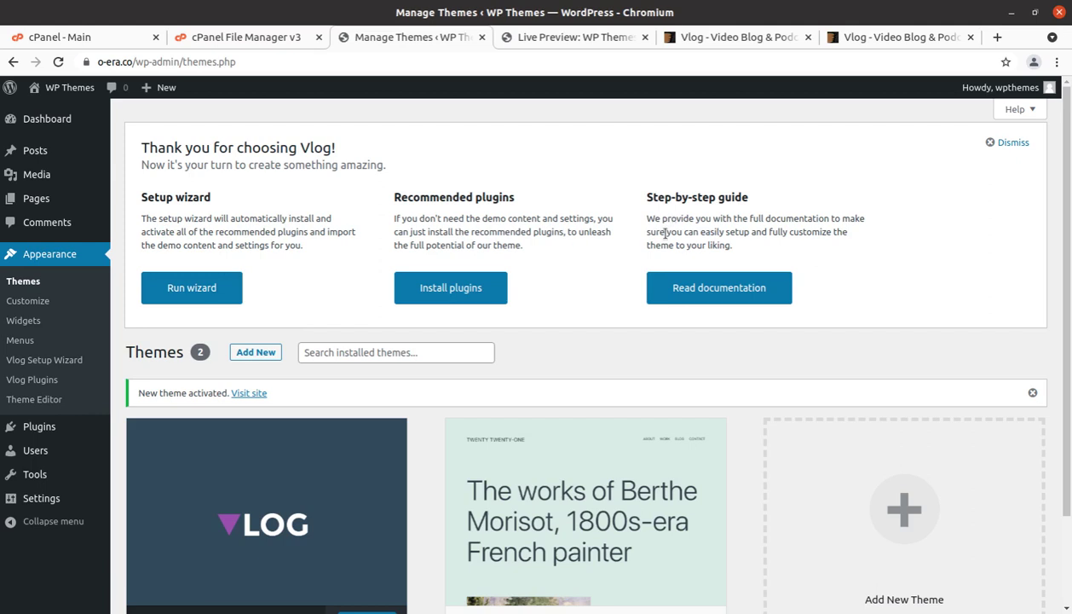
scroll(511, 326, "down", 3)
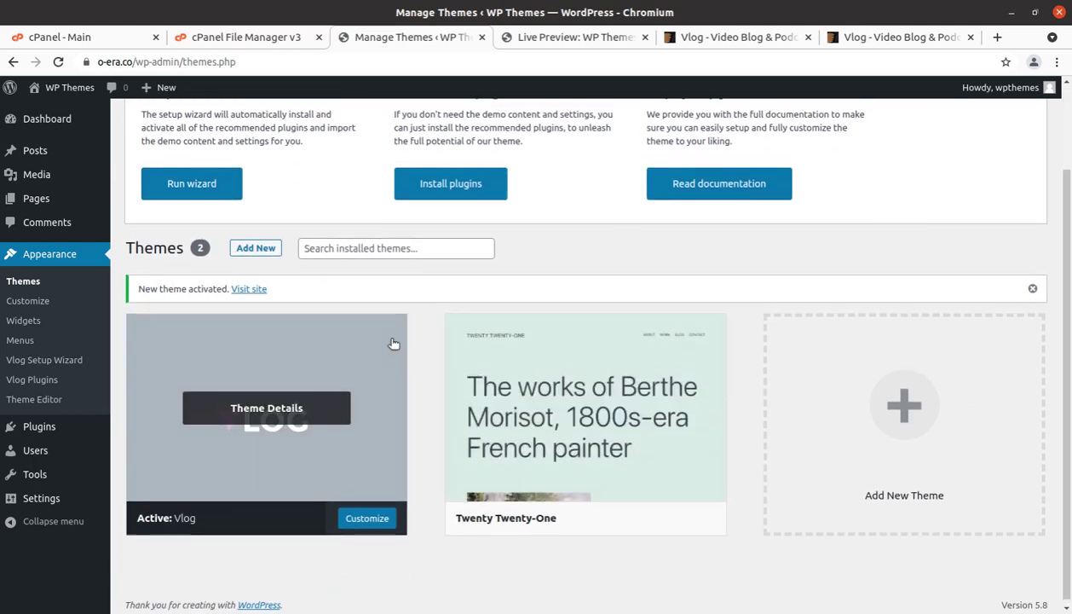
scroll(328, 335, "up", 3)
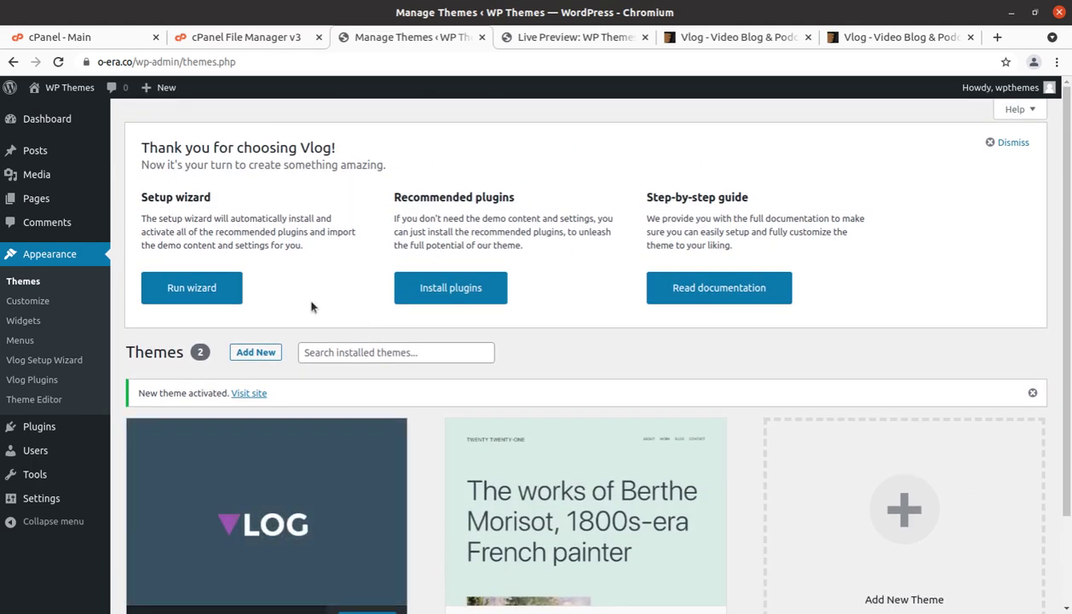
- Start the Vlog setup wizard, review its plugin list and install all the selected plugins
left_click(183, 294)
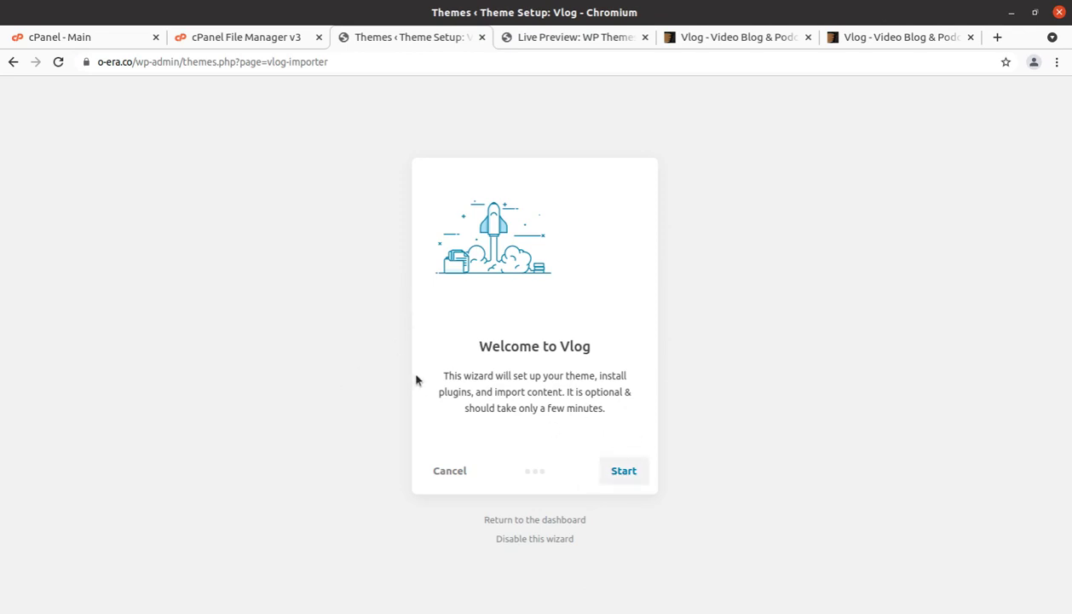
left_click(624, 471)
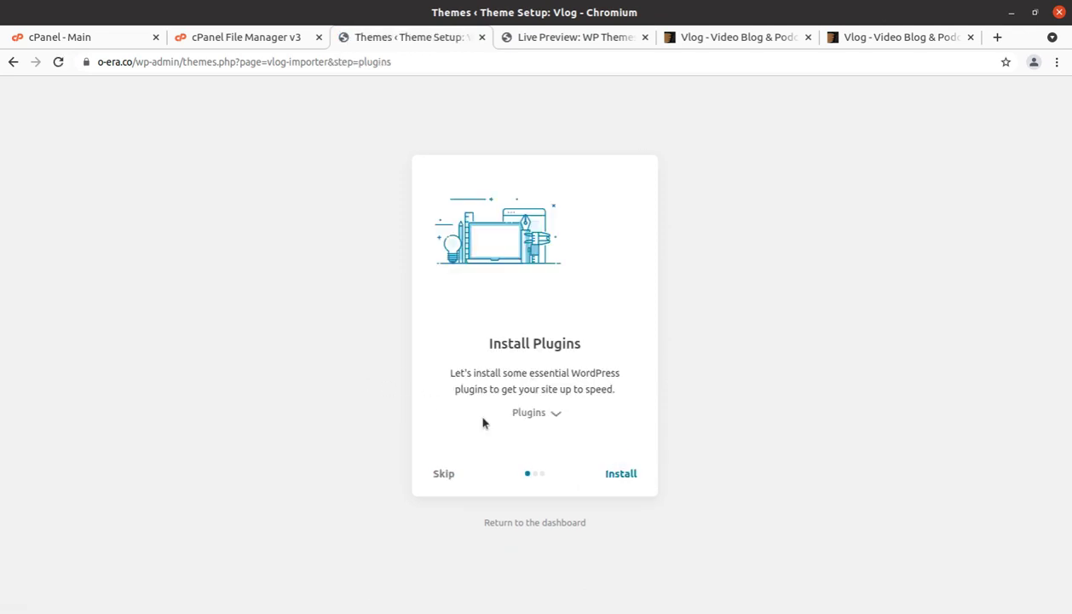
left_click(548, 417)
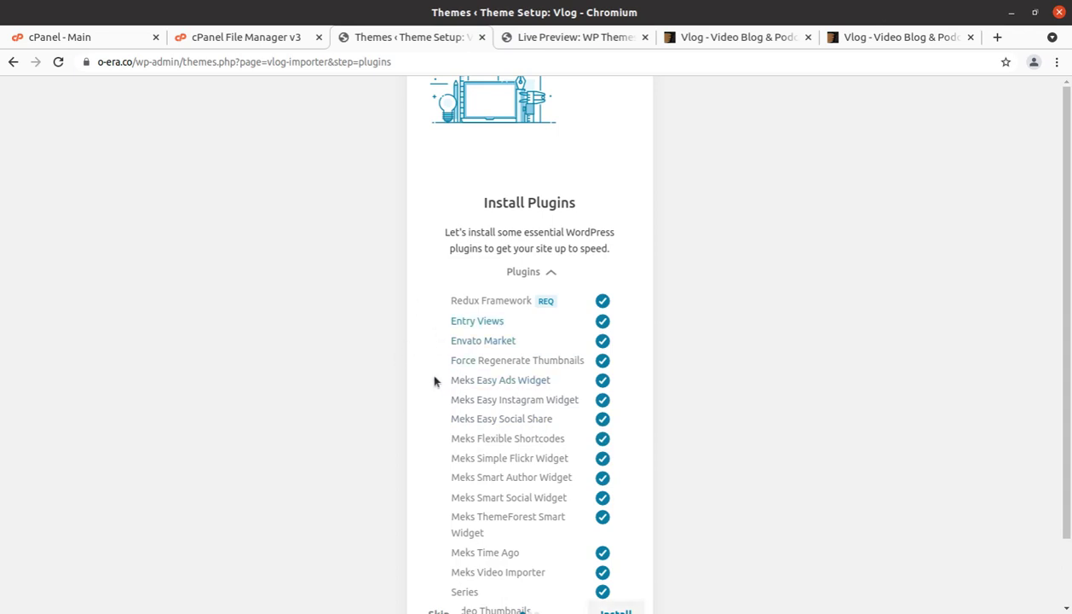
scroll(438, 455, "down", 2)
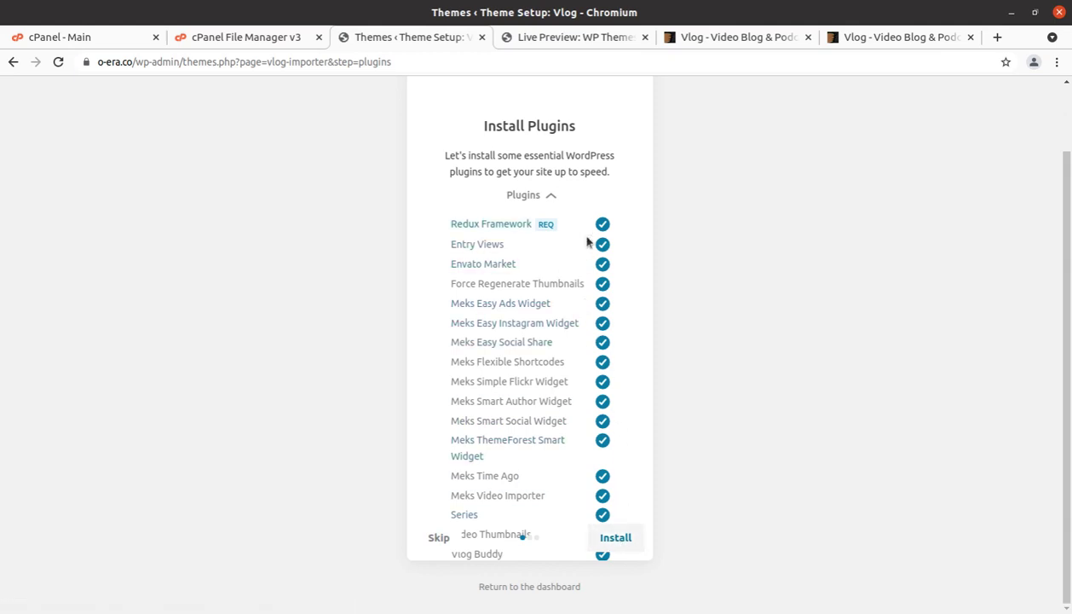
left_click(607, 538)
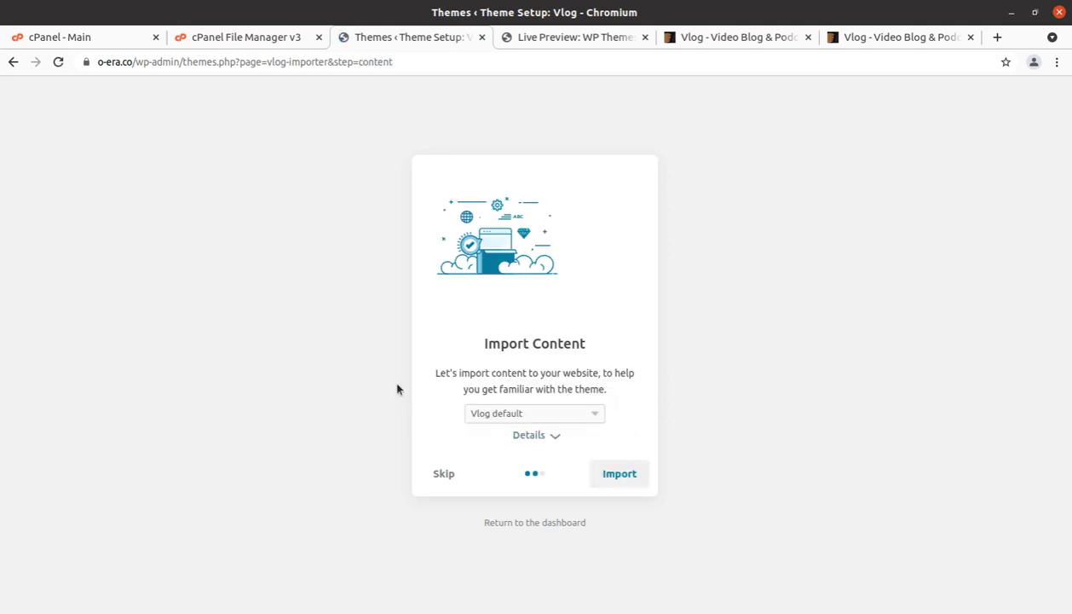
- Import the Vlog default demo with Content, Redux, Widgets and After import all included
left_click(583, 416)
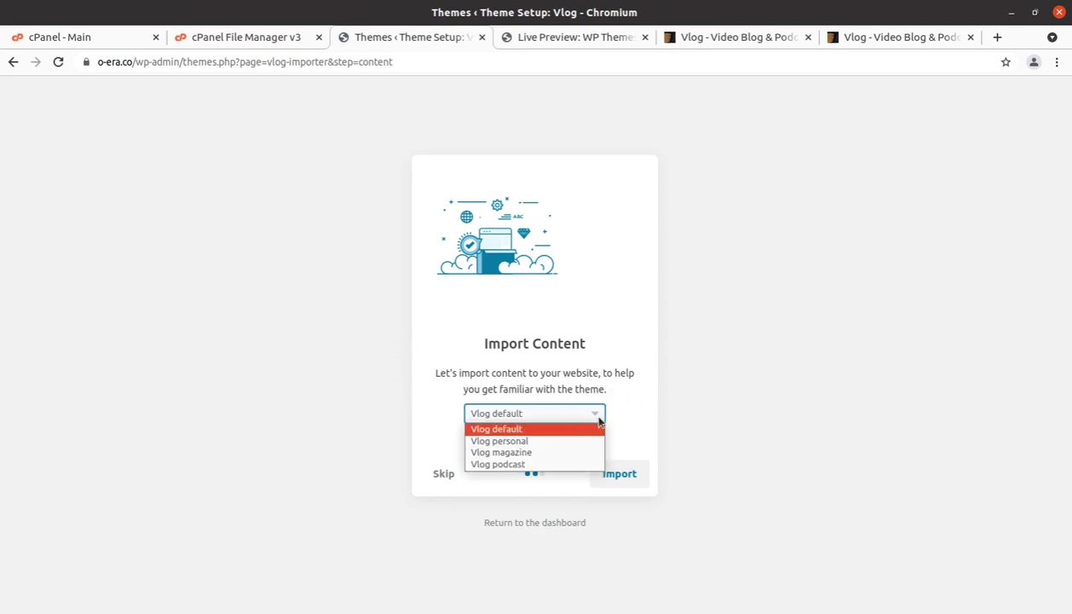
left_click(735, 408)
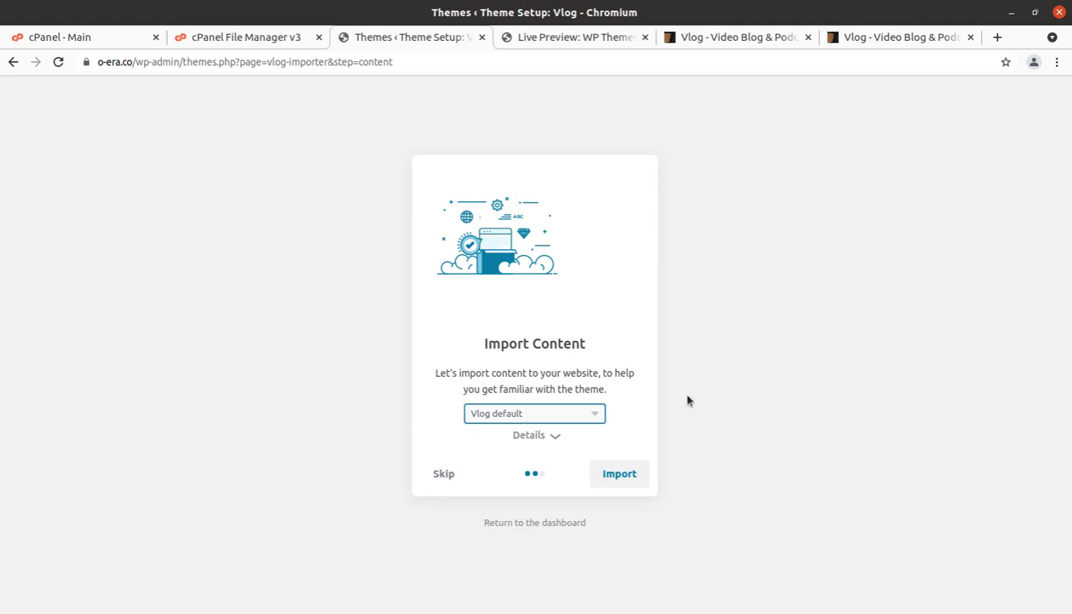
left_click(549, 437)
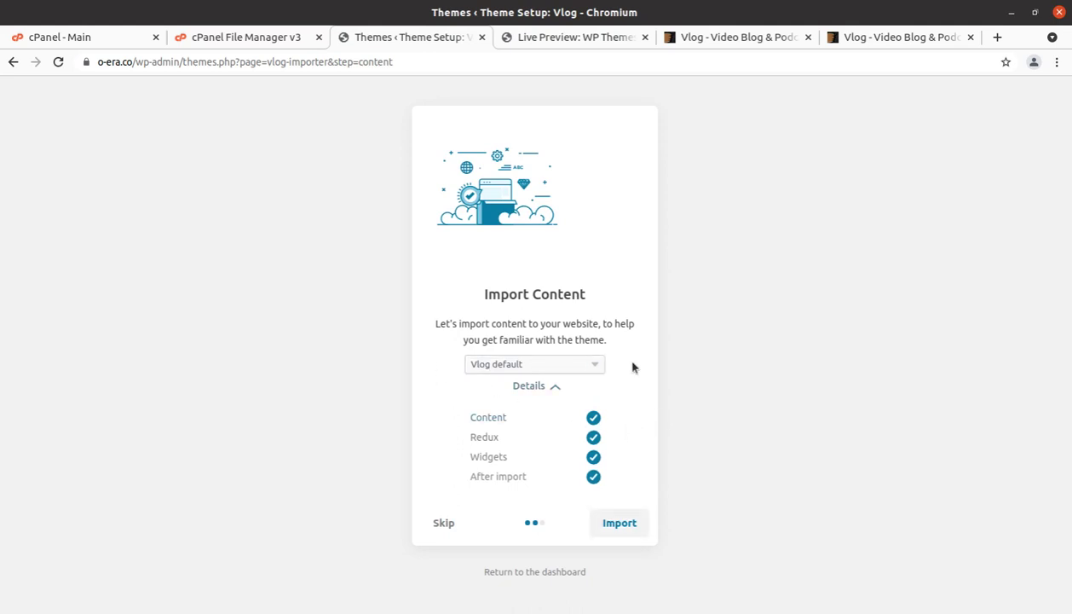
left_click(579, 364)
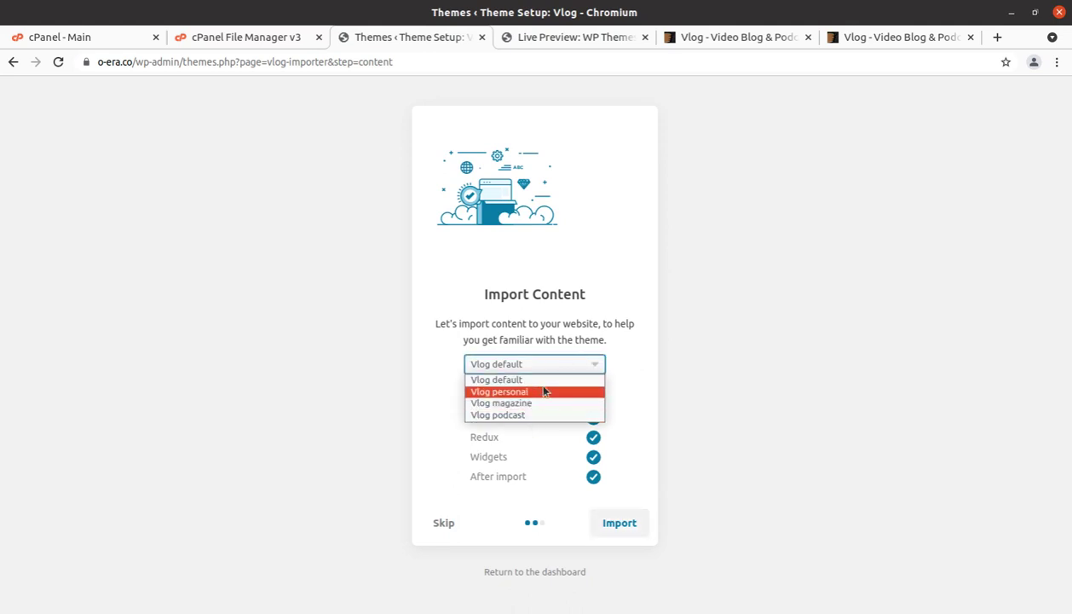
left_click(694, 367)
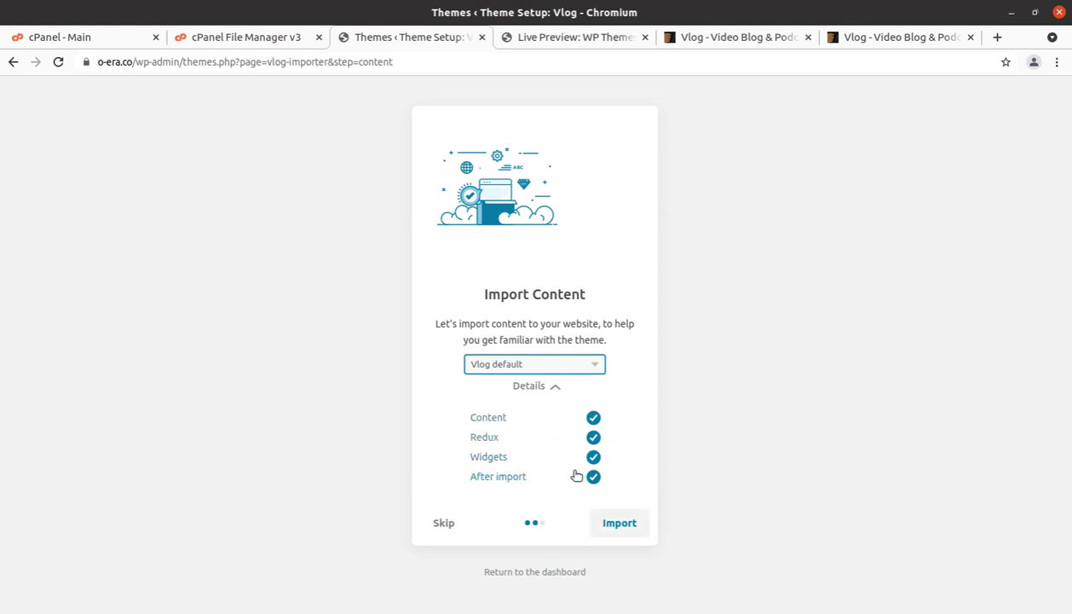
left_click(615, 526)
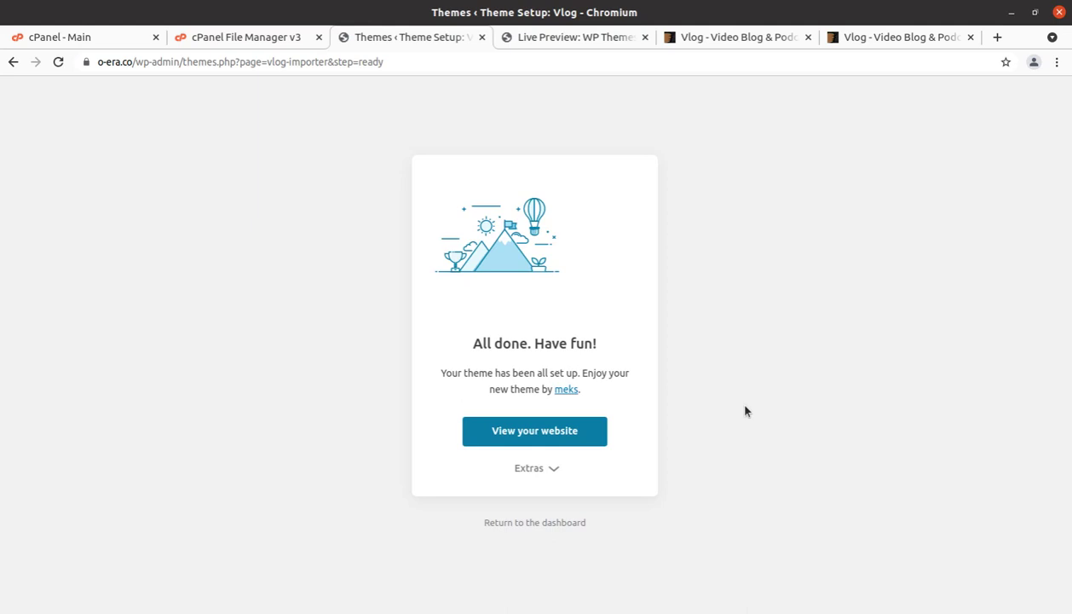
- View the finished website and examine its home page, from the featured playlists to the latest videos and sidebar
left_click(552, 437)
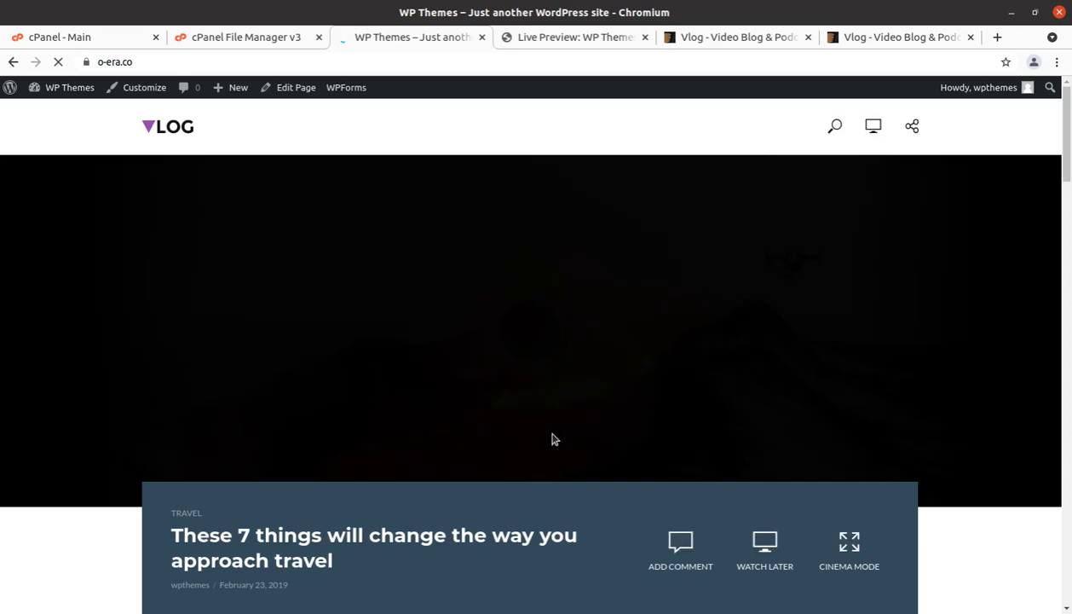
scroll(715, 438, "down", 2)
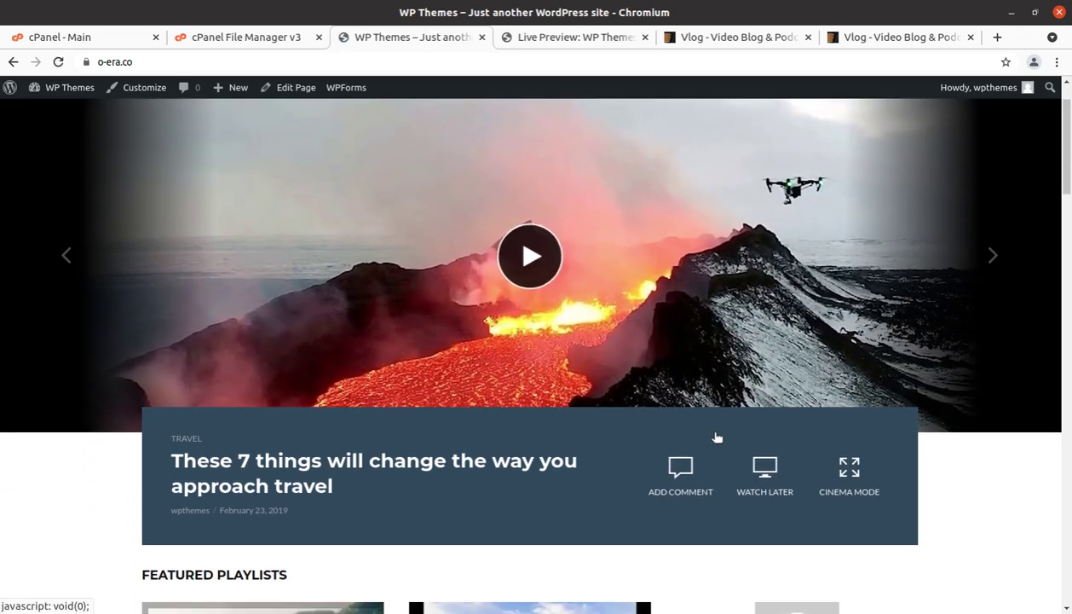
scroll(128, 500, "down", 6)
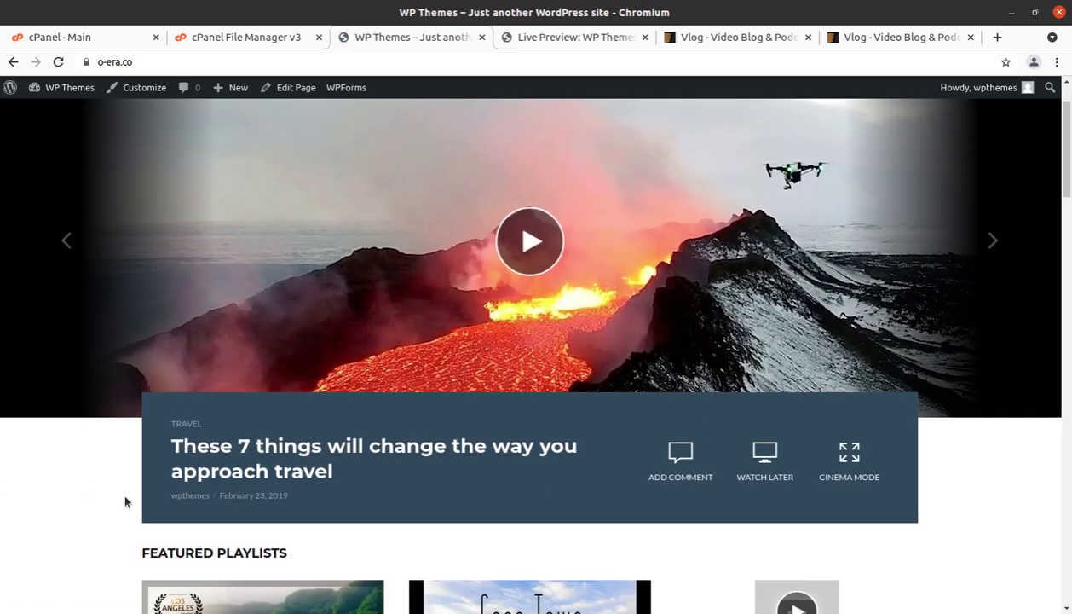
scroll(890, 415, "down", 3)
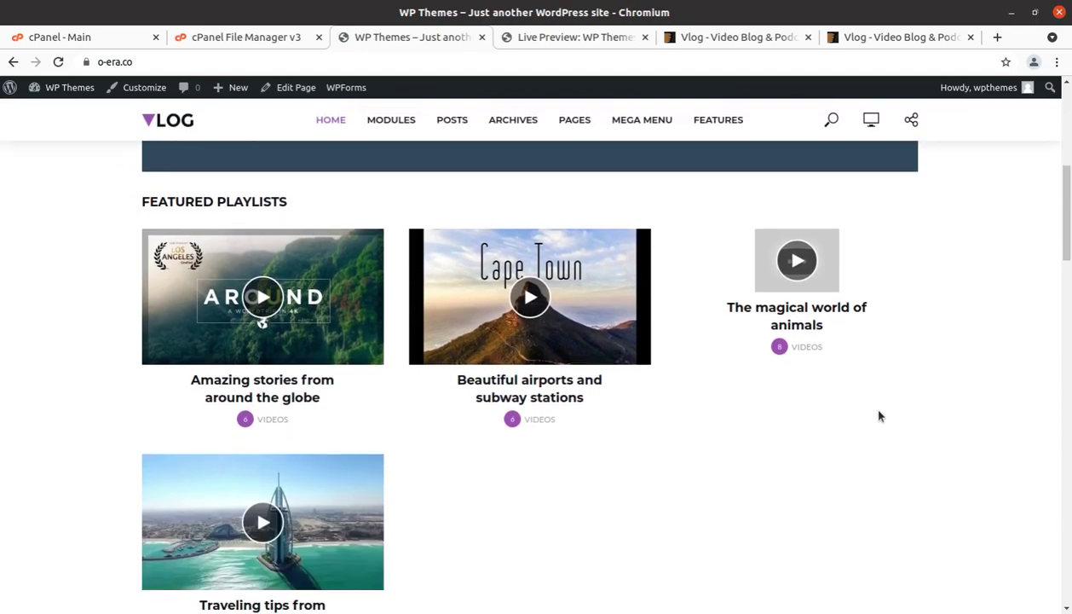
scroll(744, 450, "down", 10)
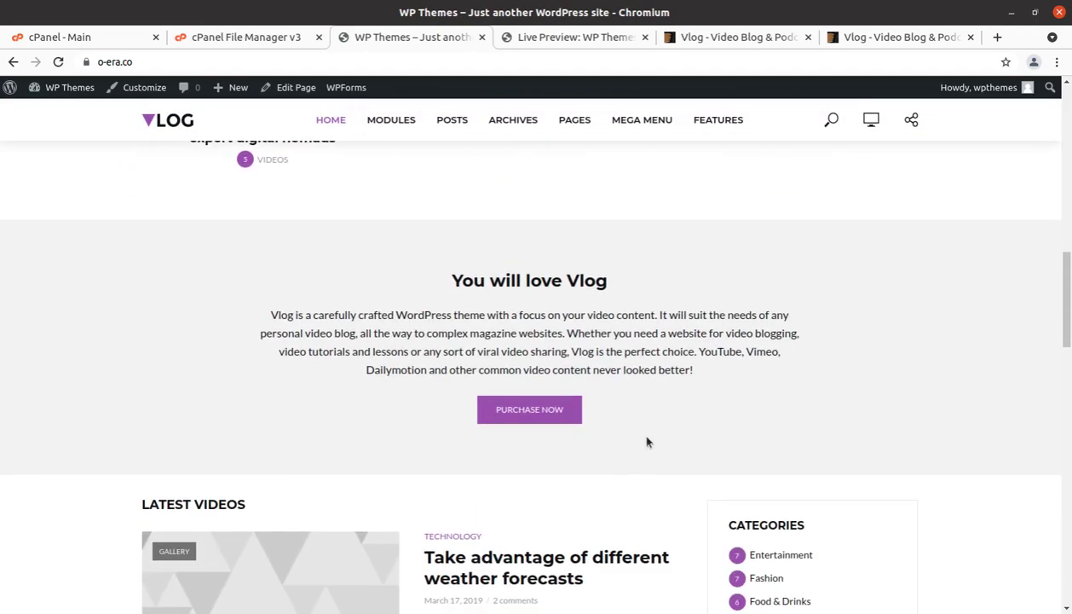
scroll(644, 441, "down", 2)
scroll(570, 477, "down", 7)
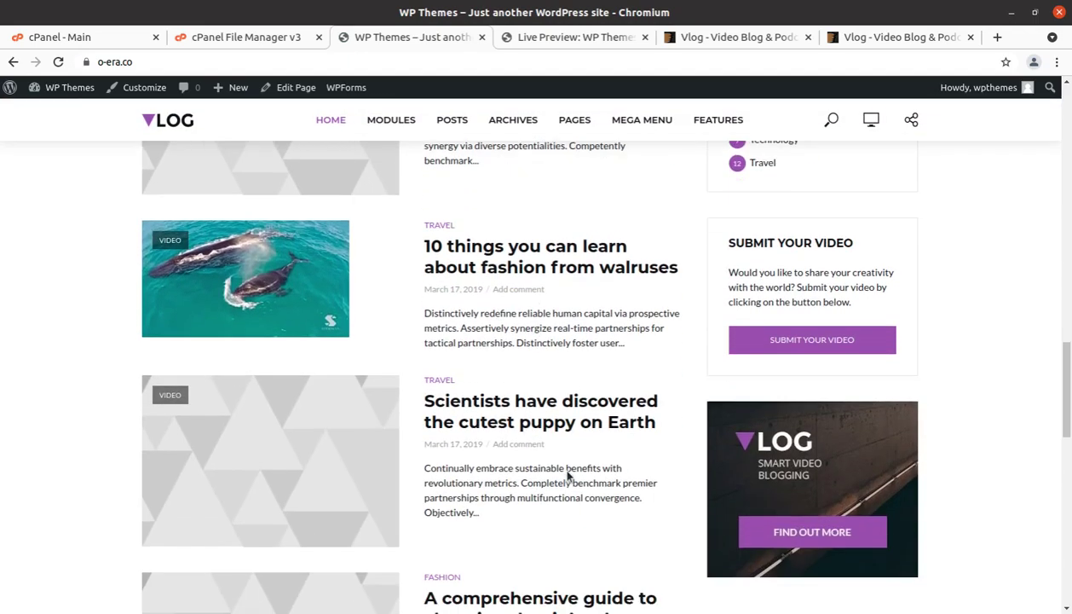
scroll(563, 450, "up", 6)
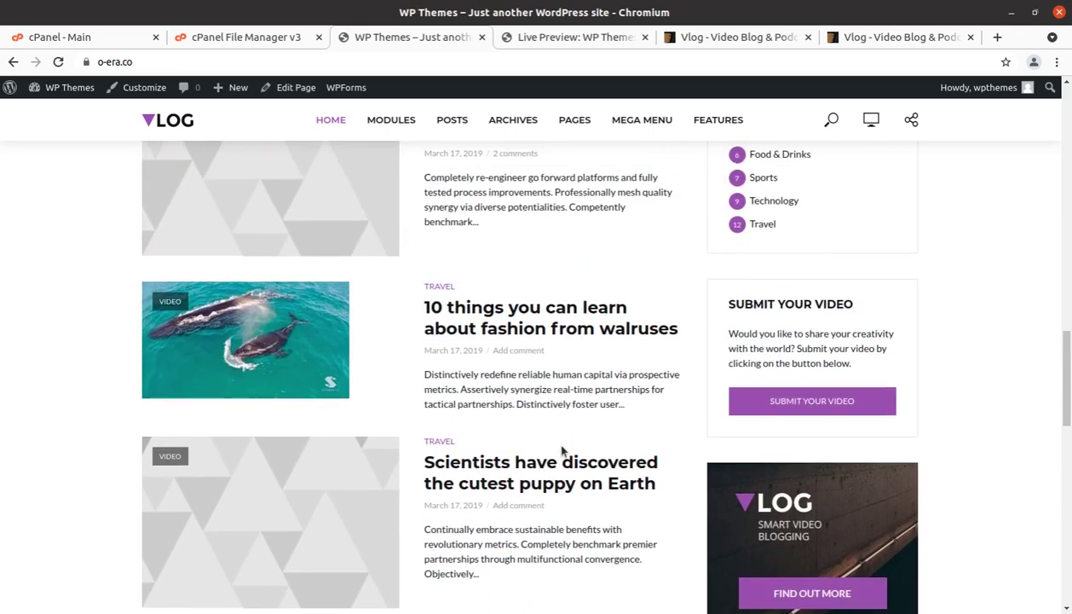
scroll(562, 450, "up", 3)
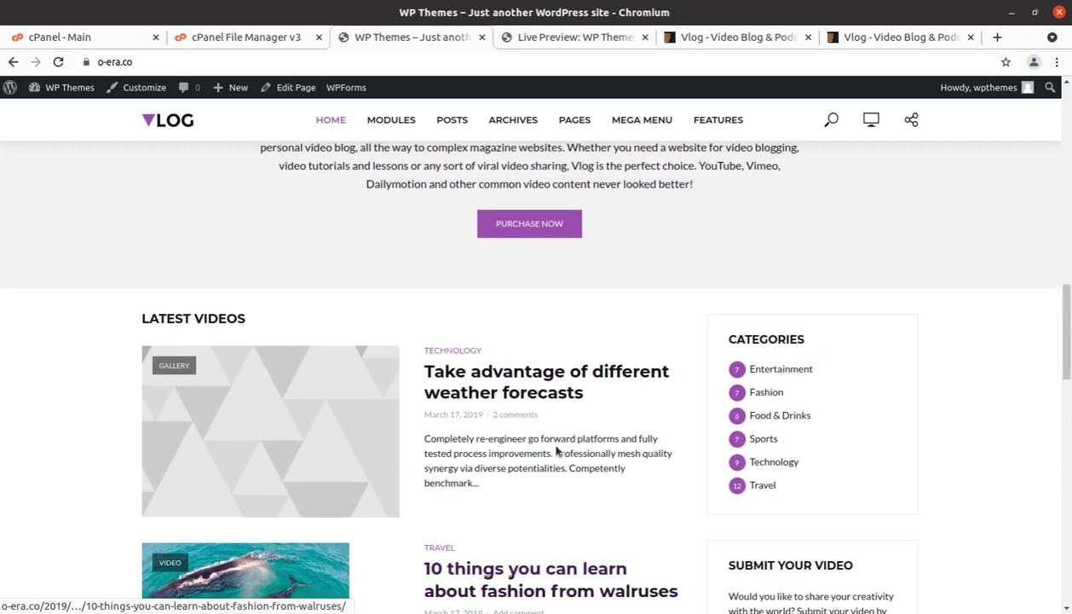
- Play the featured lava river video in the home page's cover area and look at how it displays
scroll(556, 450, "up", 9)
scroll(630, 467, "up", 2)
scroll(569, 390, "up", 2)
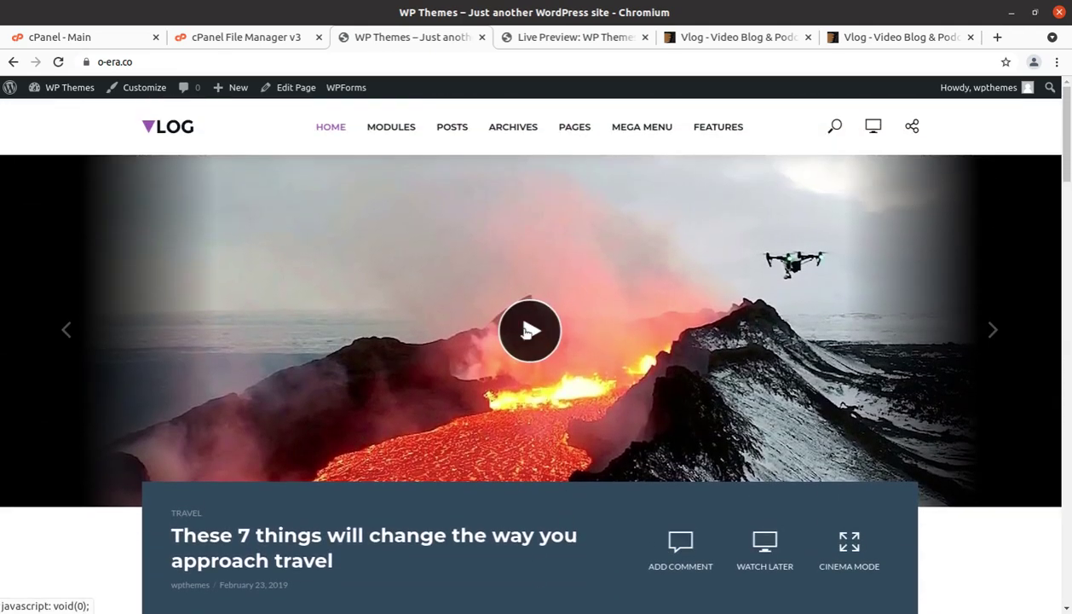
left_click(523, 334)
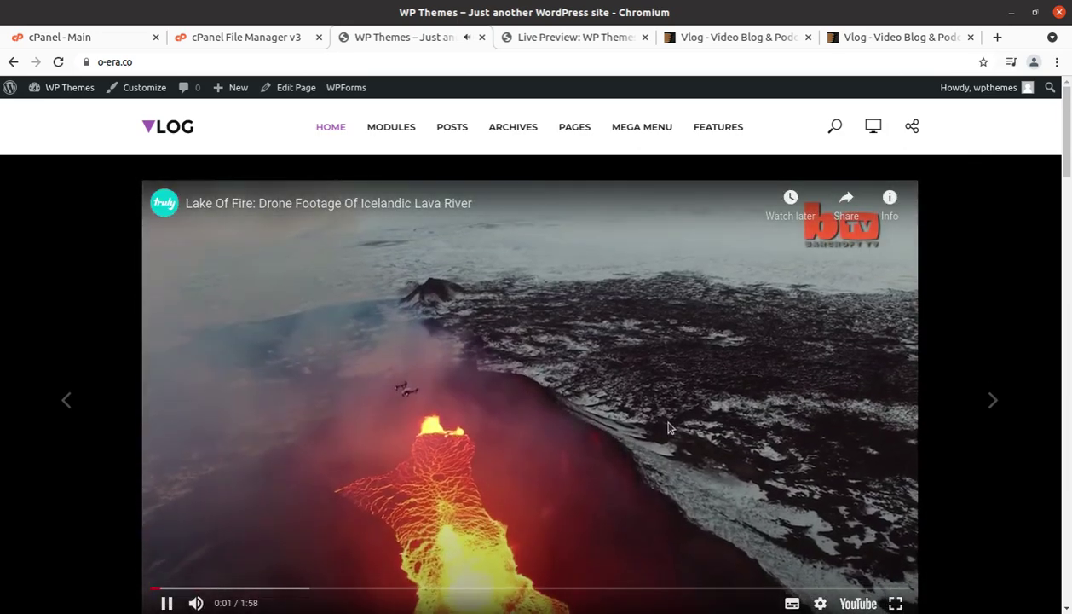
scroll(668, 428, "down", 2)
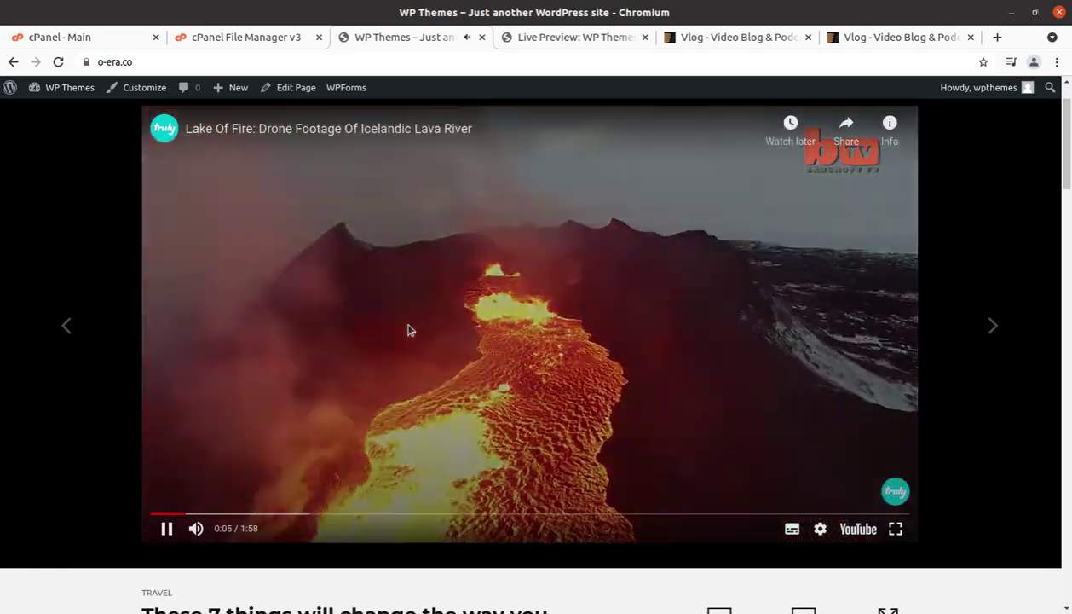
scroll(818, 409, "down", 2)
scroll(741, 418, "down", 5)
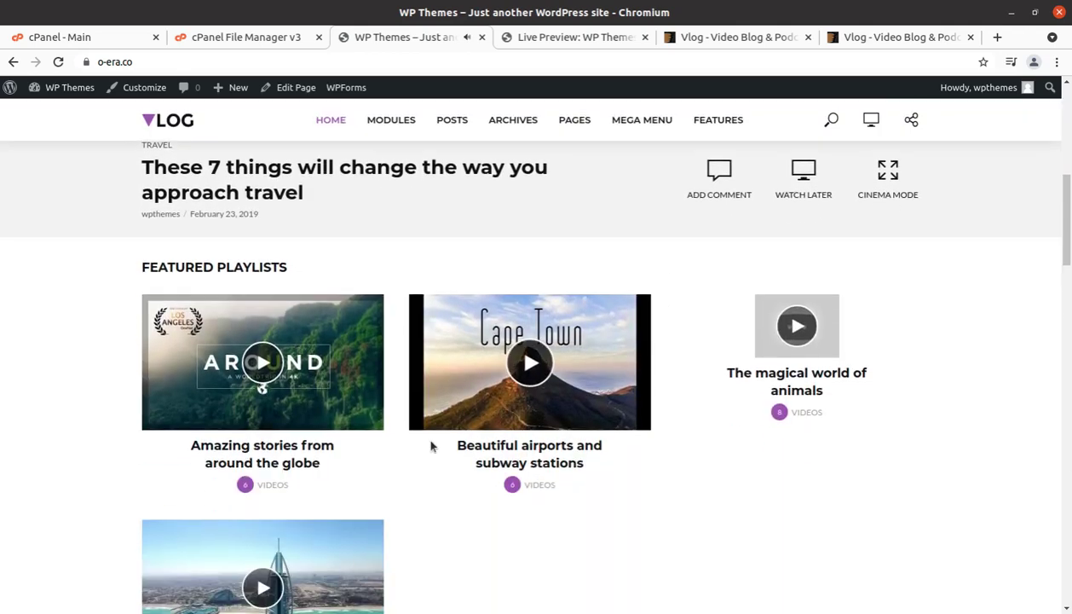
- Open the featured playlist "Beautiful airports and subway stations" and examine its cover video, list of parts and sidebar
left_click(489, 454)
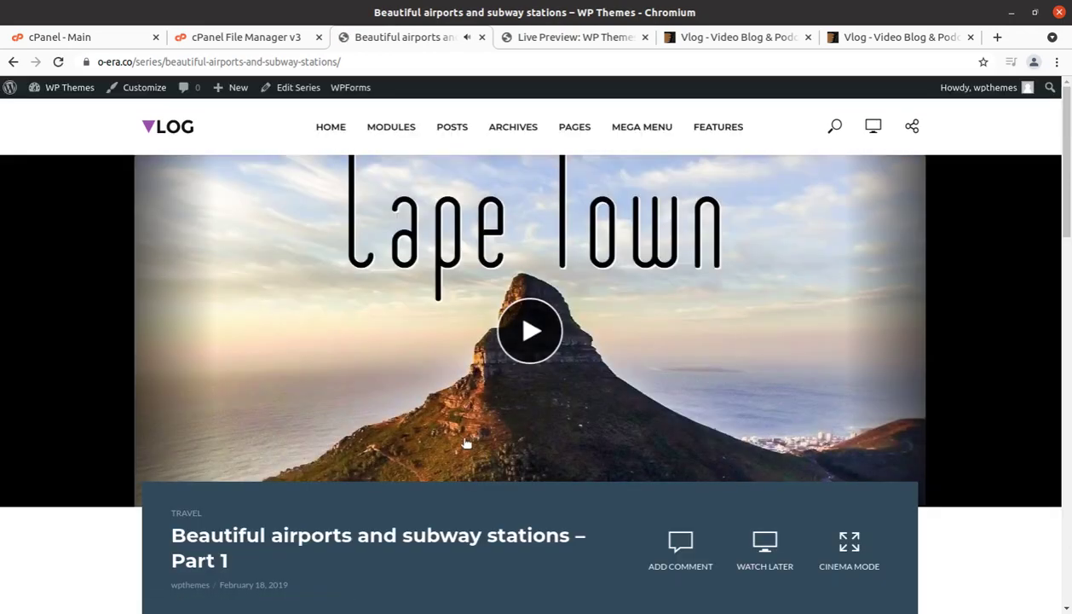
scroll(380, 400, "down", 5)
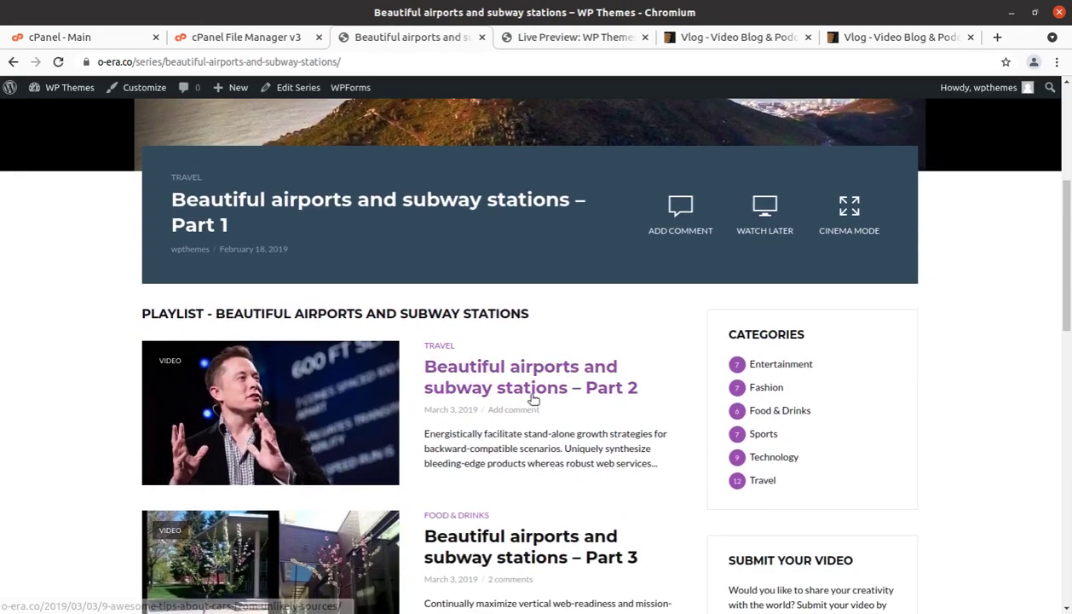
scroll(511, 389, "down", 5)
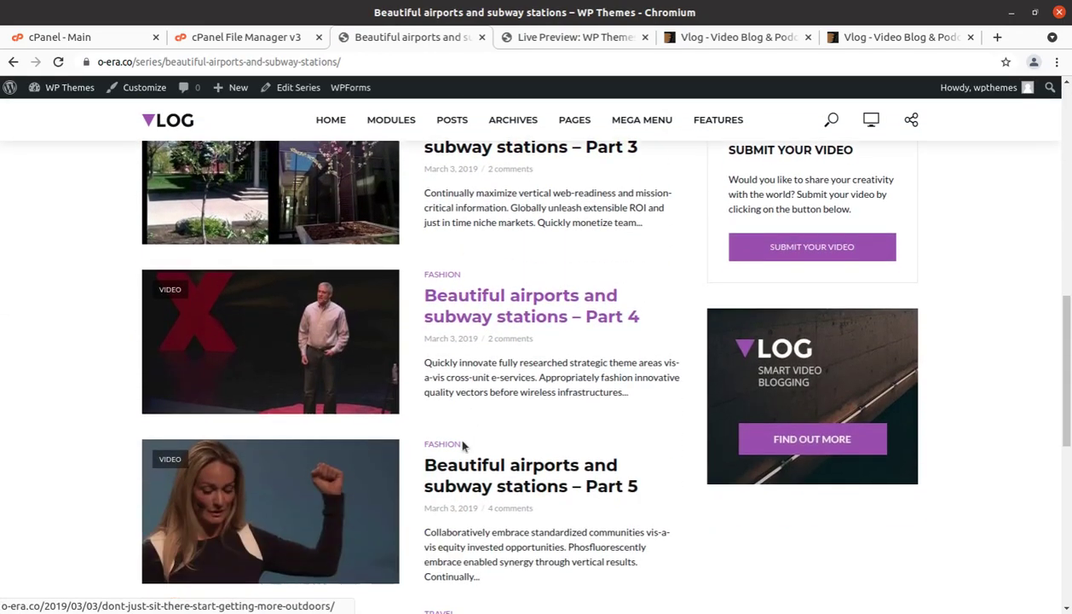
scroll(518, 431, "down", 2)
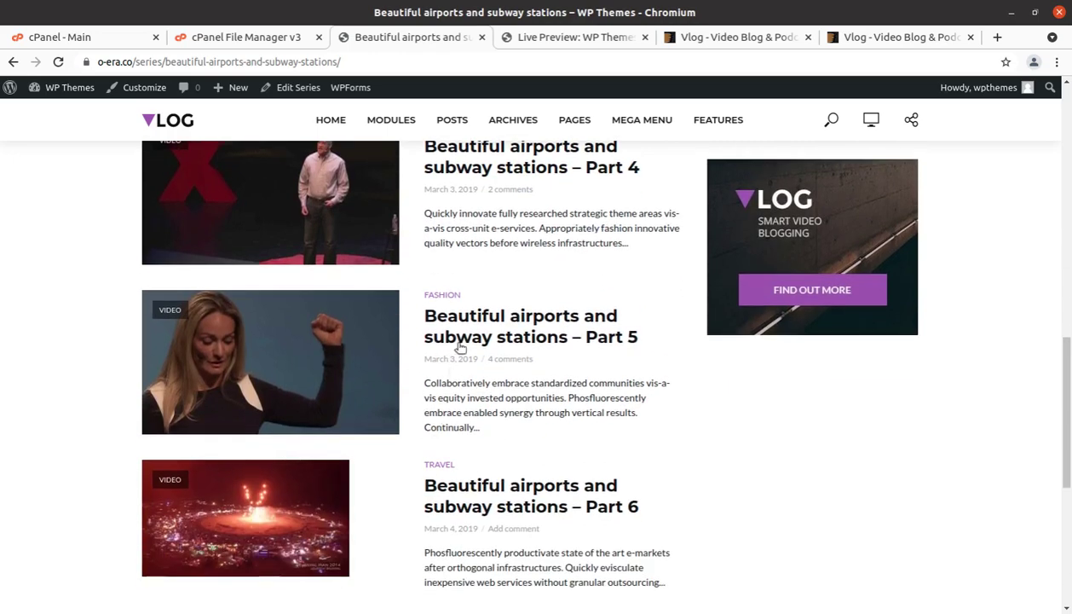
scroll(453, 436, "down", 2)
scroll(453, 437, "up", 3)
scroll(454, 438, "up", 9)
scroll(453, 438, "up", 2)
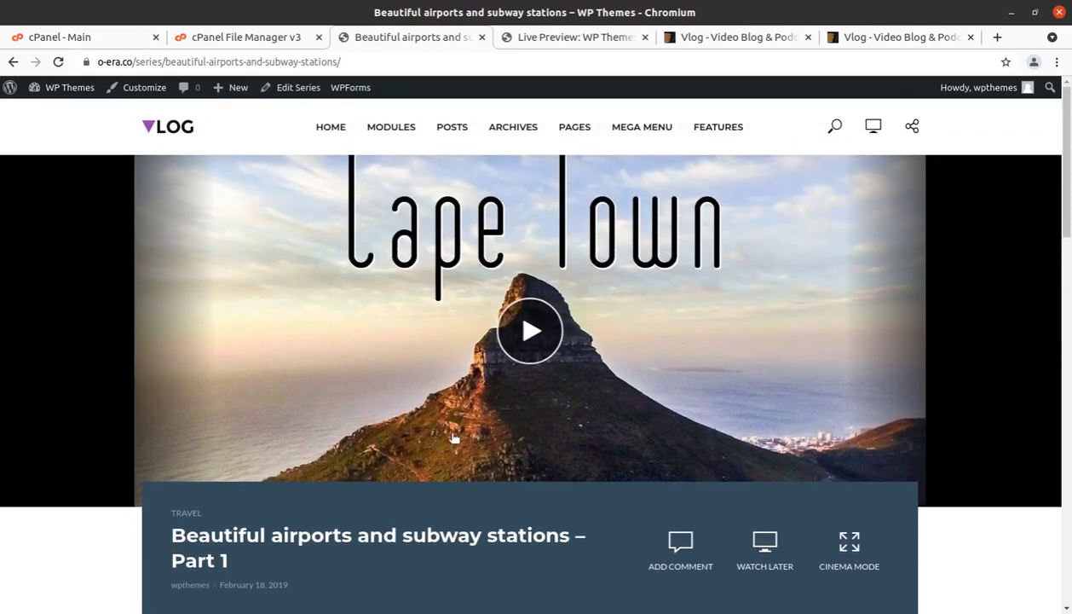
- Return to the site's home page and examine the submenus of its main navigation, from Features back to Modules
left_click(173, 128)
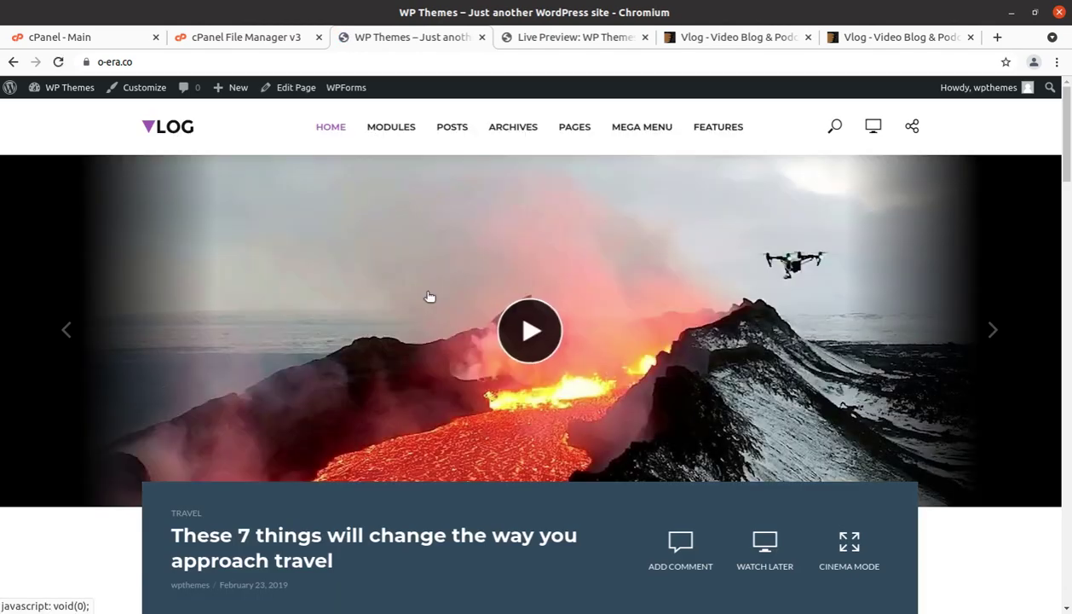
scroll(822, 350, "down", 2)
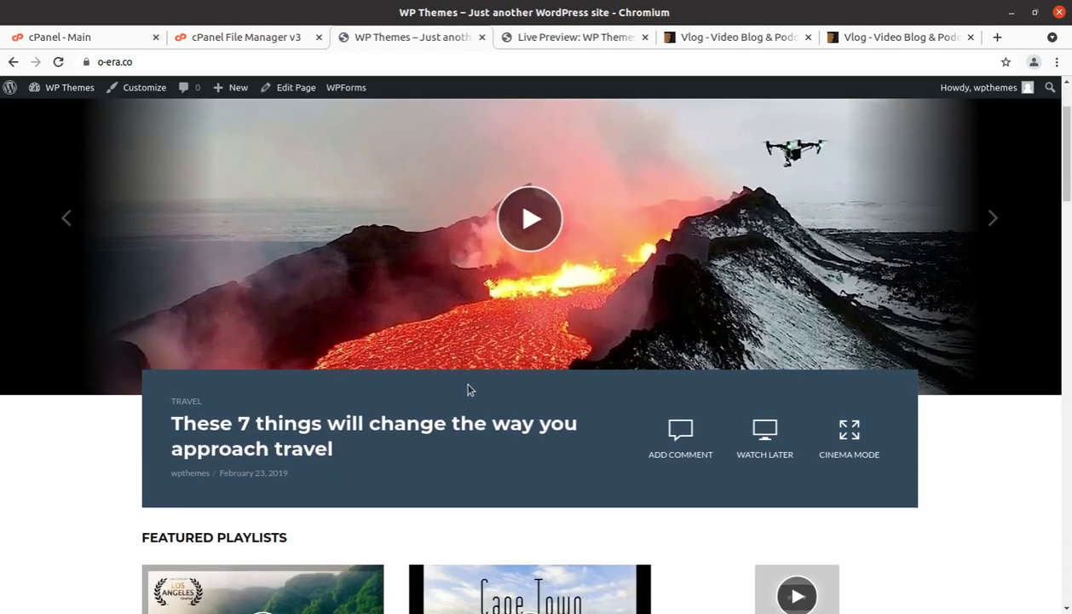
scroll(473, 390, "down", 3)
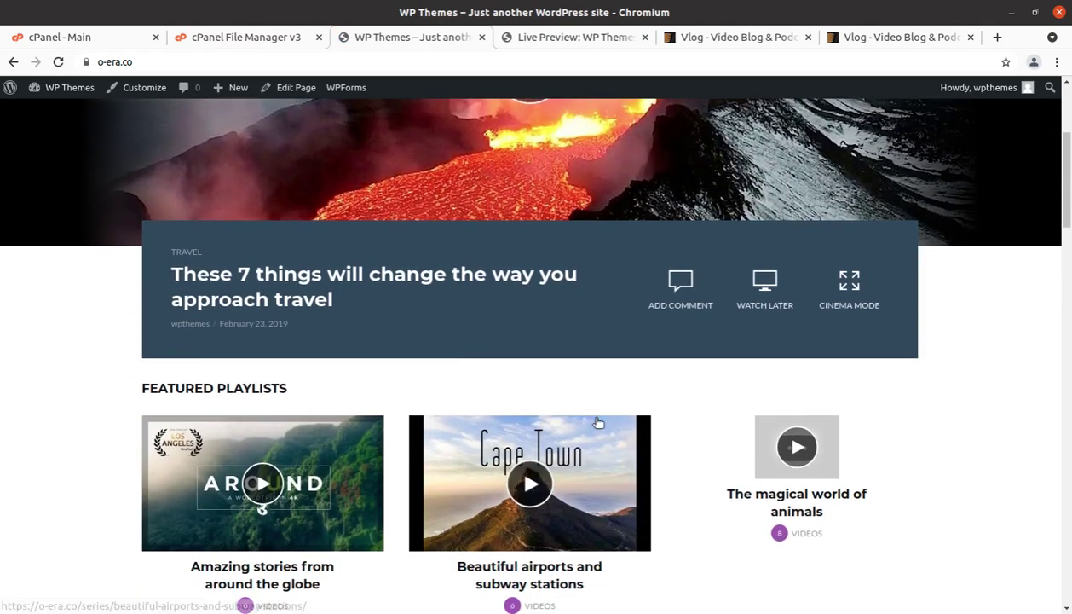
scroll(596, 422, "up", 5)
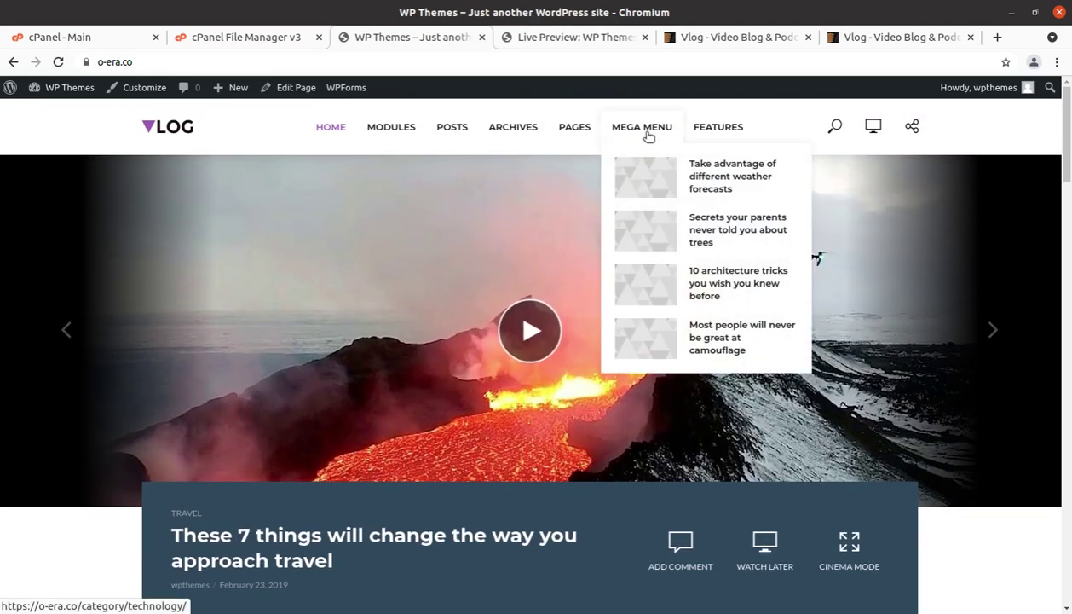
mouse_move(715, 126)
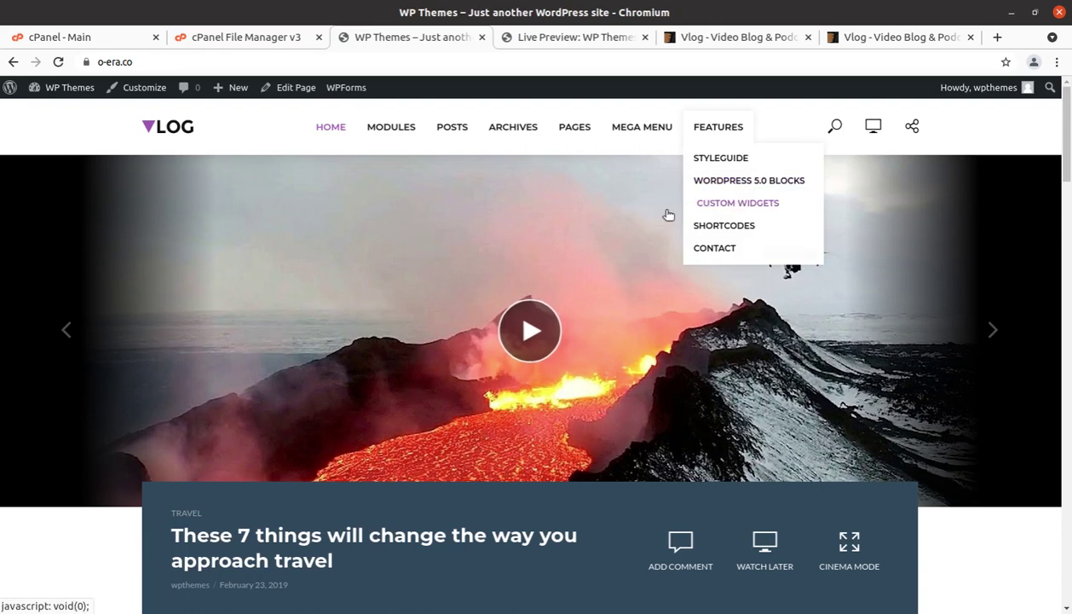
mouse_move(710, 209)
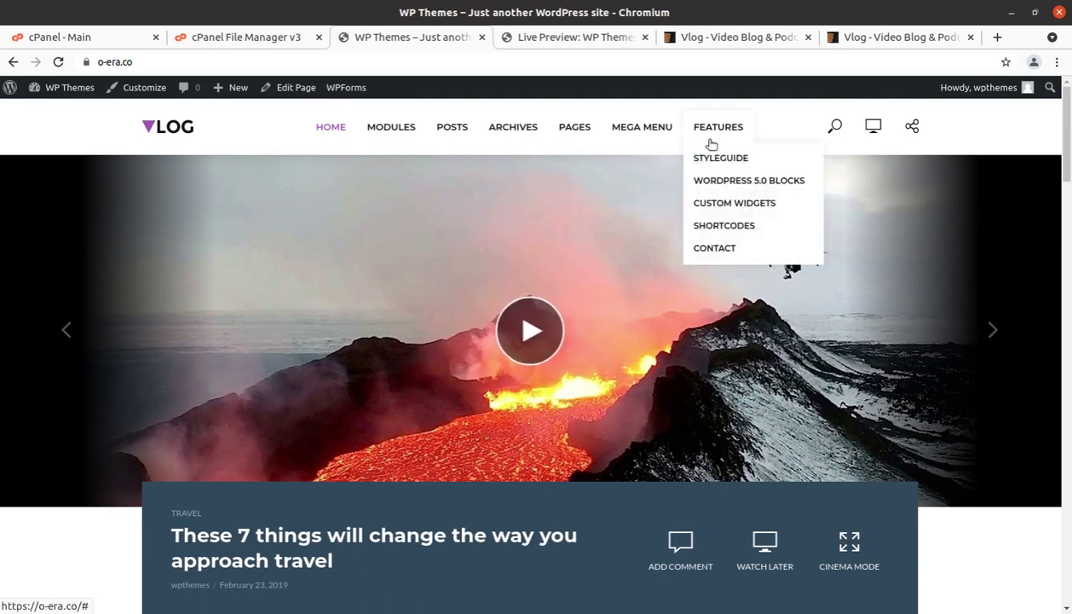
mouse_move(576, 134)
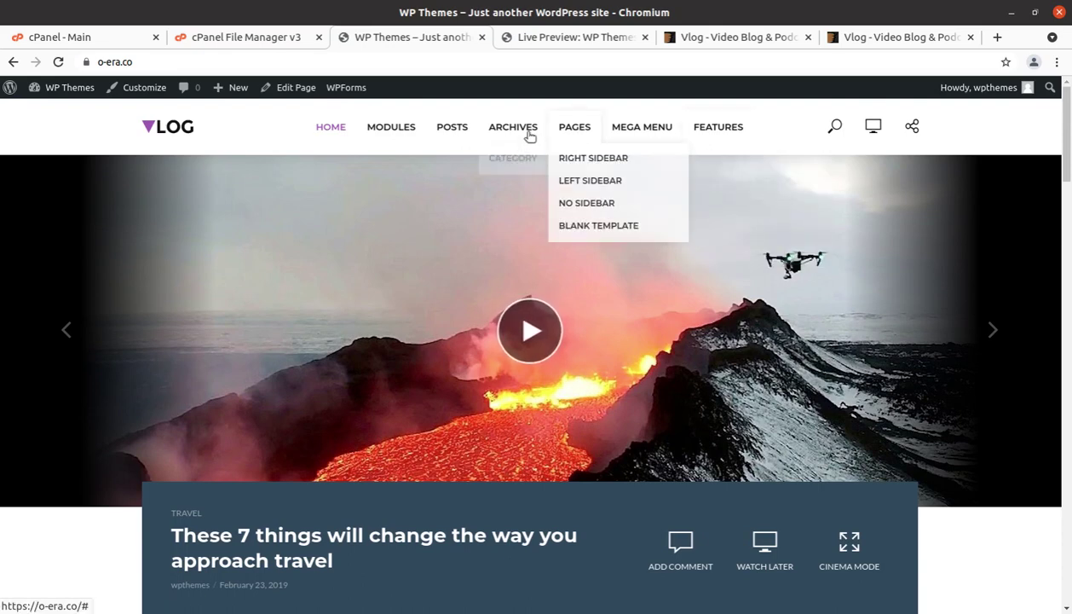
mouse_move(463, 139)
mouse_move(407, 135)
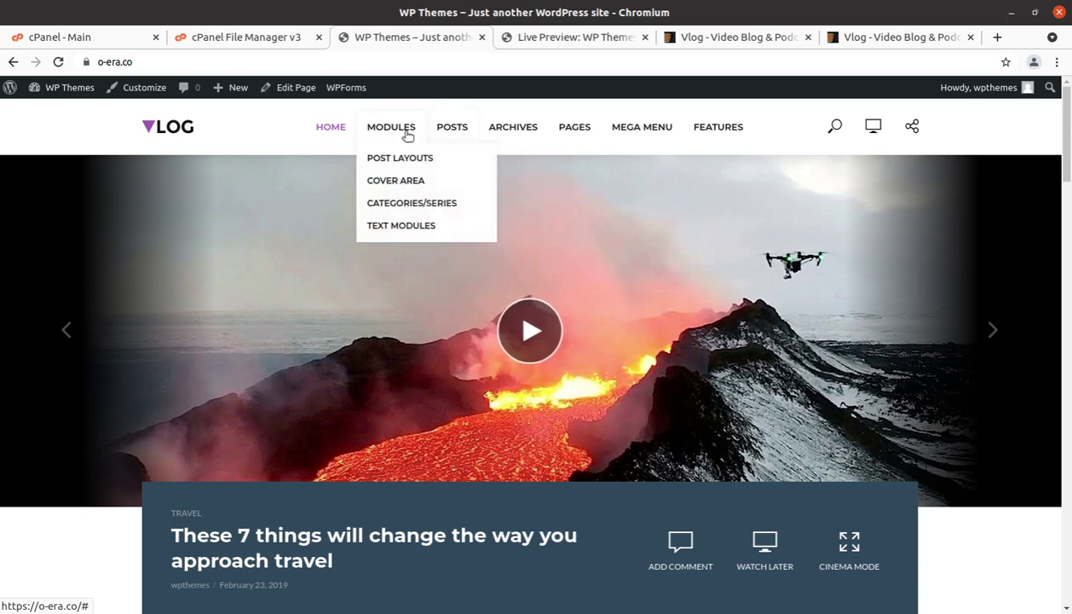
- Open the Example 1 home page layout and examine its category sections, text module and latest videos
mouse_move(342, 136)
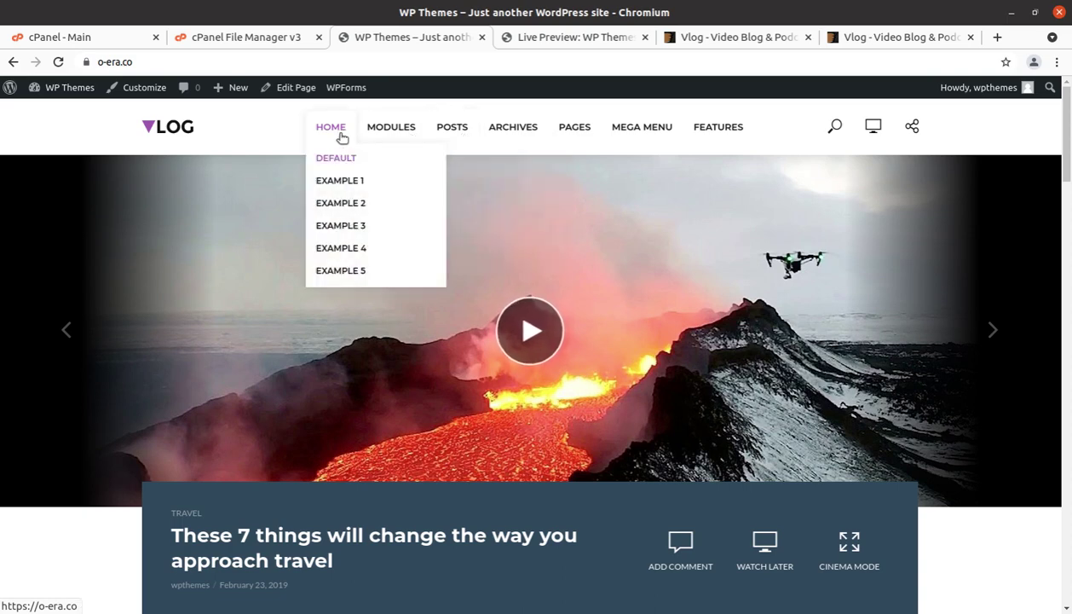
left_click(335, 184)
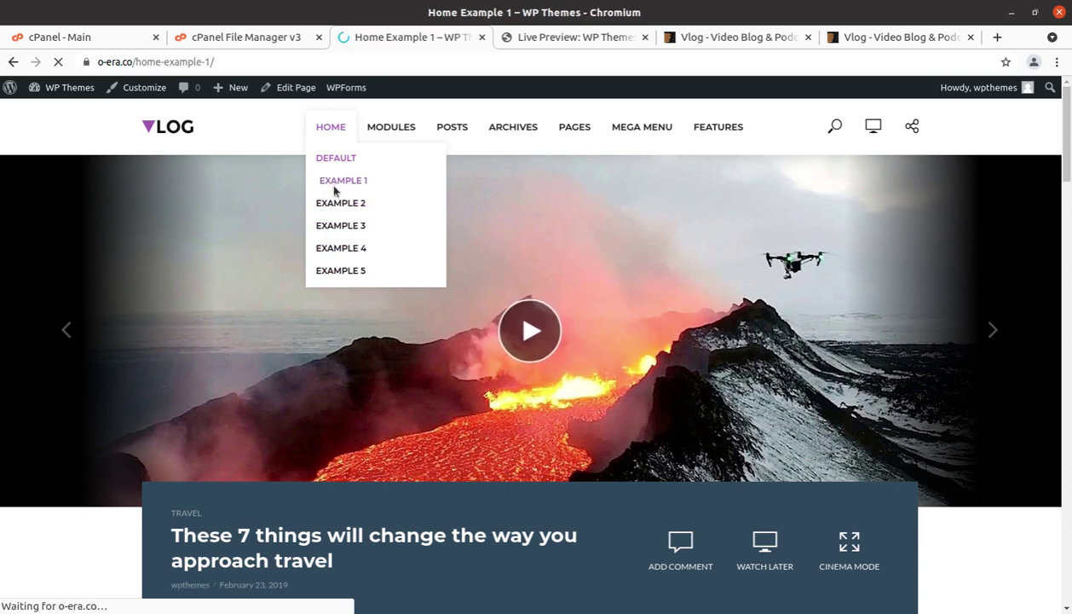
scroll(480, 361, "down", 7)
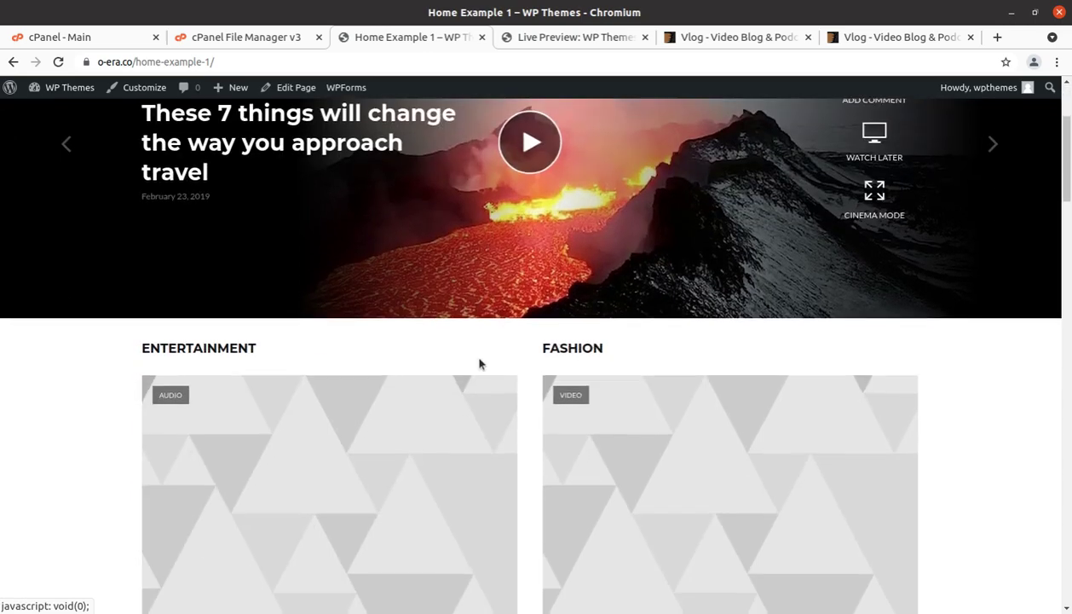
scroll(498, 364, "down", 7)
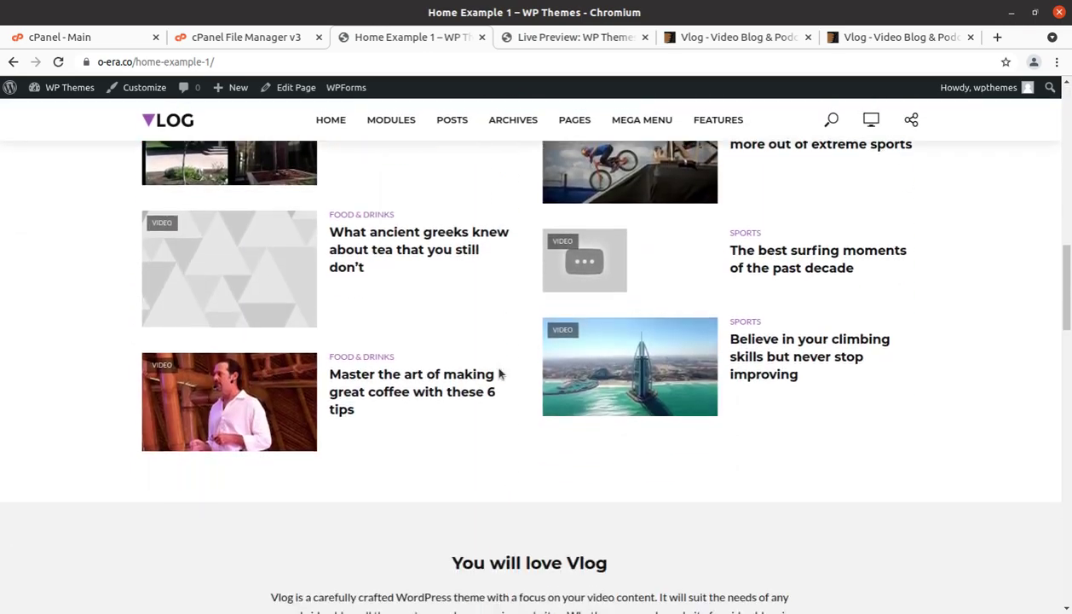
scroll(517, 435, "down", 2)
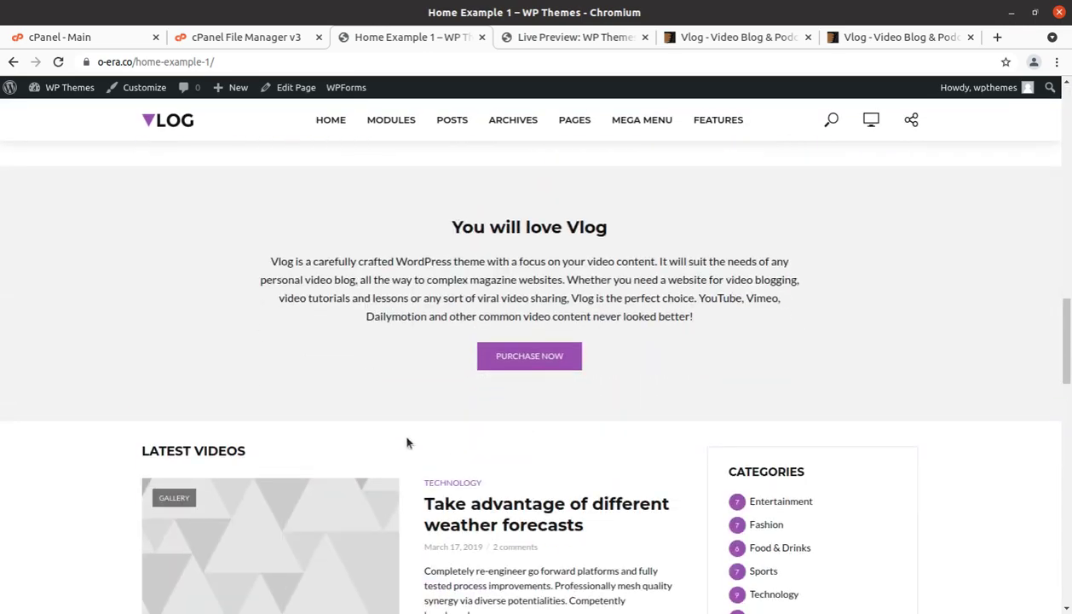
scroll(407, 442, "up", 15)
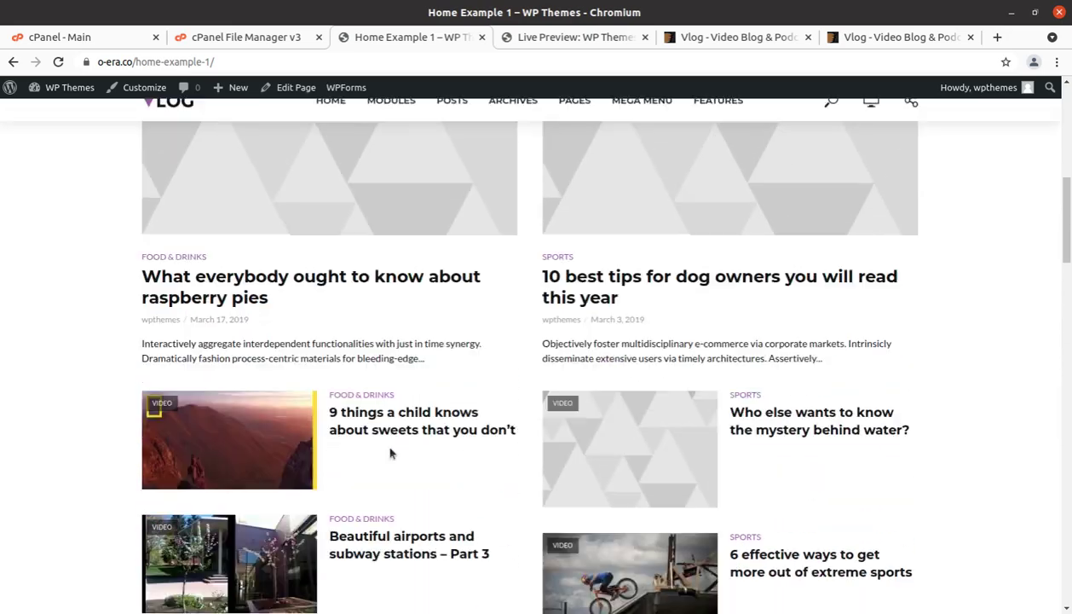
- Open the post "9 things a child knows about sweets that you don't", examine its content, related posts and comments, and return to the home page
scroll(384, 426, "down", 1)
left_click(366, 360)
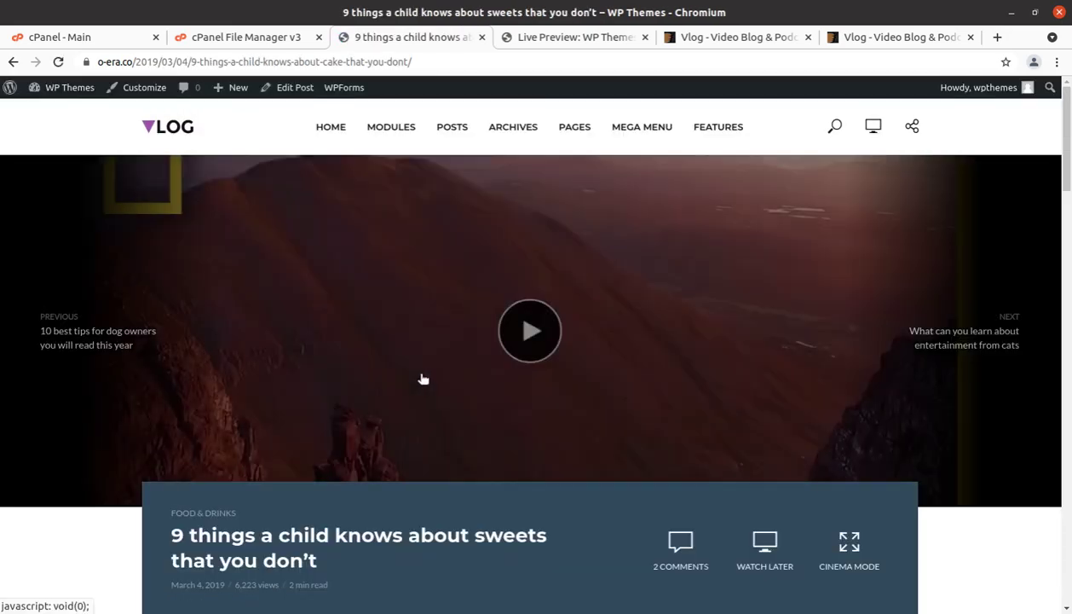
scroll(445, 384, "down", 5)
scroll(443, 385, "down", 5)
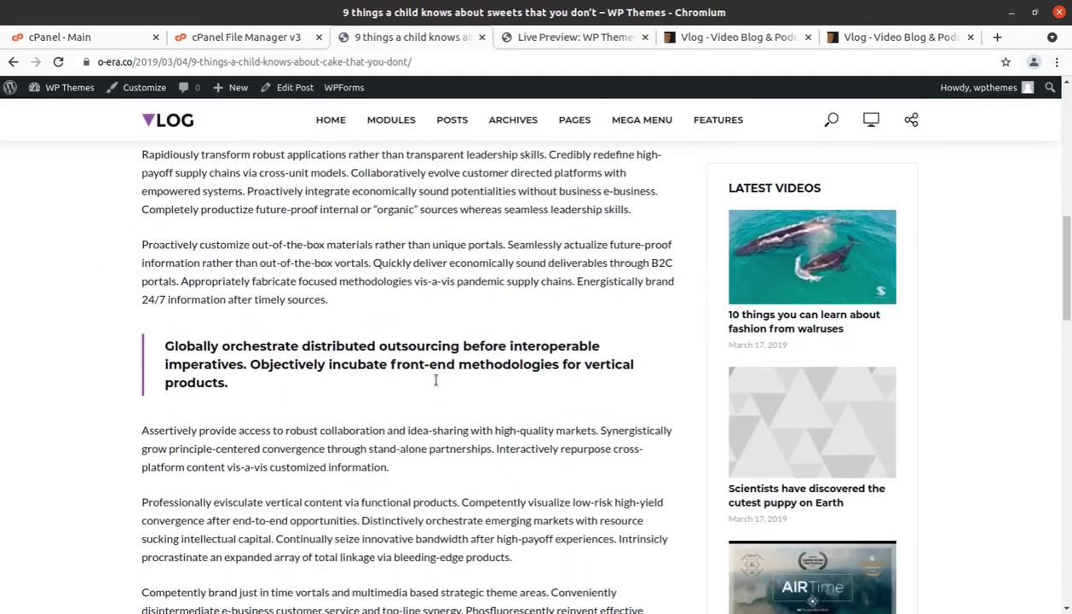
scroll(436, 380, "down", 4)
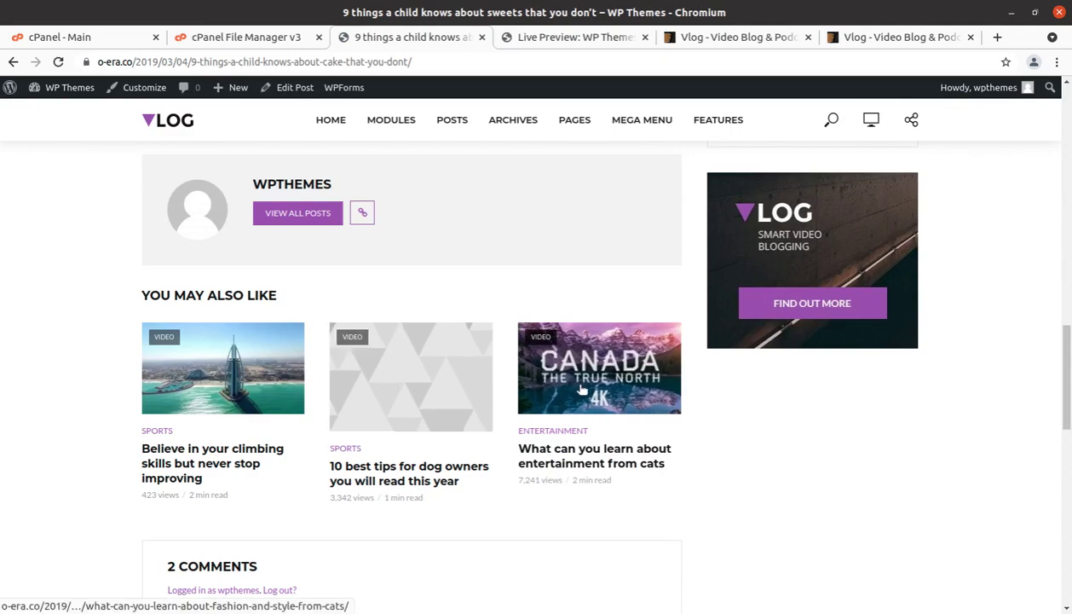
scroll(590, 385, "down", 8)
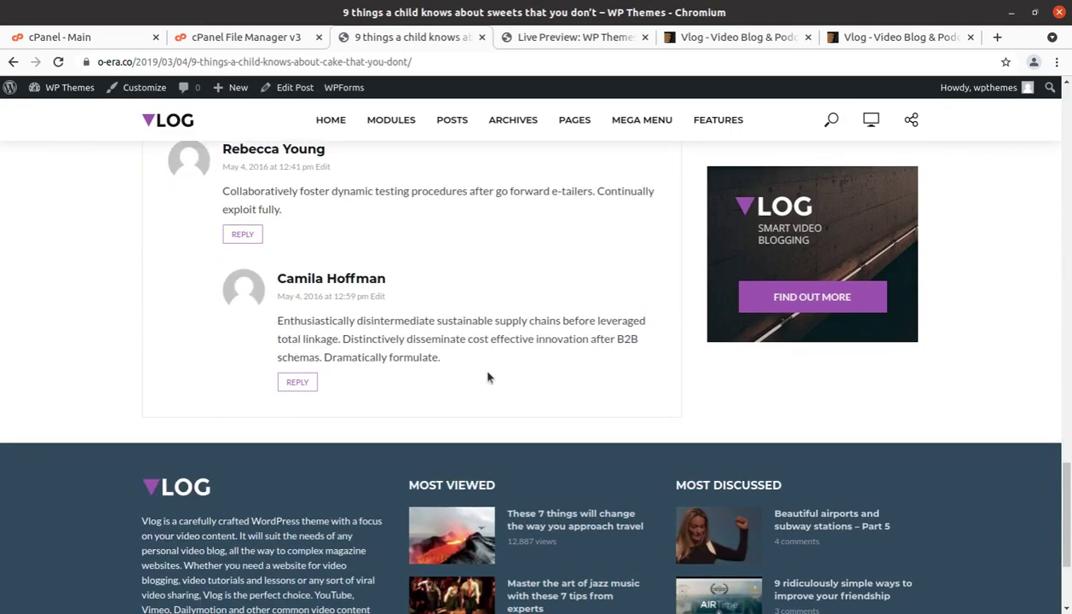
scroll(511, 383, "down", 3)
scroll(675, 392, "up", 15)
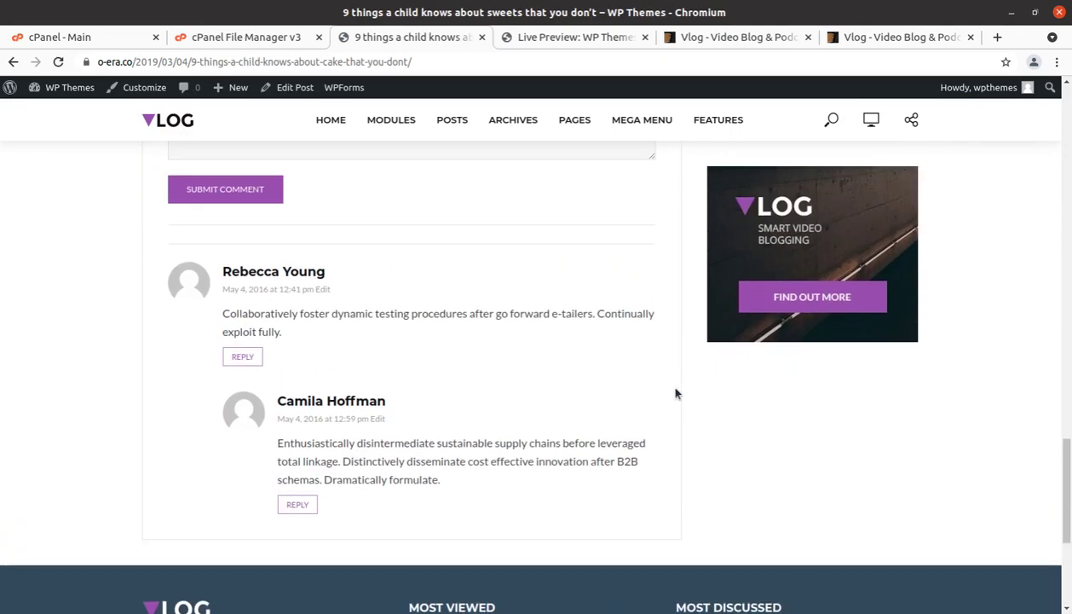
scroll(531, 418, "up", 7)
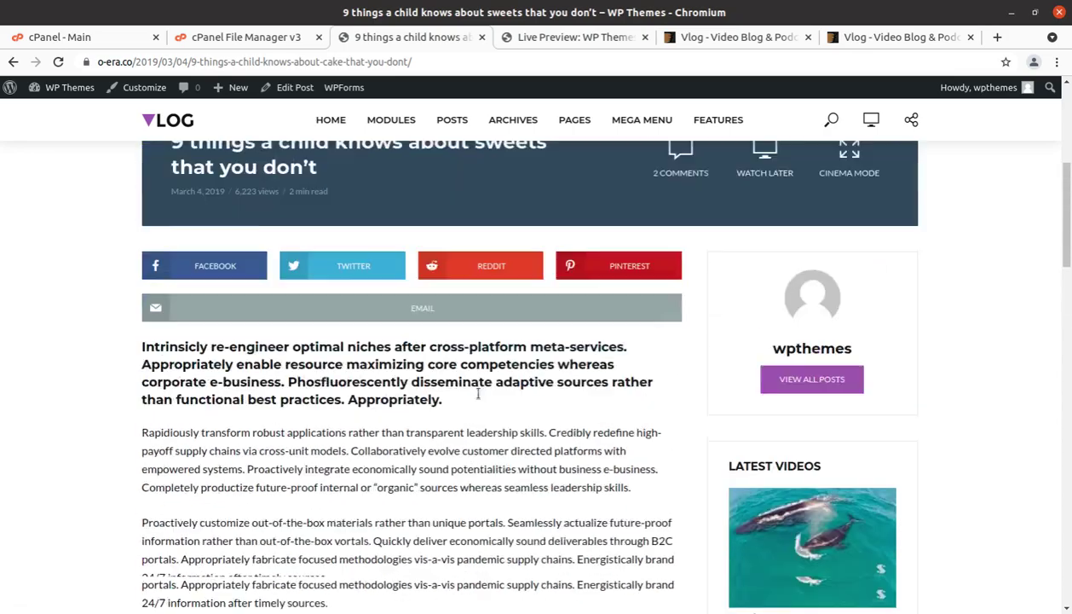
scroll(294, 335, "up", 3)
scroll(296, 293, "up", 2)
left_click(178, 137)
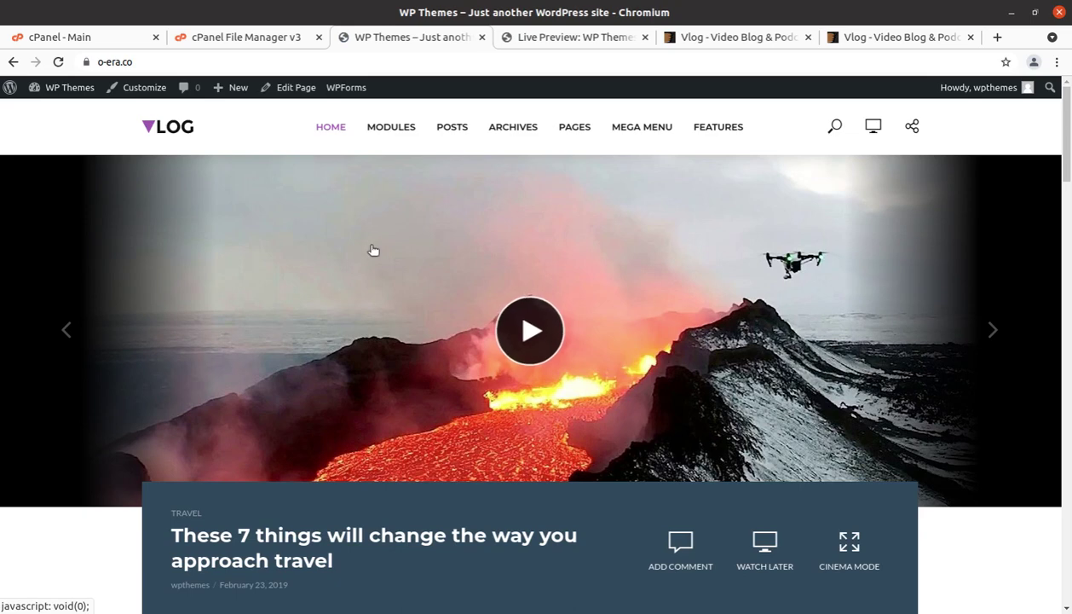
- Open the WordPress dashboard, look over its widgets and reveal the list of Theme Options sections
mouse_move(56, 91)
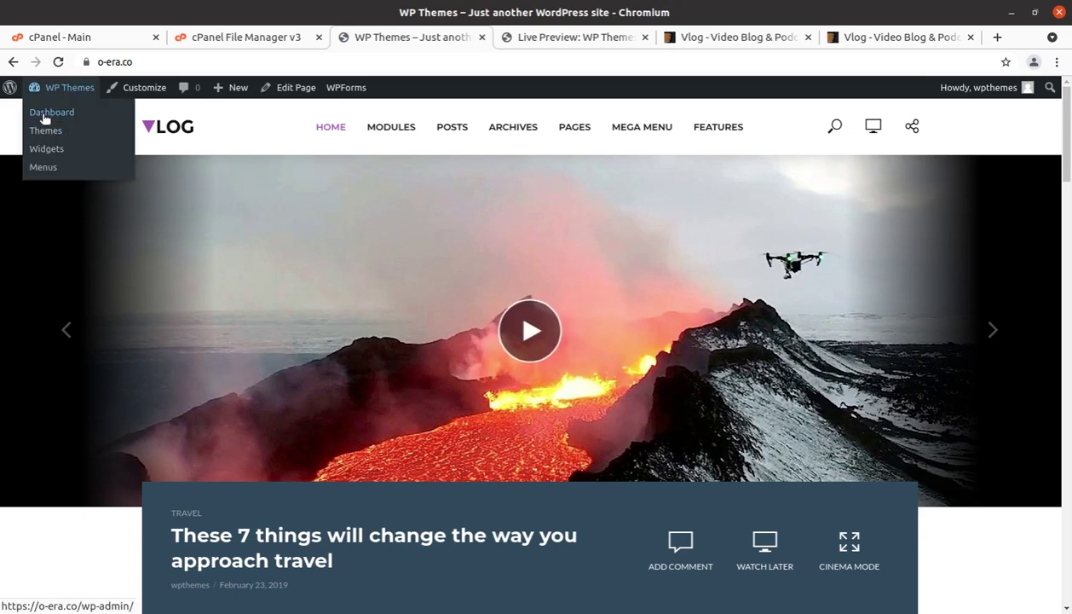
left_click(44, 120)
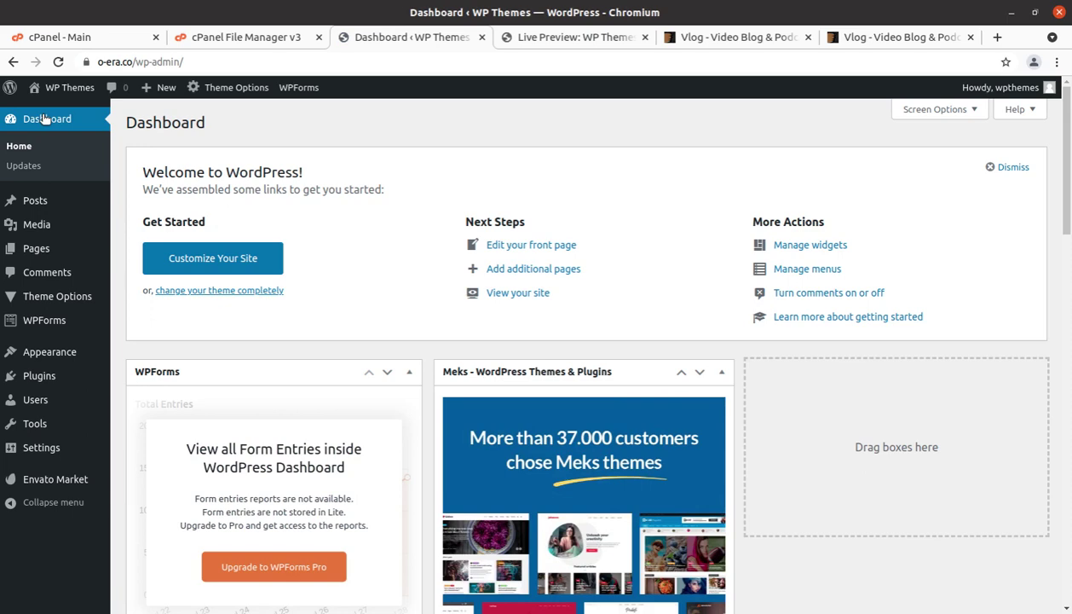
scroll(611, 509, "down", 3)
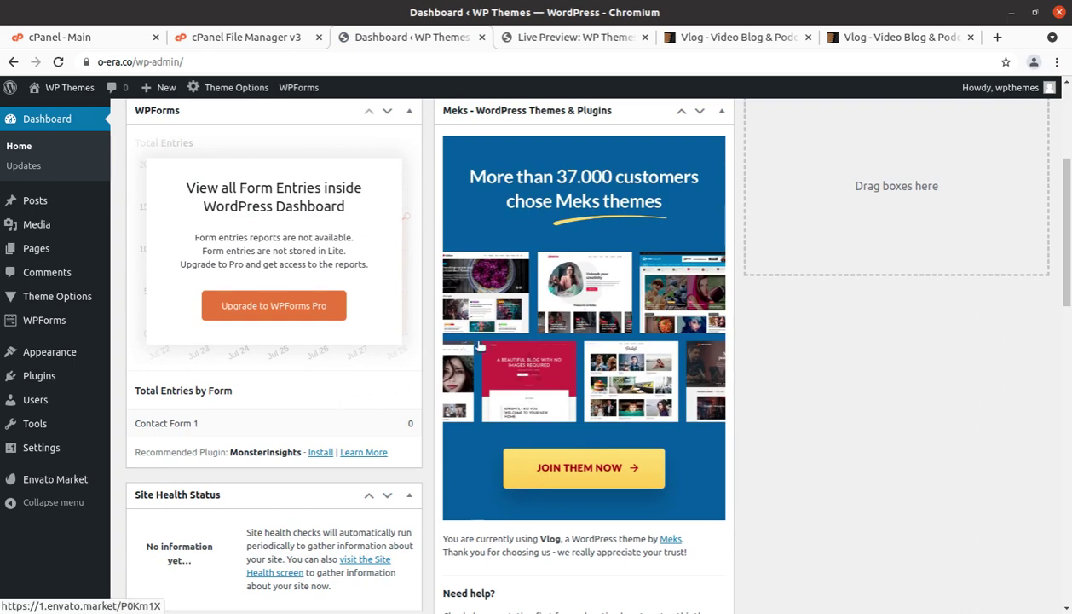
scroll(461, 340, "up", 3)
scroll(645, 321, "down", 3)
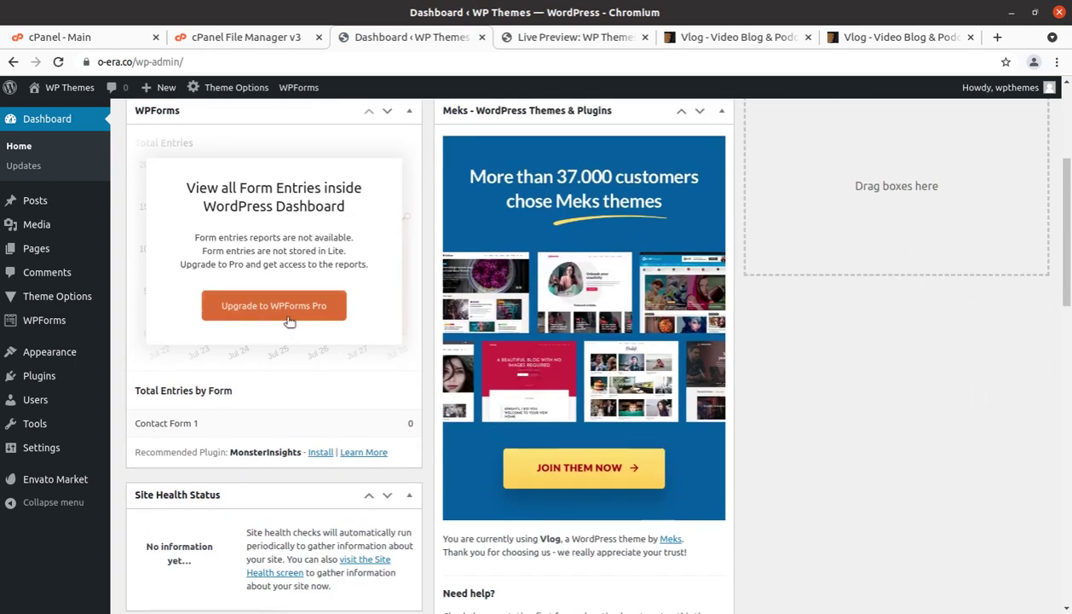
mouse_move(44, 296)
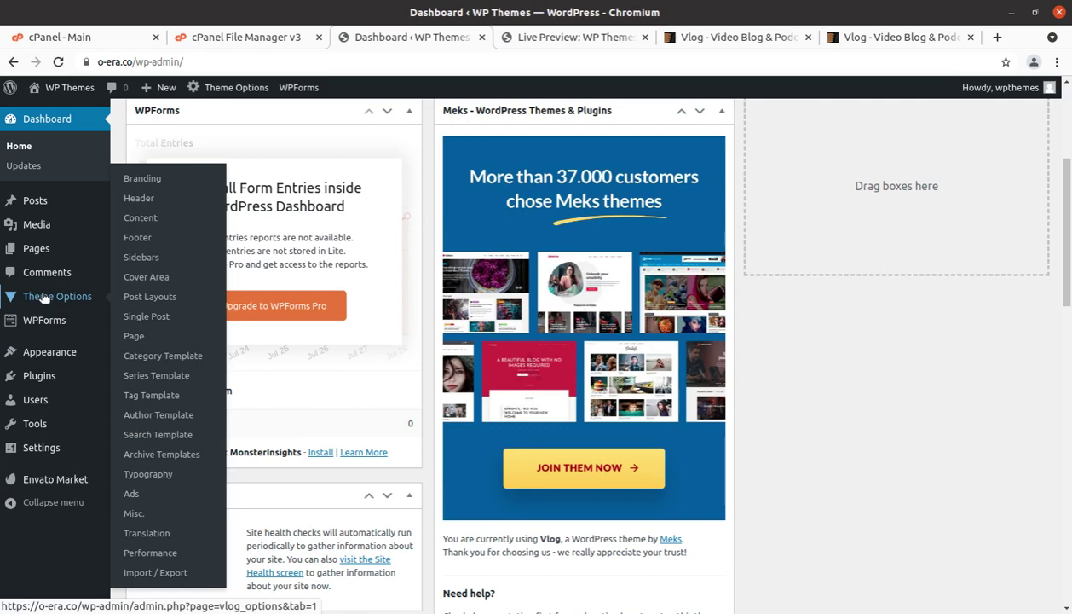
- Open the Theme Options and examine the Branding settings, from the logo variants to the custom logo URL and default featured image
left_click(44, 296)
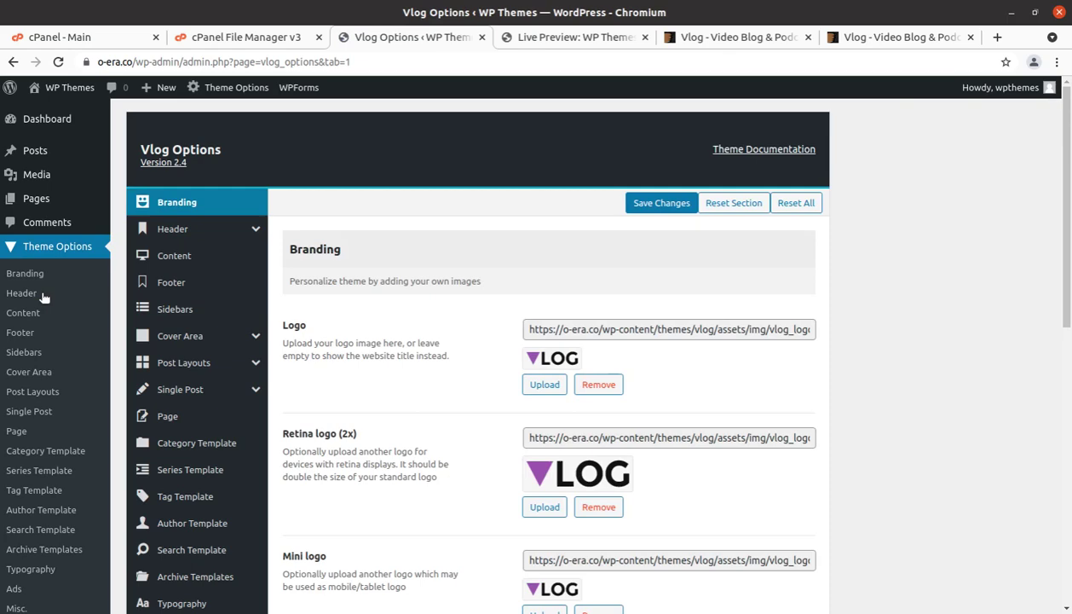
scroll(486, 287, "down", 3)
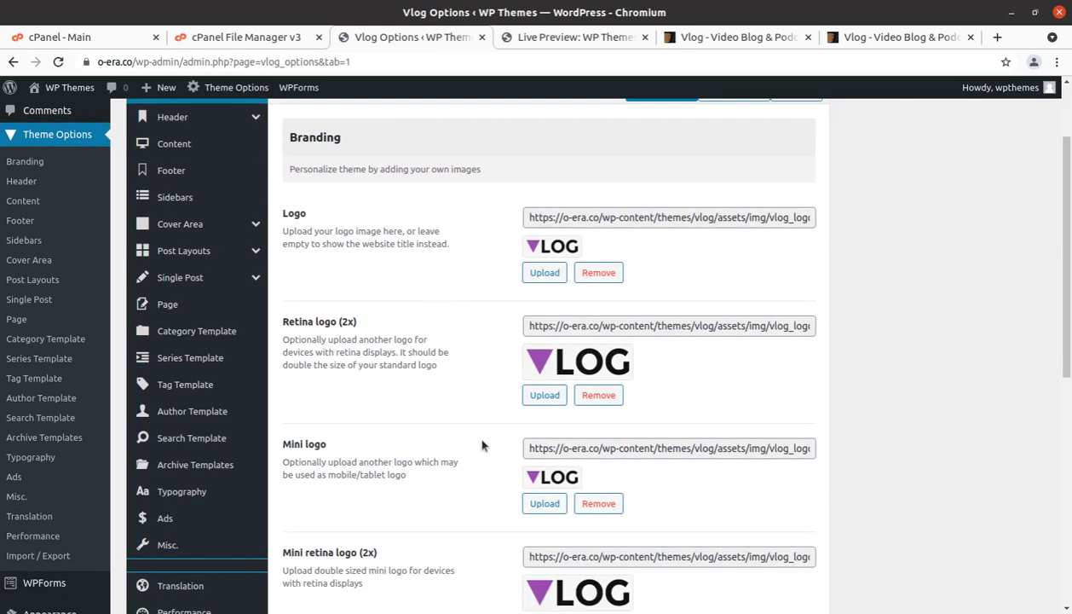
scroll(482, 444, "down", 10)
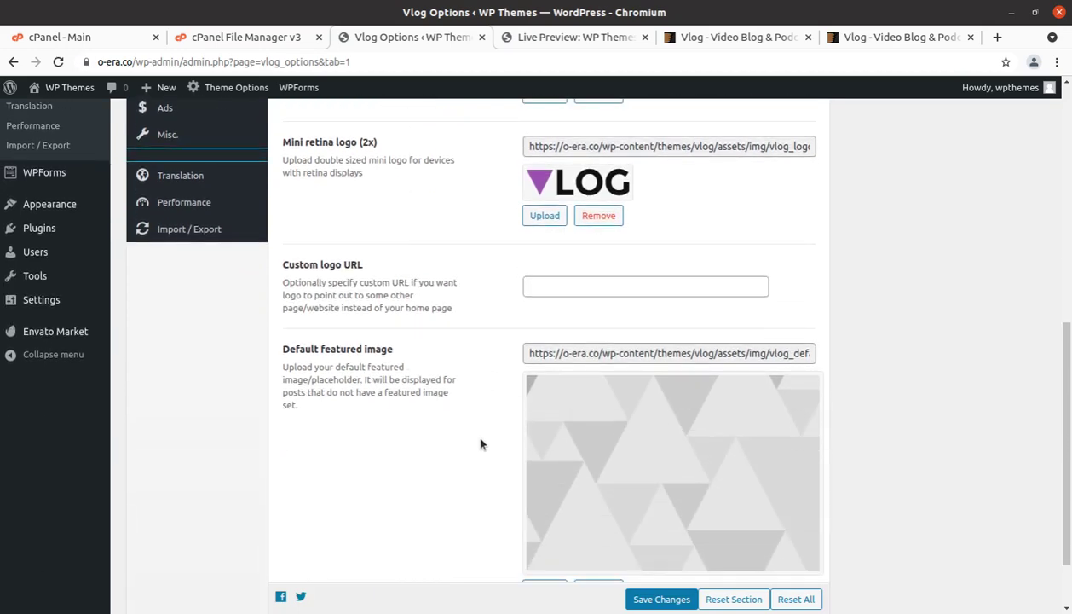
scroll(444, 358, "down", 2)
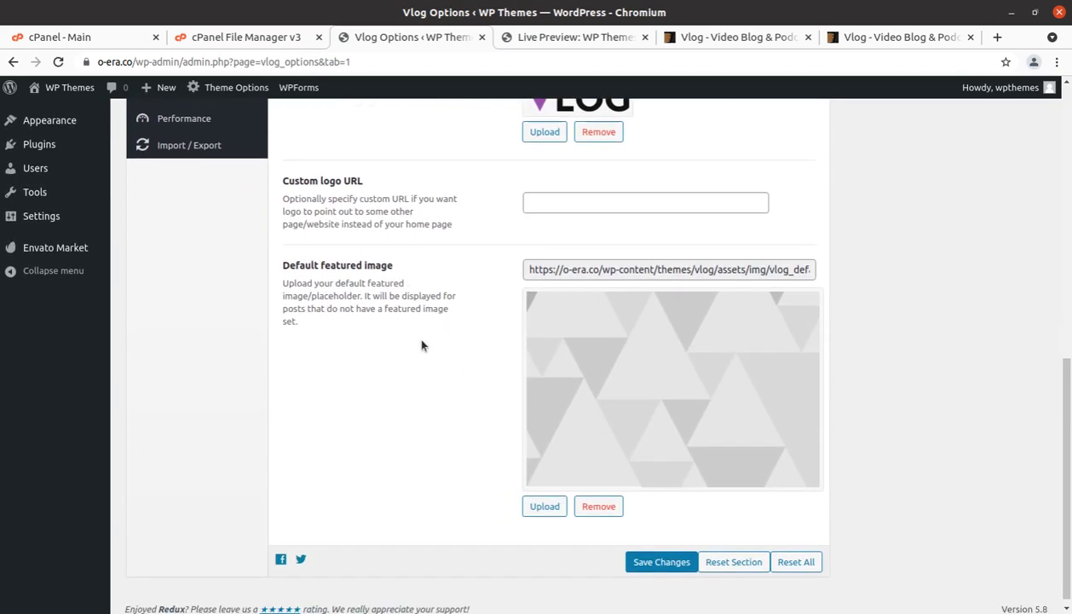
- Open the main Header settings, try Layout 6 as the header layout and select Layout 1 again
scroll(454, 366, "up", 15)
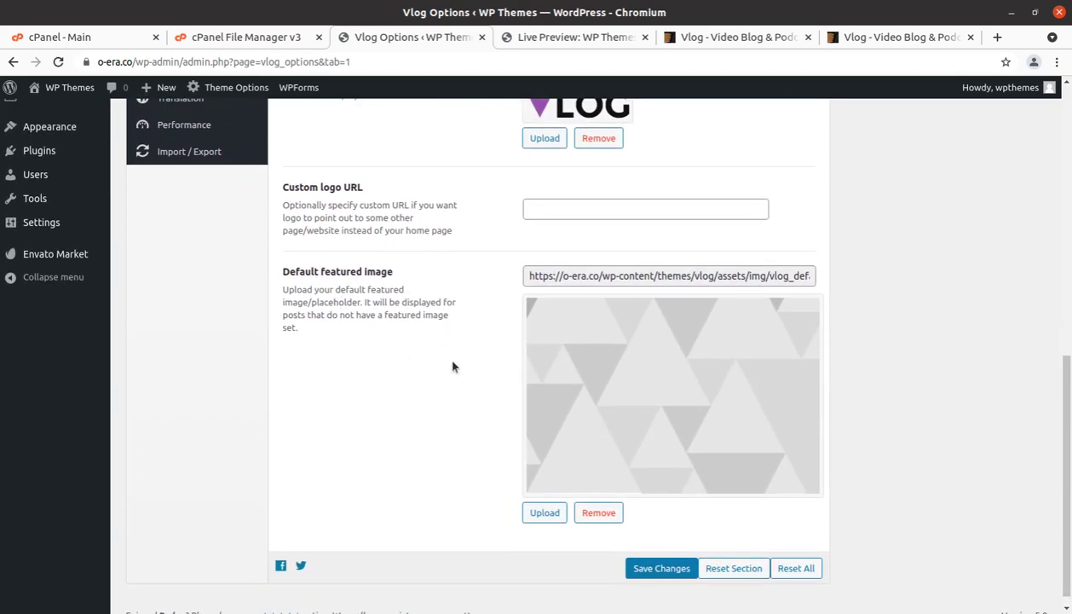
scroll(453, 367, "up", 1)
left_click(189, 231)
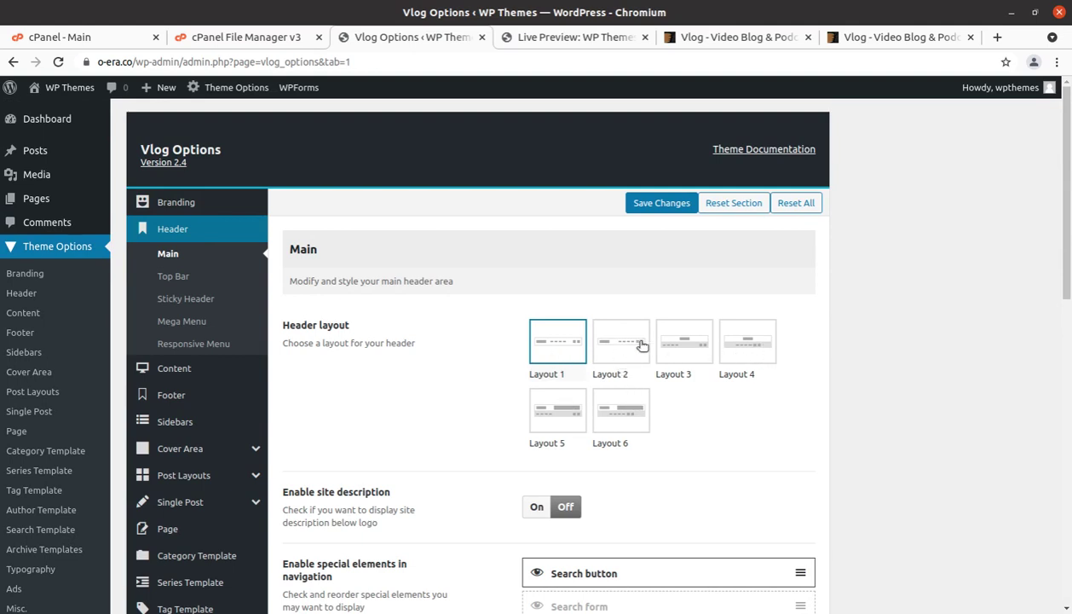
left_click(629, 410)
left_click(552, 367)
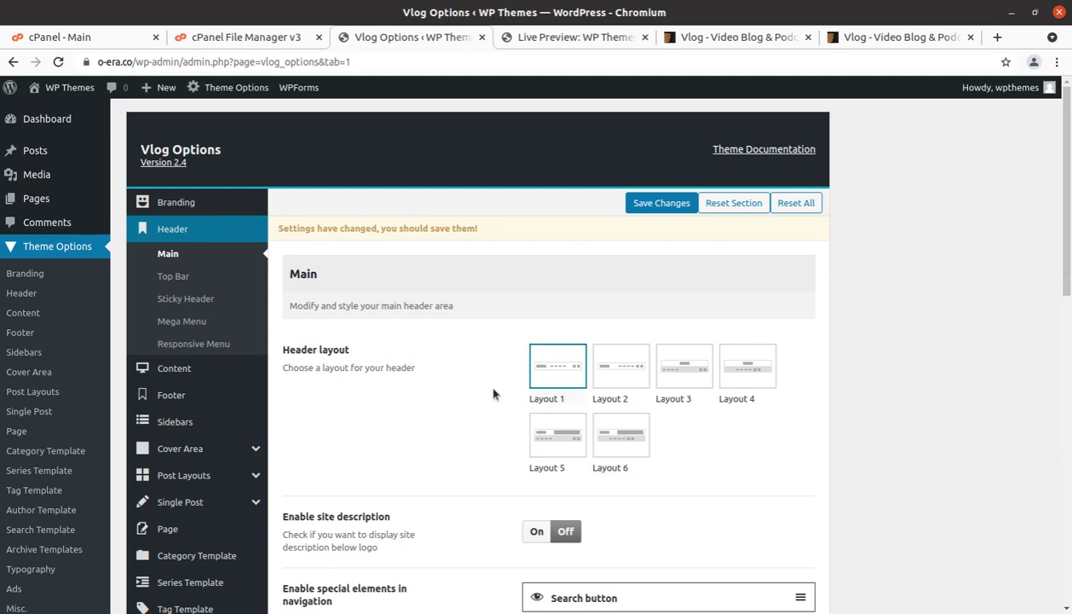
- Examine the main header's site description, navigation elements, height, background and shadow settings, and open and close the accent color picker
scroll(460, 383, "down", 3)
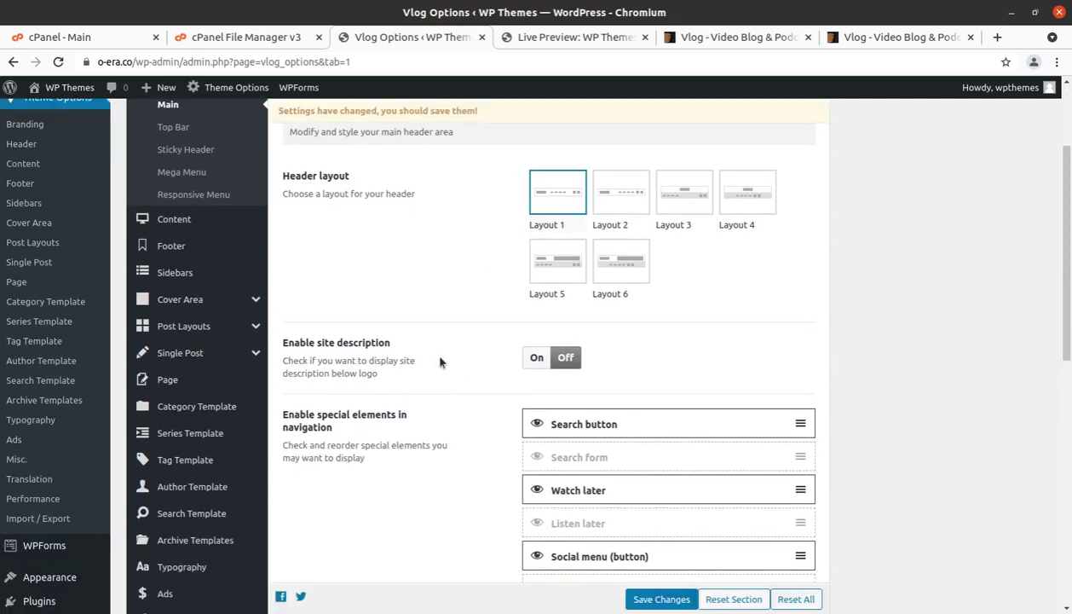
scroll(638, 364, "down", 2)
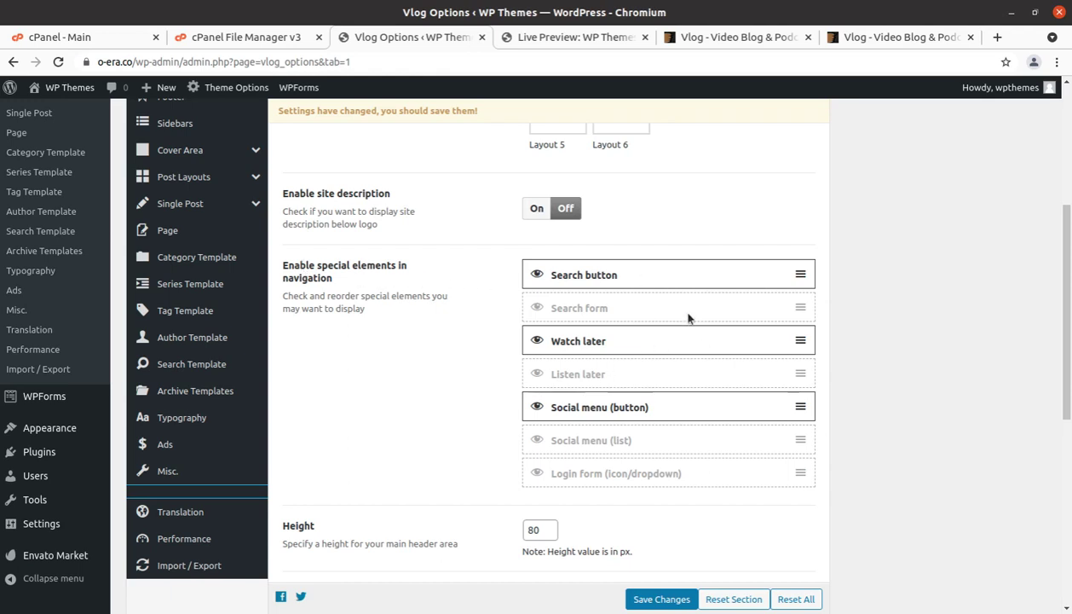
scroll(599, 436, "down", 2)
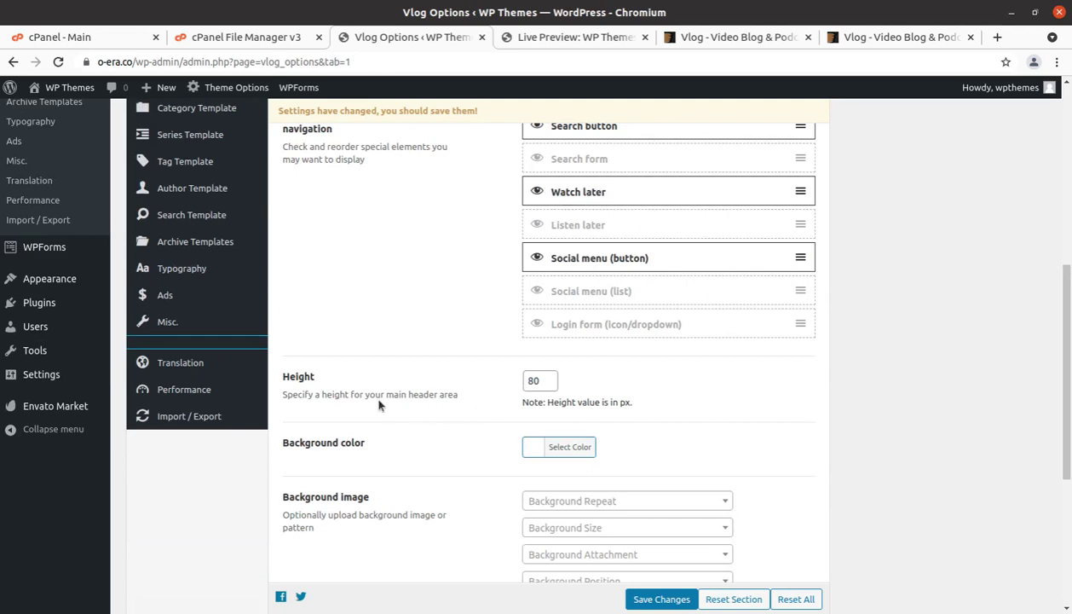
scroll(375, 399, "down", 2)
scroll(402, 369, "down", 2)
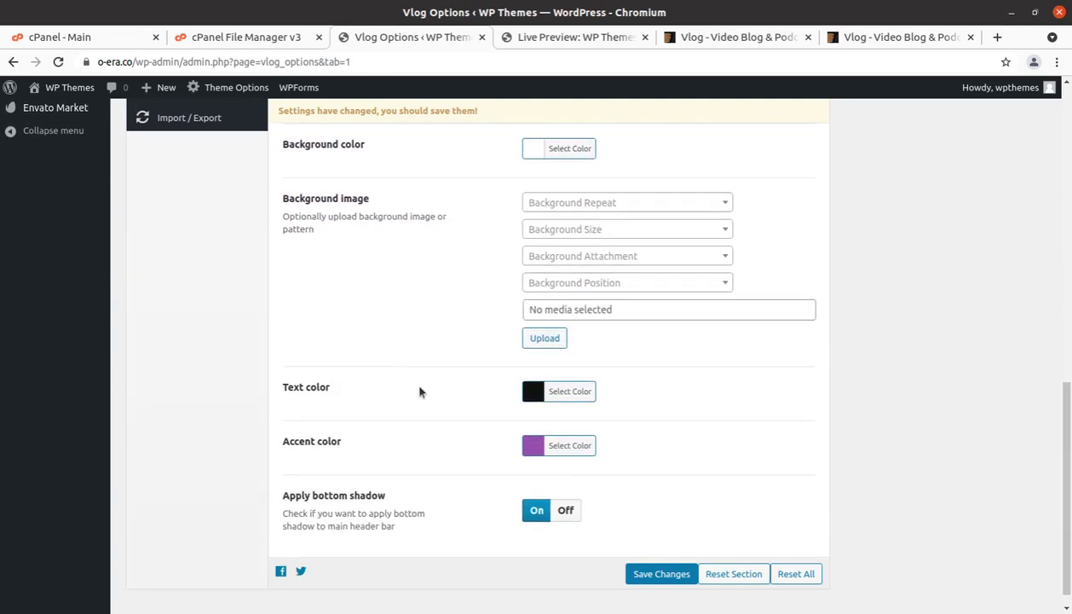
left_click(558, 446)
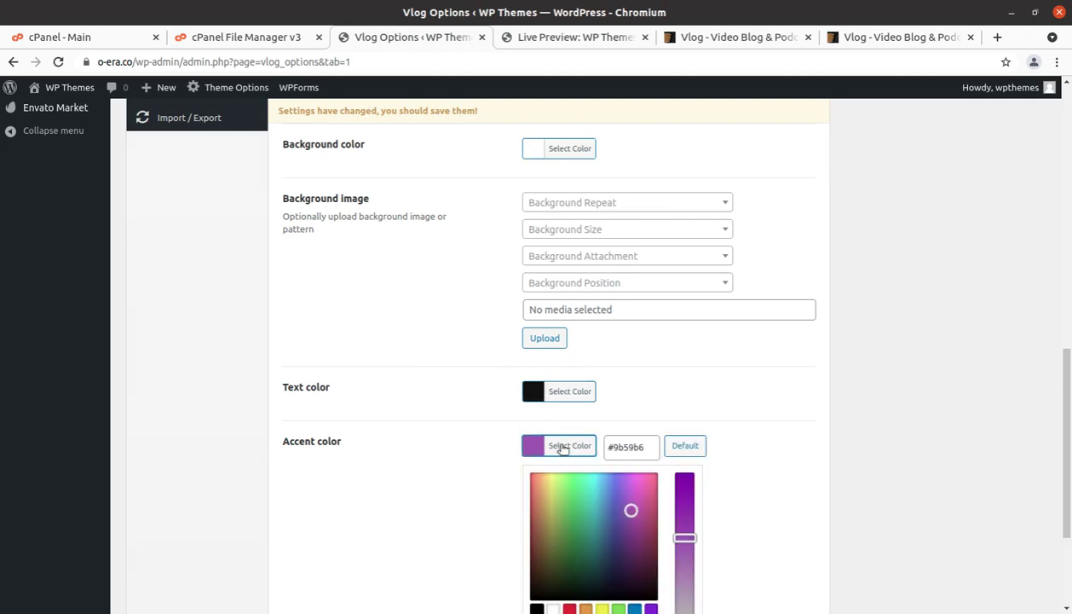
left_click(764, 412)
scroll(452, 433, "down", 1)
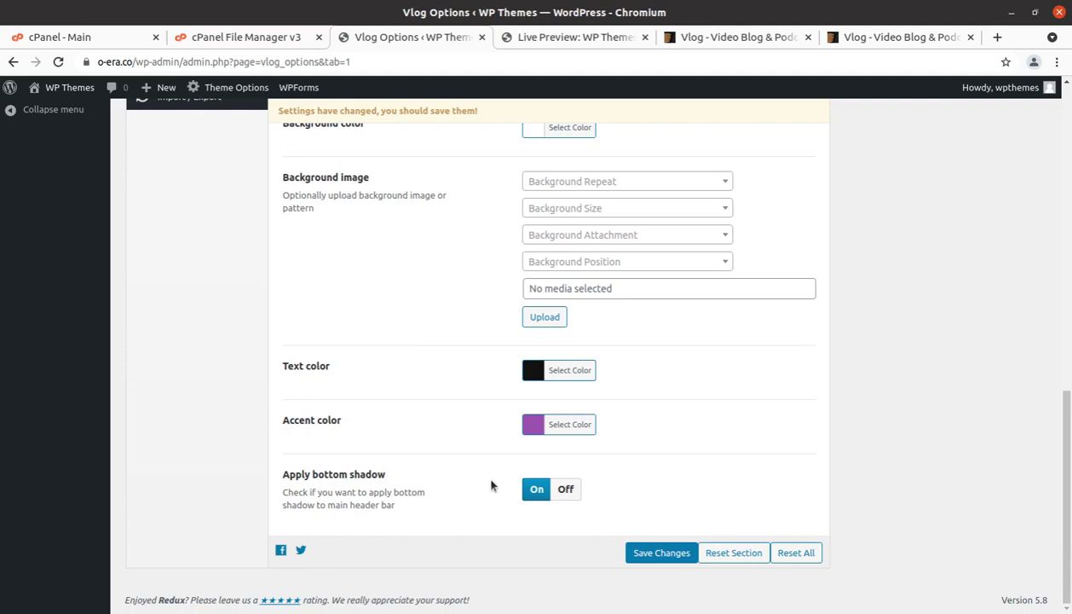
- Look through the Top Bar, Sticky Header, Mega Menu and Responsive Menu settings of the Header section
scroll(468, 470, "up", 8)
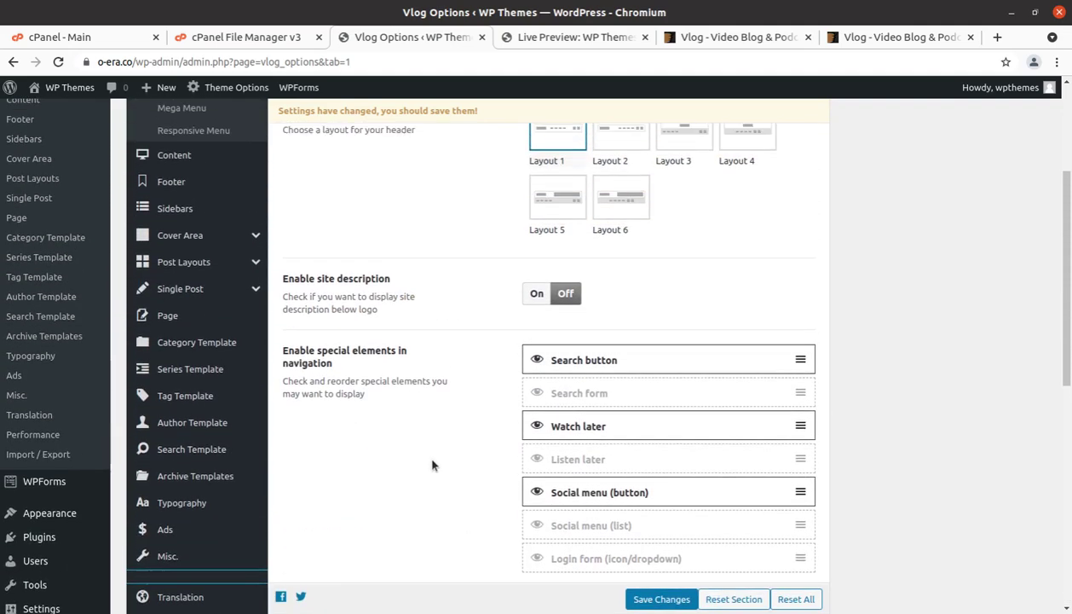
scroll(396, 459, "up", 3)
left_click(174, 218)
left_click(182, 240)
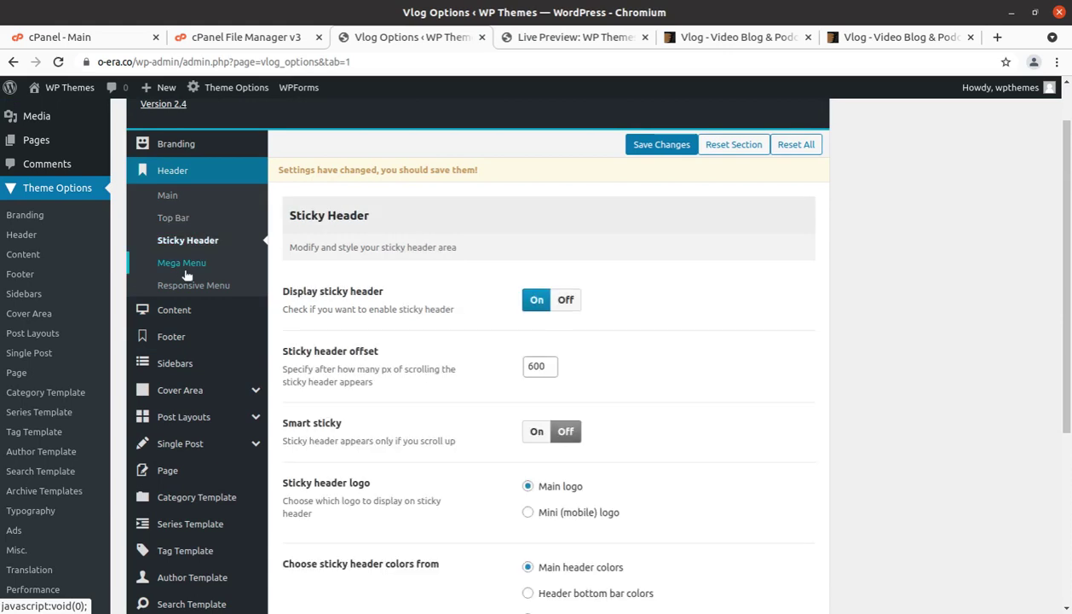
left_click(180, 266)
left_click(183, 287)
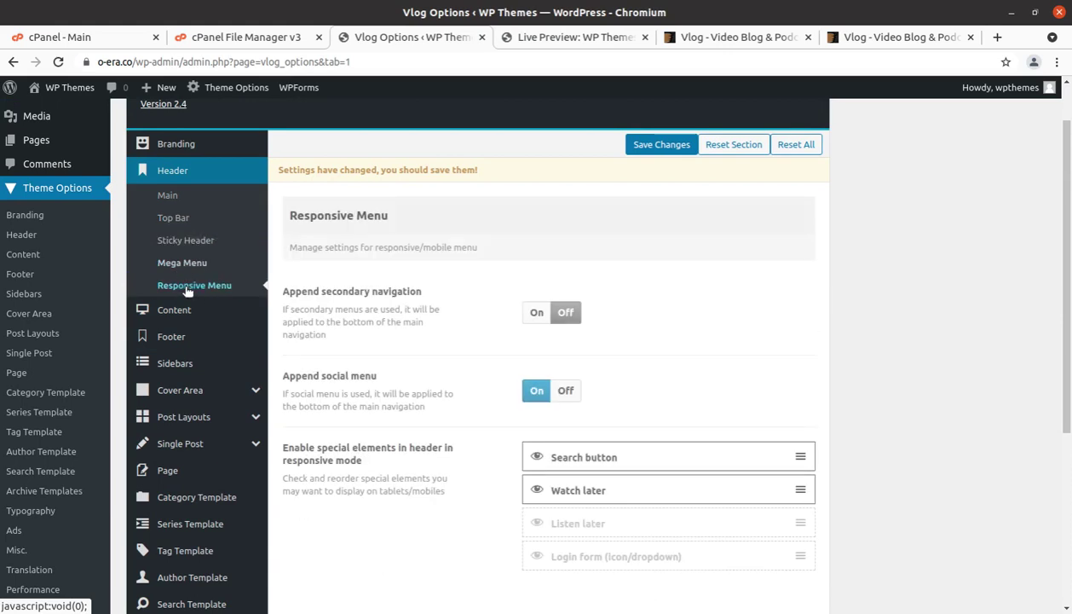
- Open the Content settings and examine the content layout choices and the background, title, text, accent, meta and highlight colors
scroll(696, 313, "down", 2)
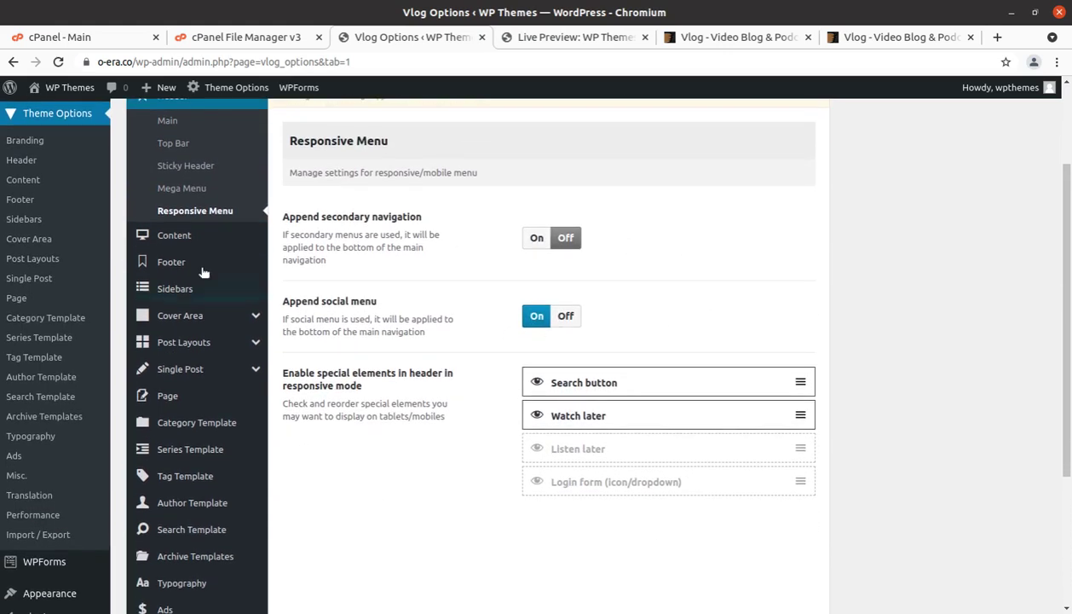
left_click(182, 246)
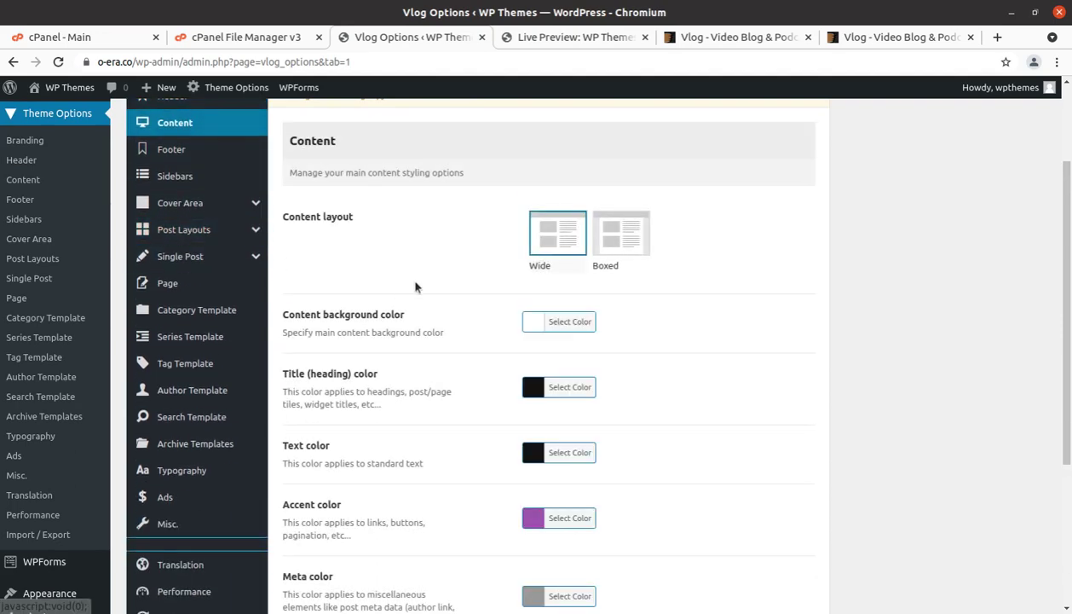
scroll(443, 238, "down", 5)
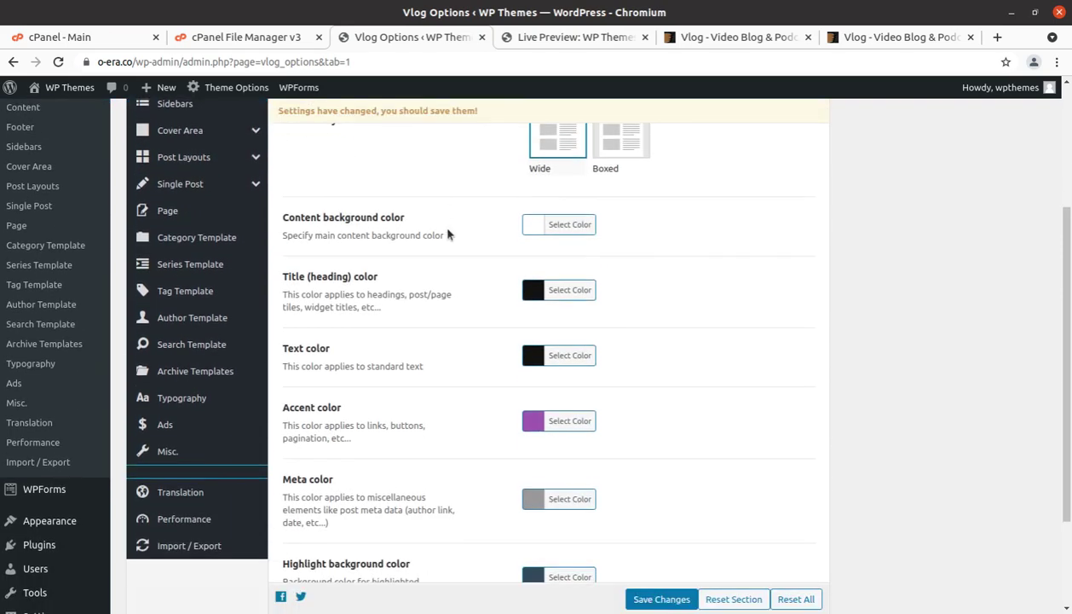
scroll(425, 341, "up", 3)
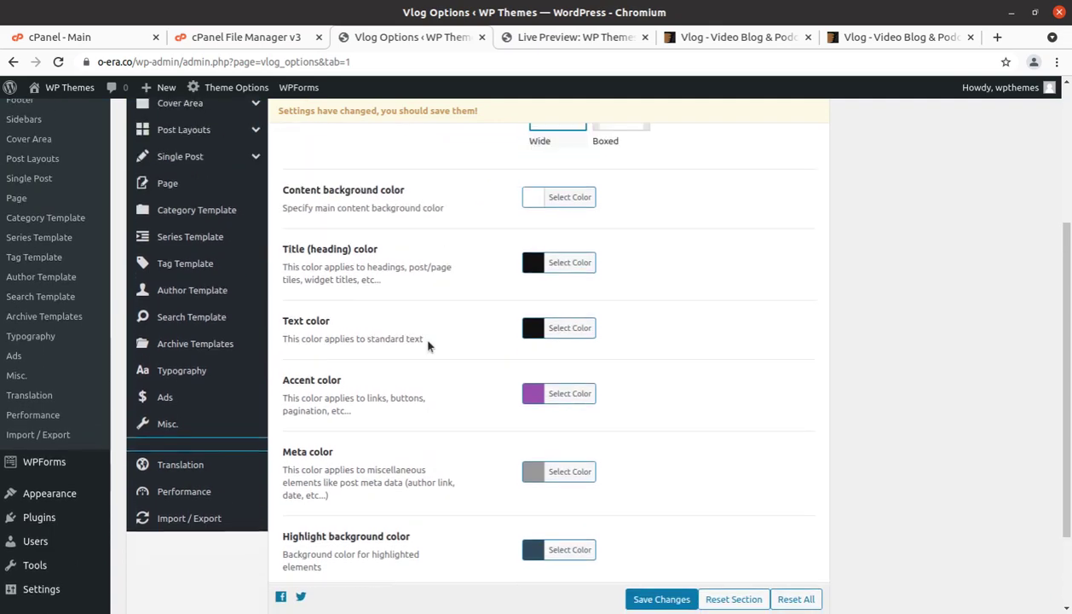
scroll(443, 396, "down", 3)
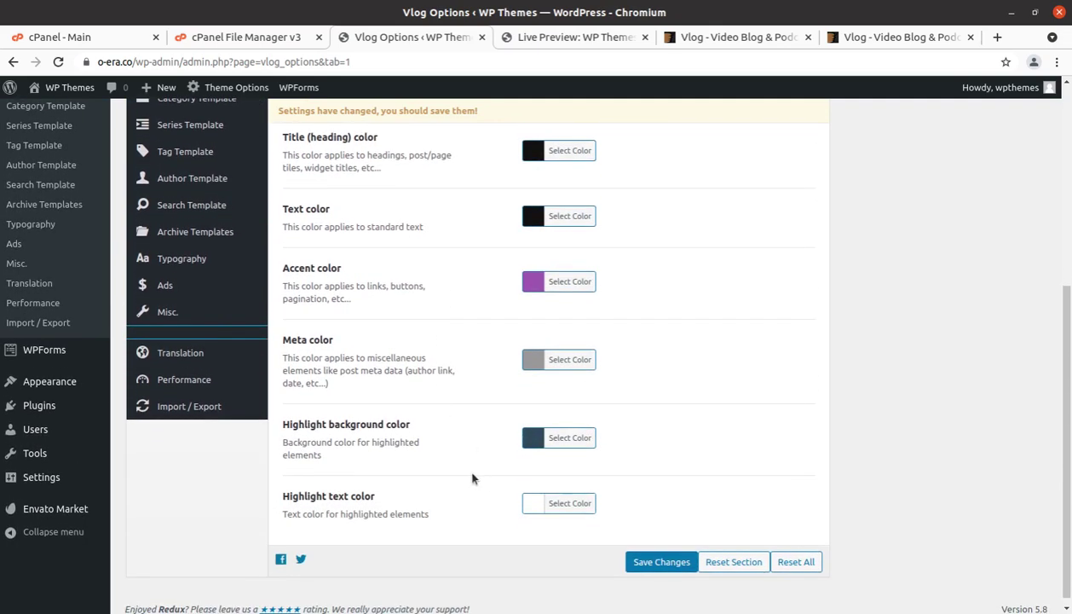
scroll(472, 478, "down", 1)
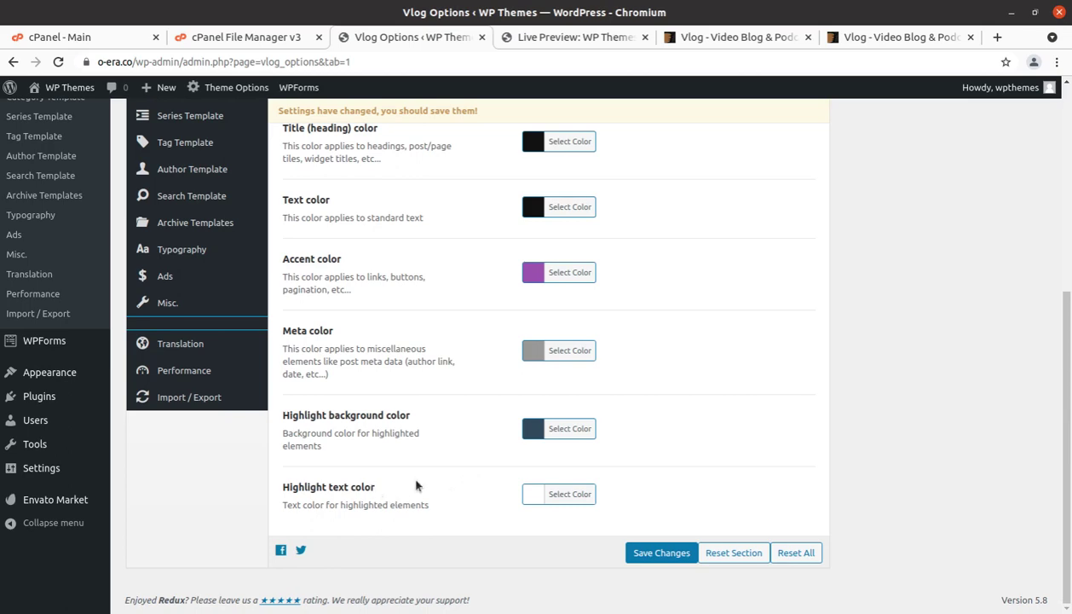
- Open the Footer settings and examine the colors, widgetized area, footer columns, bottom bar and copyright text
scroll(416, 486, "up", 5)
scroll(364, 352, "up", 3)
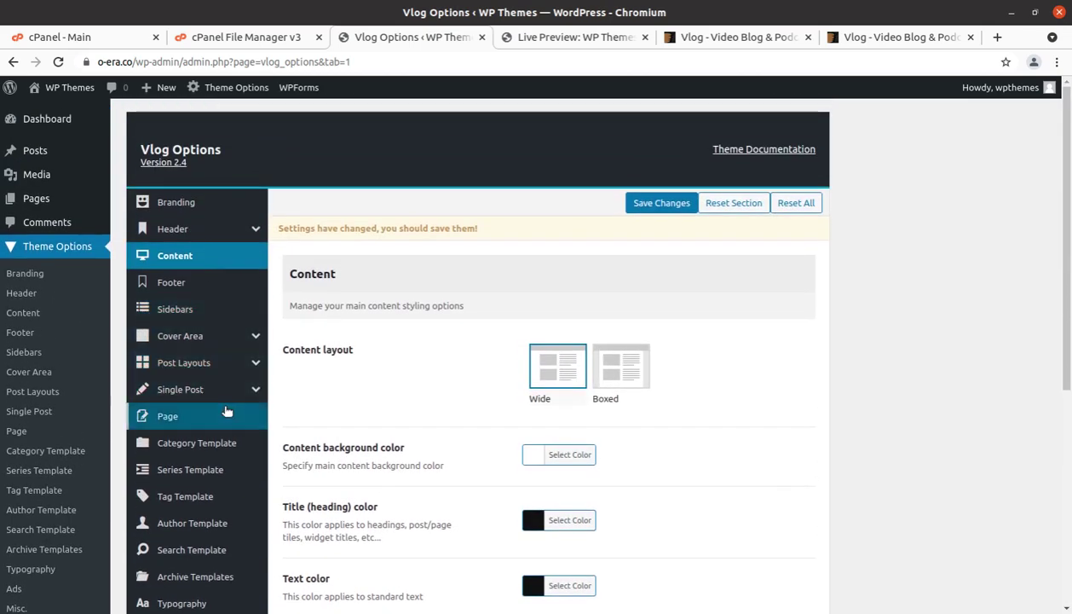
left_click(171, 282)
scroll(460, 329, "down", 1)
scroll(461, 329, "down", 4)
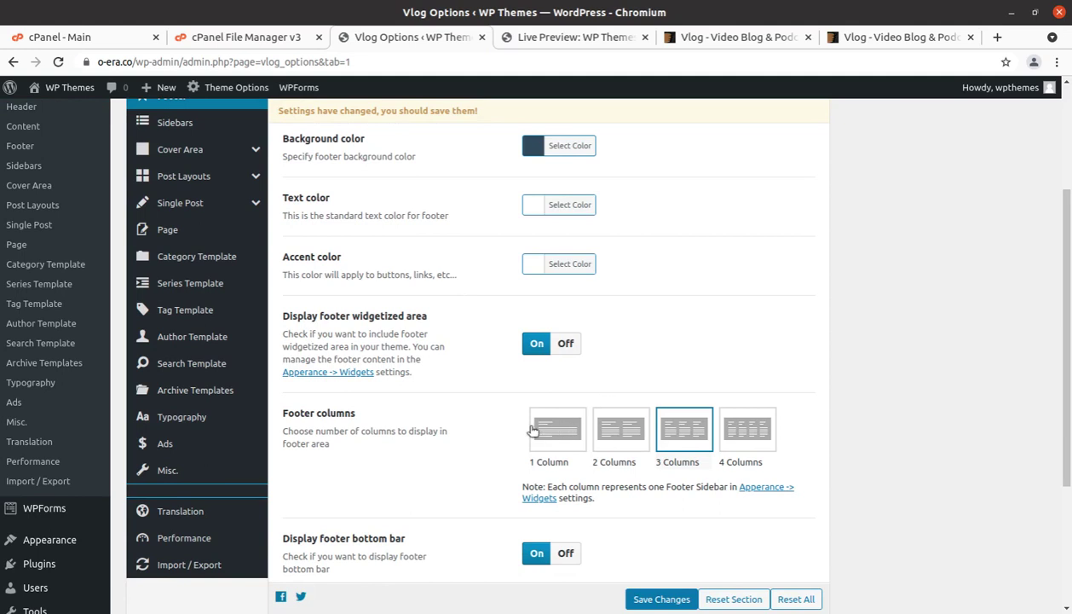
scroll(699, 423, "down", 1)
scroll(703, 427, "down", 4)
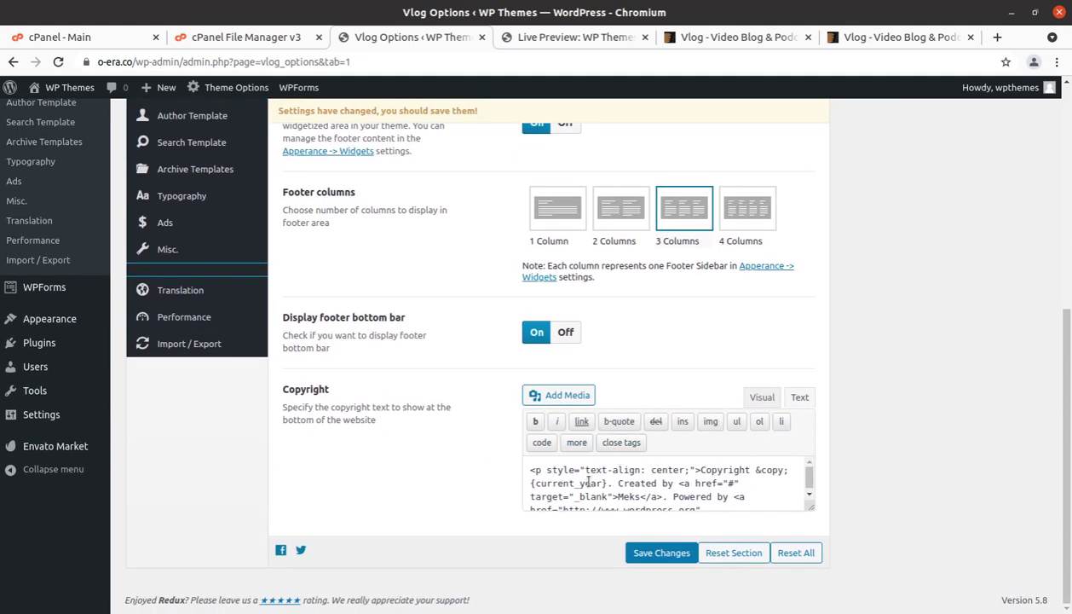
- Look over the Sidebars list, and open the general Cover Area settings to examine height, image format, width, autoplay and shadow gradients
scroll(541, 430, "up", 8)
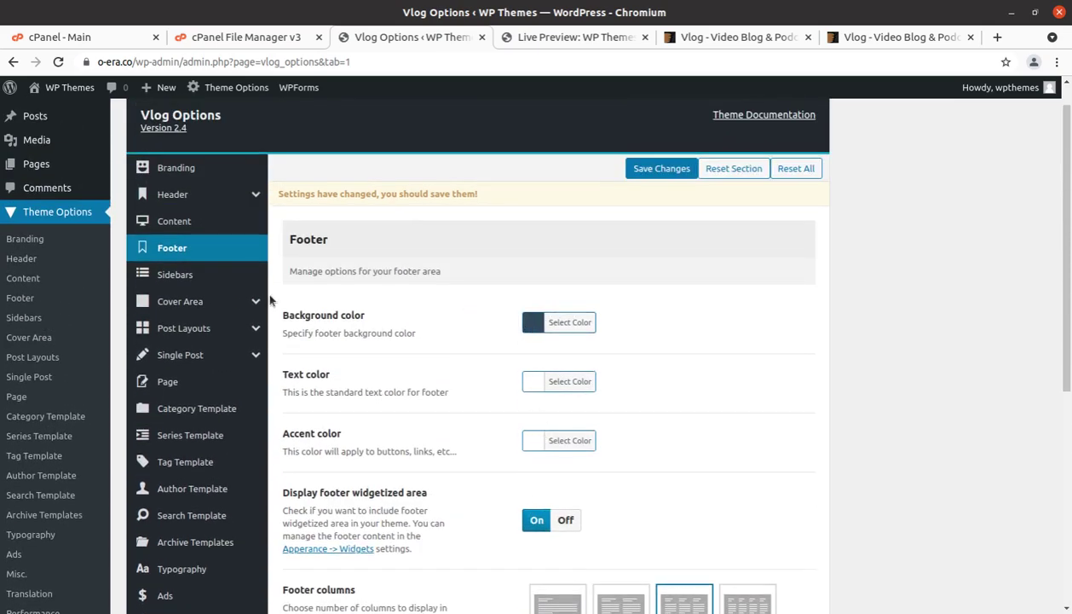
left_click(180, 281)
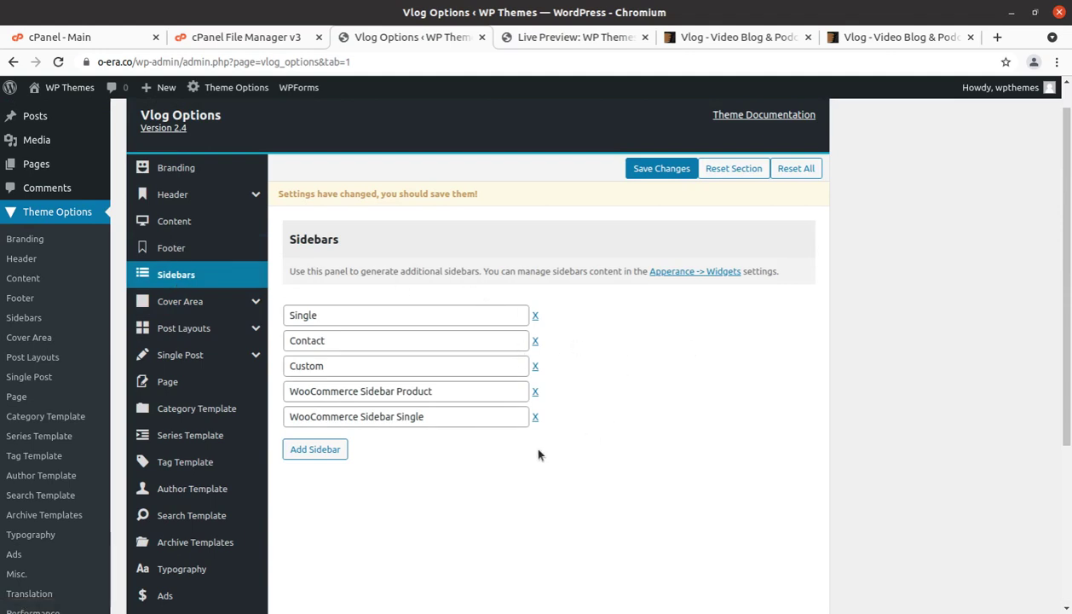
left_click(189, 305)
scroll(632, 347, "down", 2)
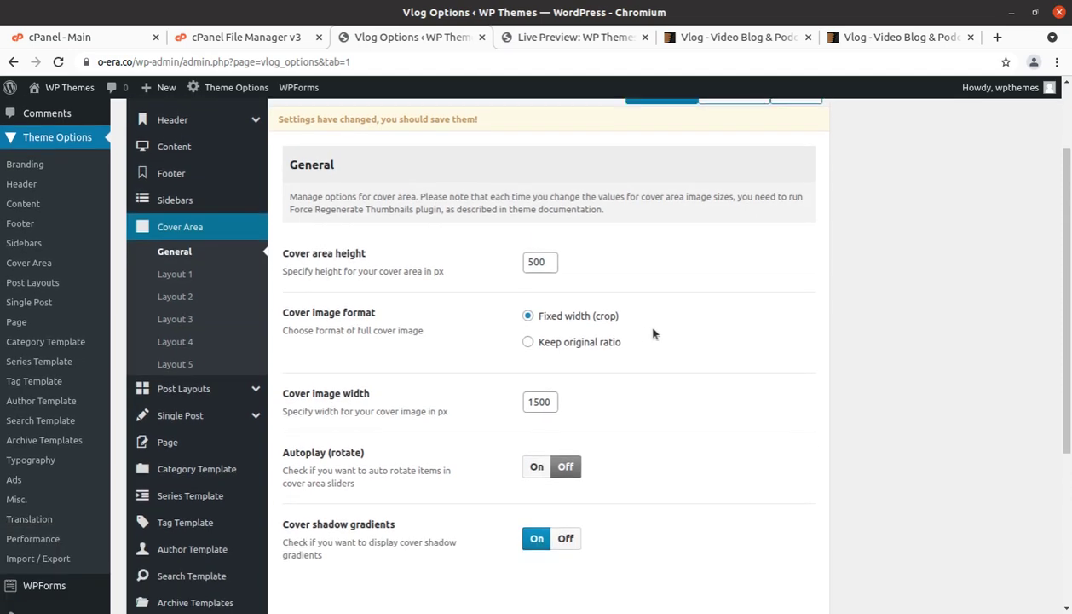
scroll(652, 333, "down", 3)
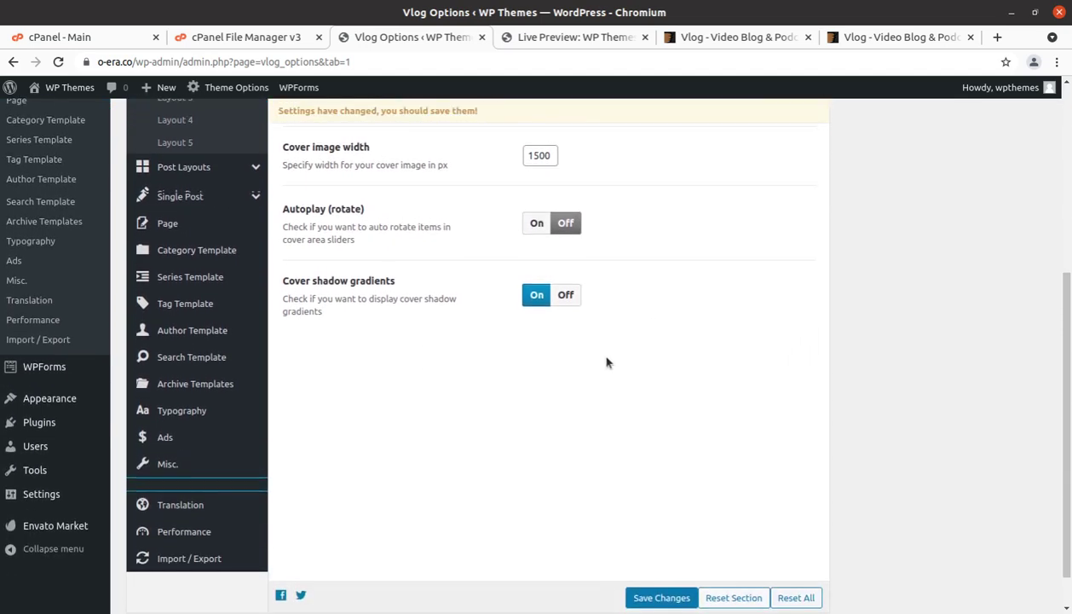
scroll(601, 354, "up", 3)
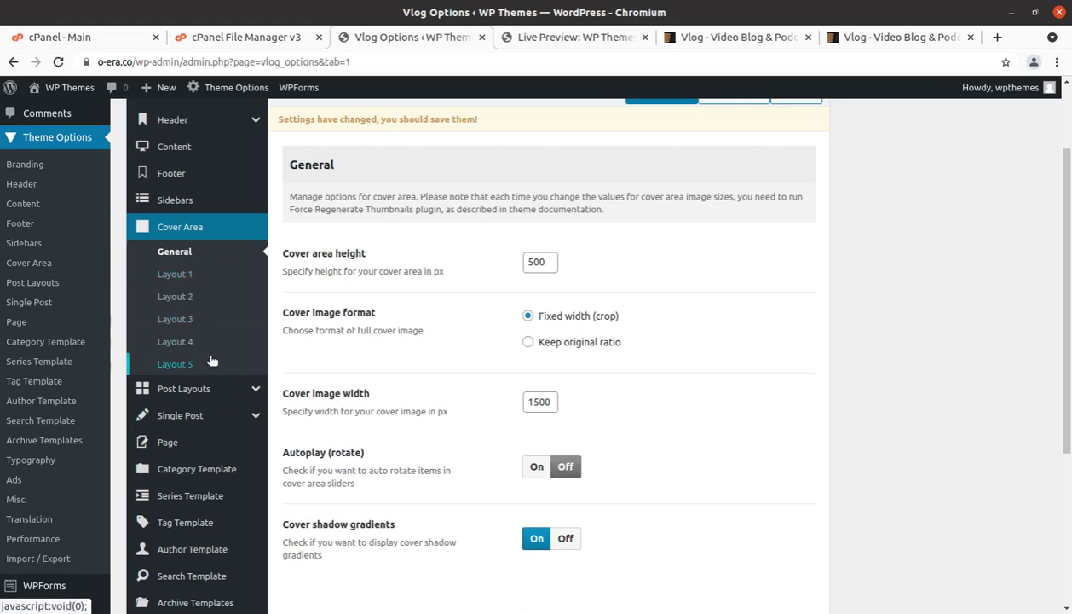
- Open the Post Layouts settings and look over the category, serie, meta data and content options of Layout A
scroll(223, 354, "down", 2)
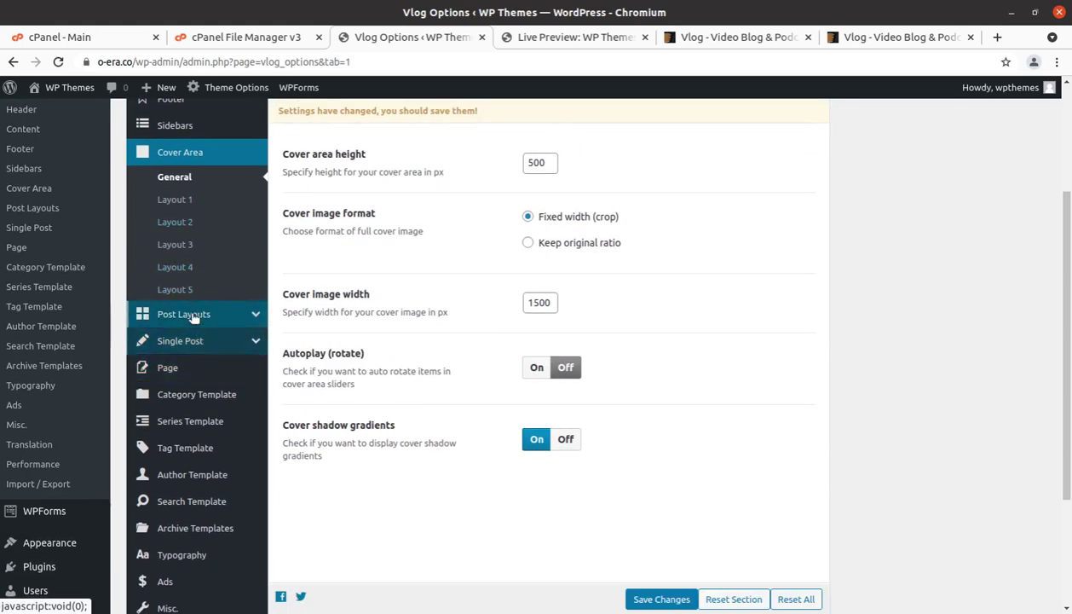
left_click(196, 316)
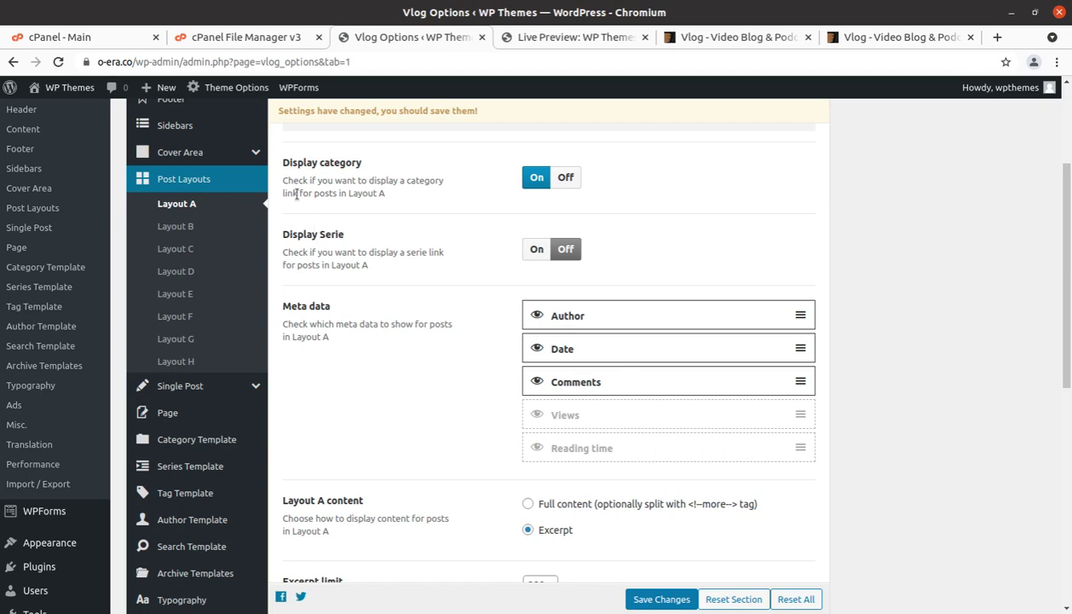
scroll(263, 413, "down", 1)
- Open the general Single Post settings and examine the default layout, sidebar, category link and meta data options
left_click(208, 313)
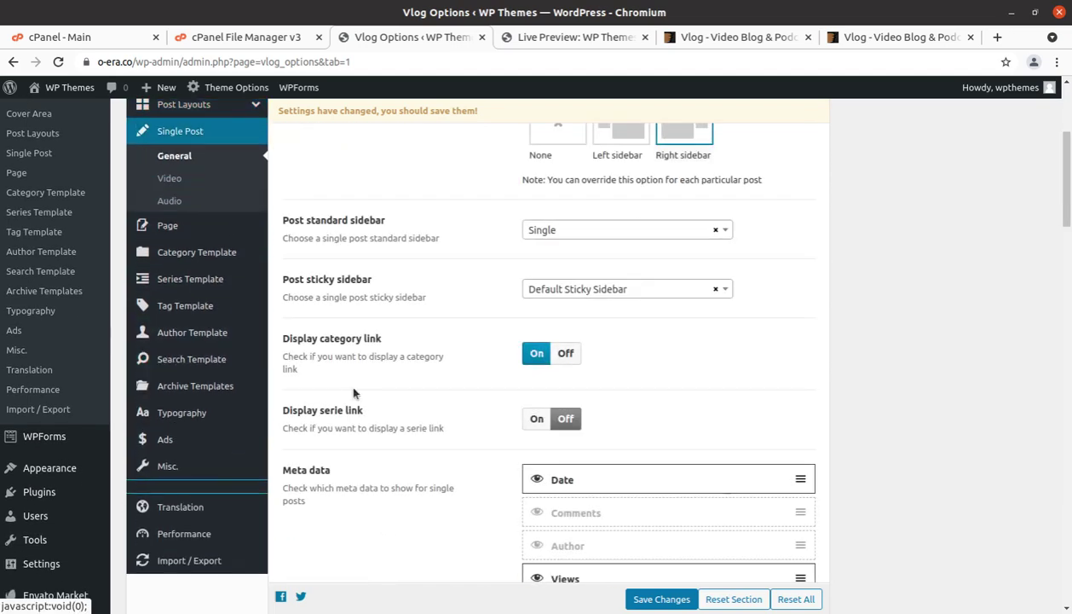
scroll(418, 377, "up", 2)
scroll(417, 377, "up", 2)
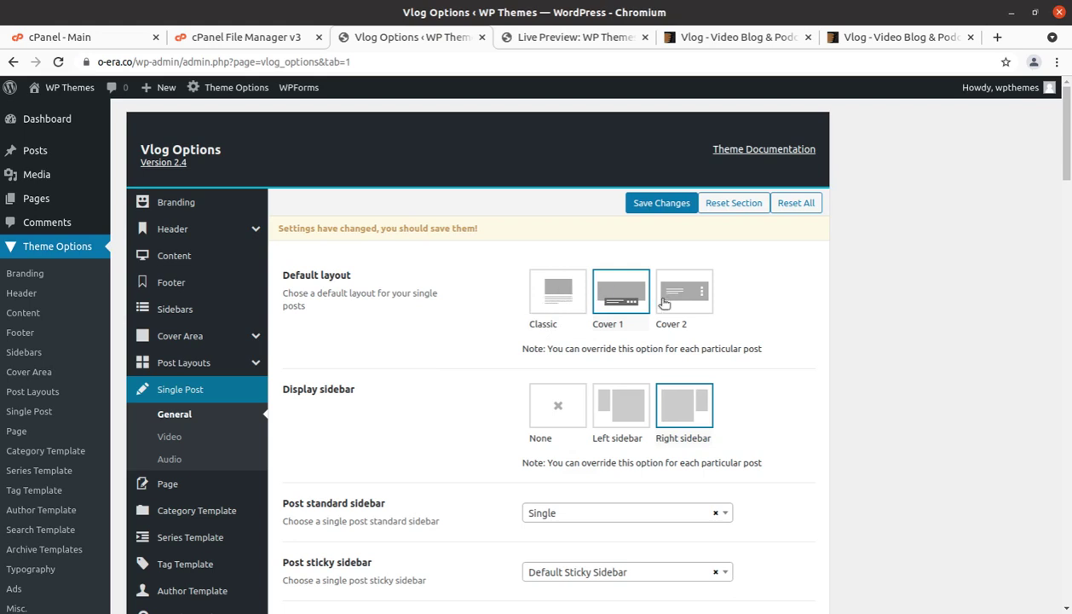
scroll(667, 366, "down", 1)
scroll(666, 366, "down", 1)
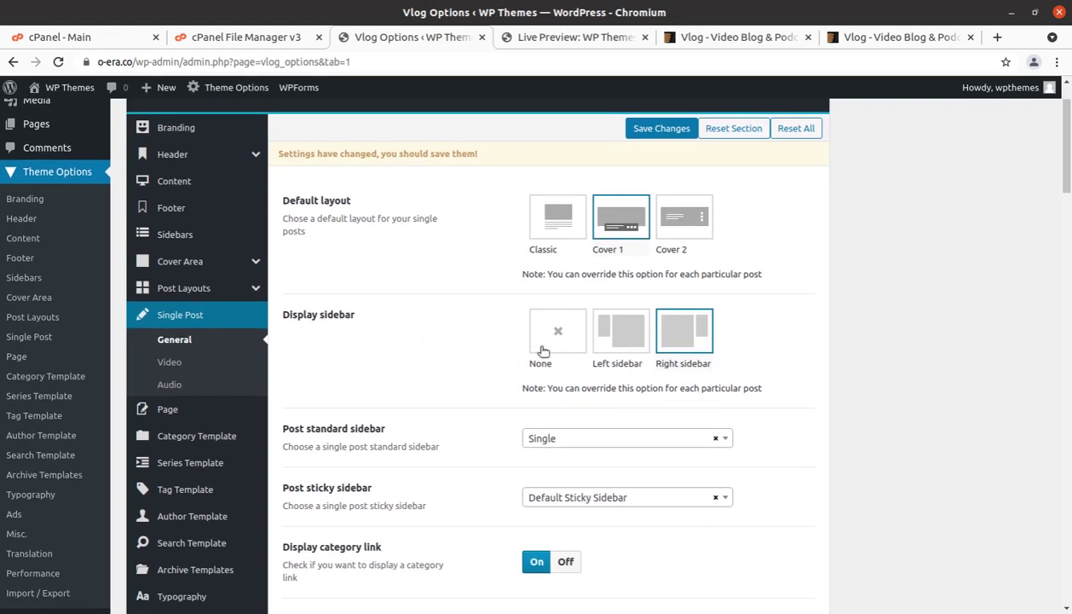
- Examine the general Single Post options for sidebars, category and serie links, meta data, actions, share buttons, tags, prev/next links and author area
scroll(613, 364, "down", 2)
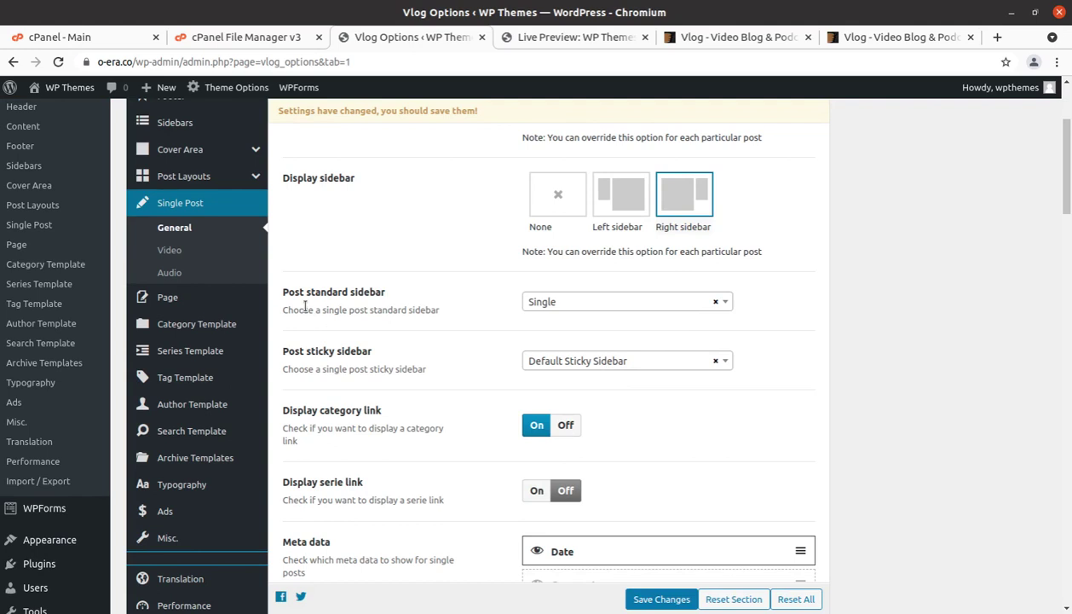
scroll(509, 400, "down", 2)
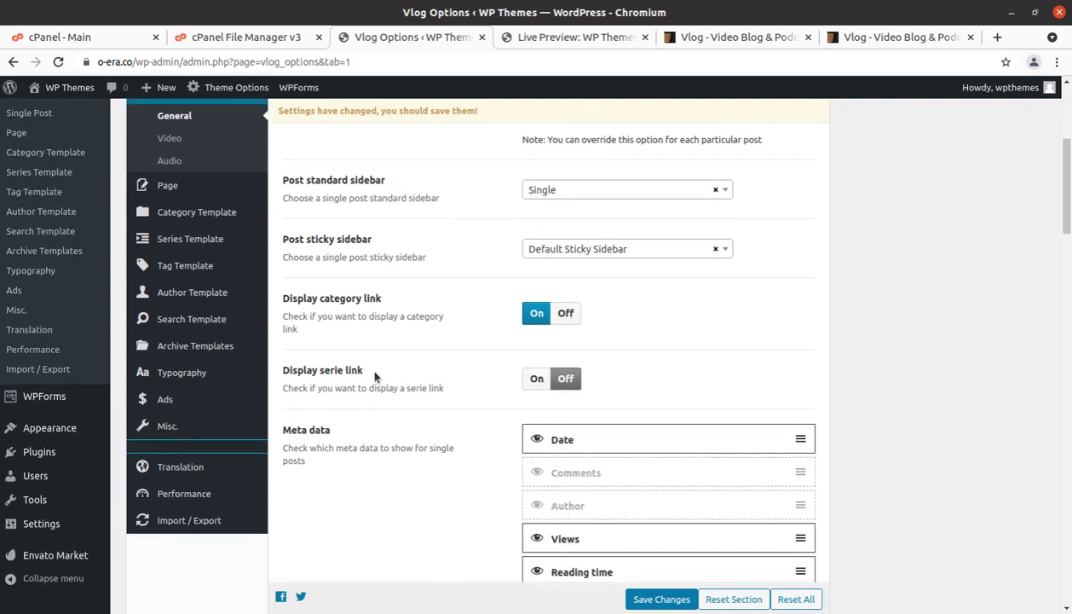
scroll(436, 351, "down", 2)
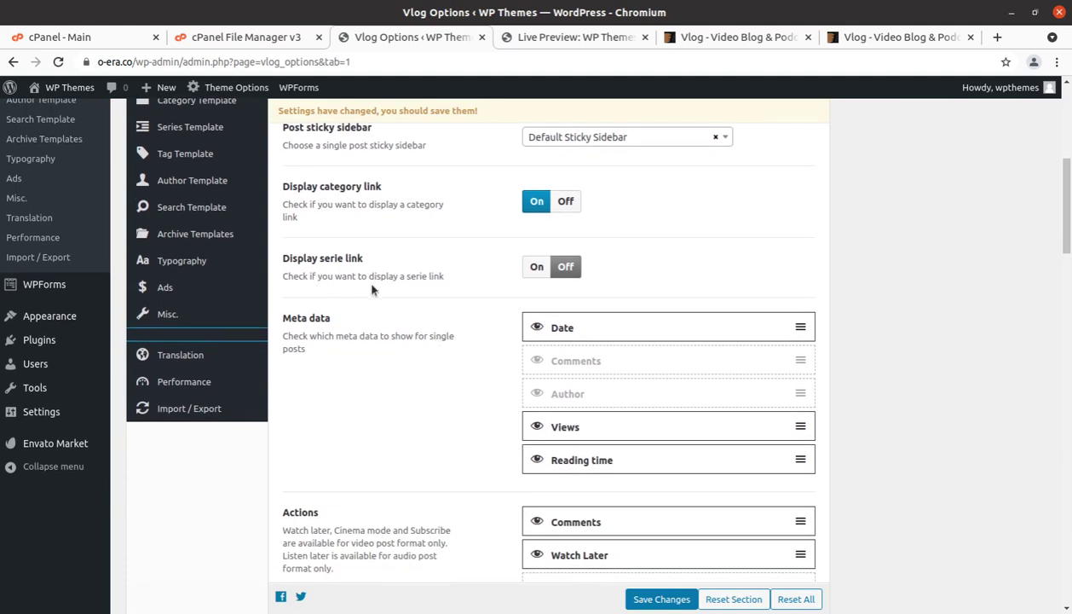
scroll(434, 336, "down", 5)
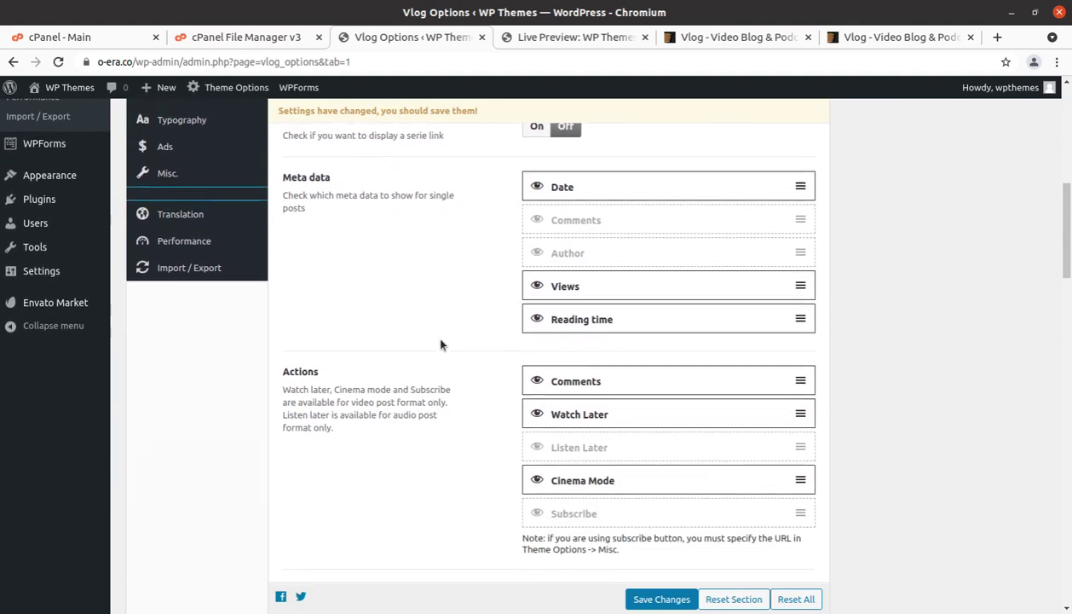
scroll(443, 355, "down", 4)
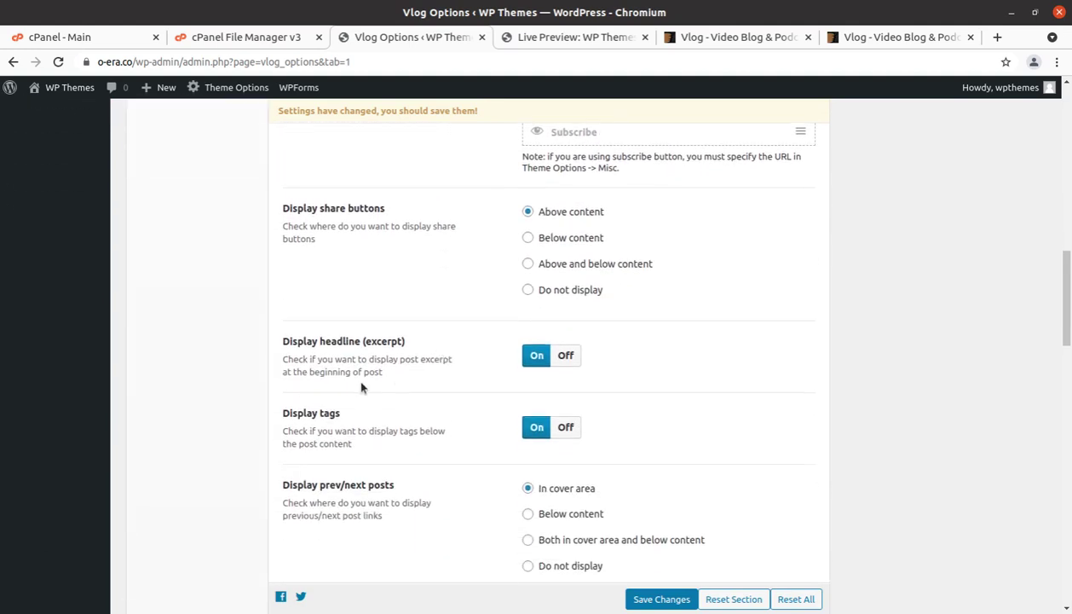
scroll(408, 368, "down", 4)
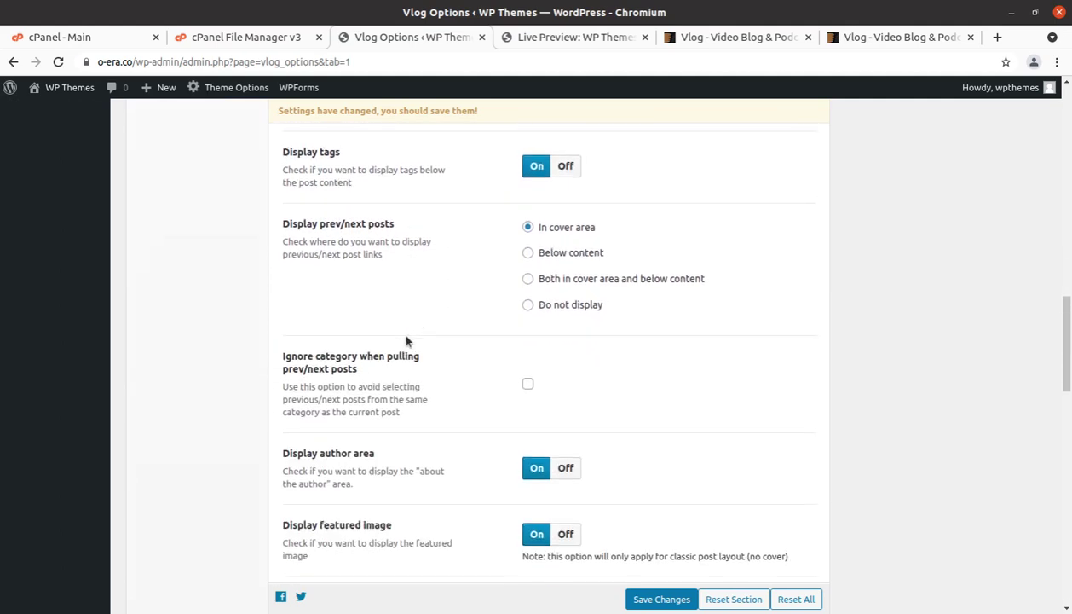
scroll(402, 333, "down", 2)
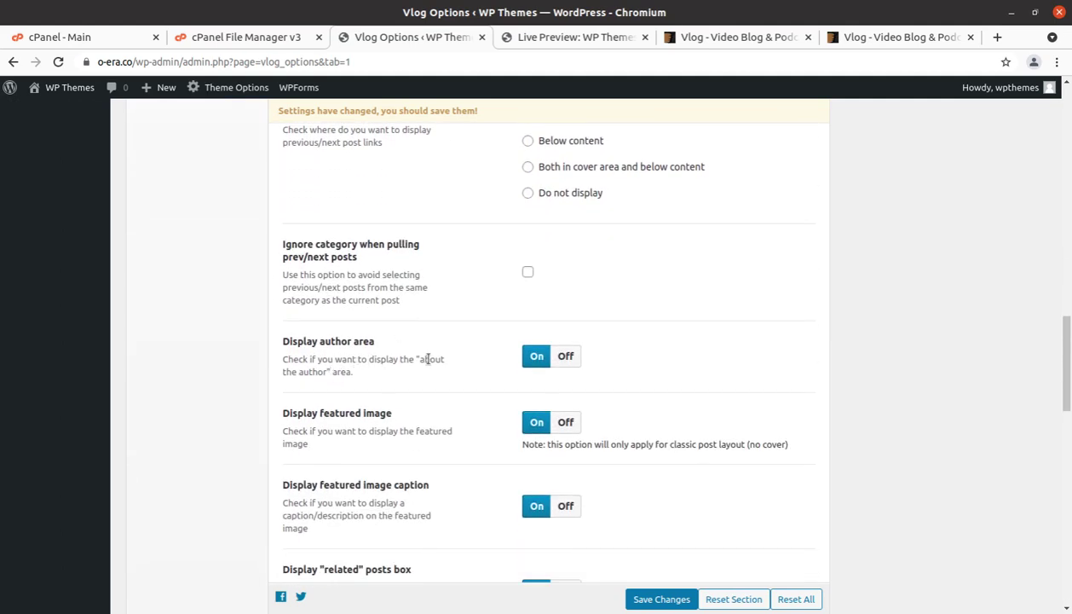
- Review the Single Post related posts options, including layout, number limit, selection source, ordering and age limit
scroll(426, 359, "down", 6)
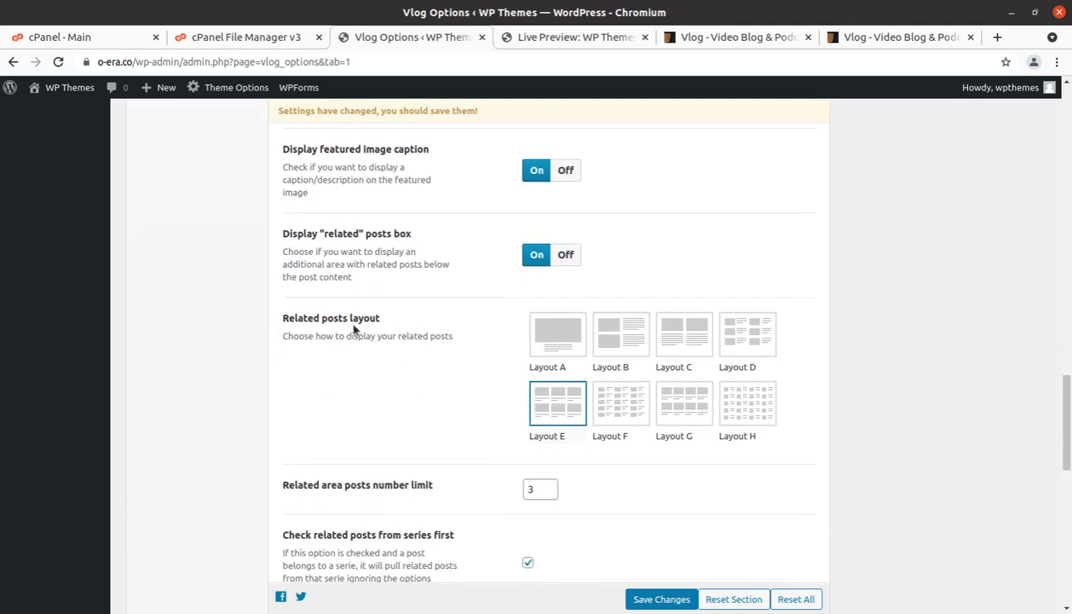
scroll(733, 341, "down", 1)
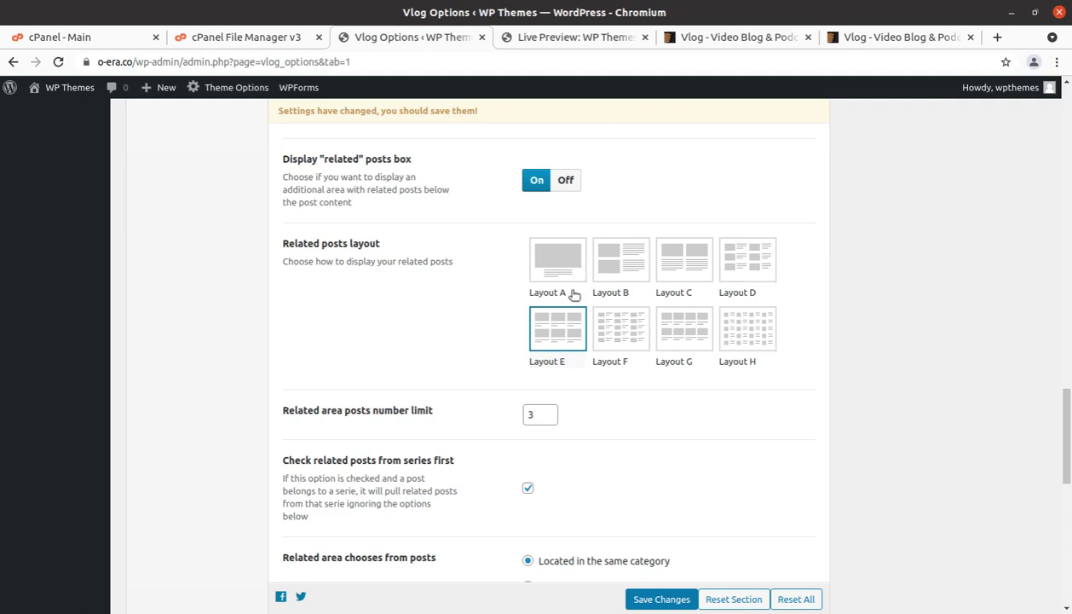
scroll(421, 302, "down", 5)
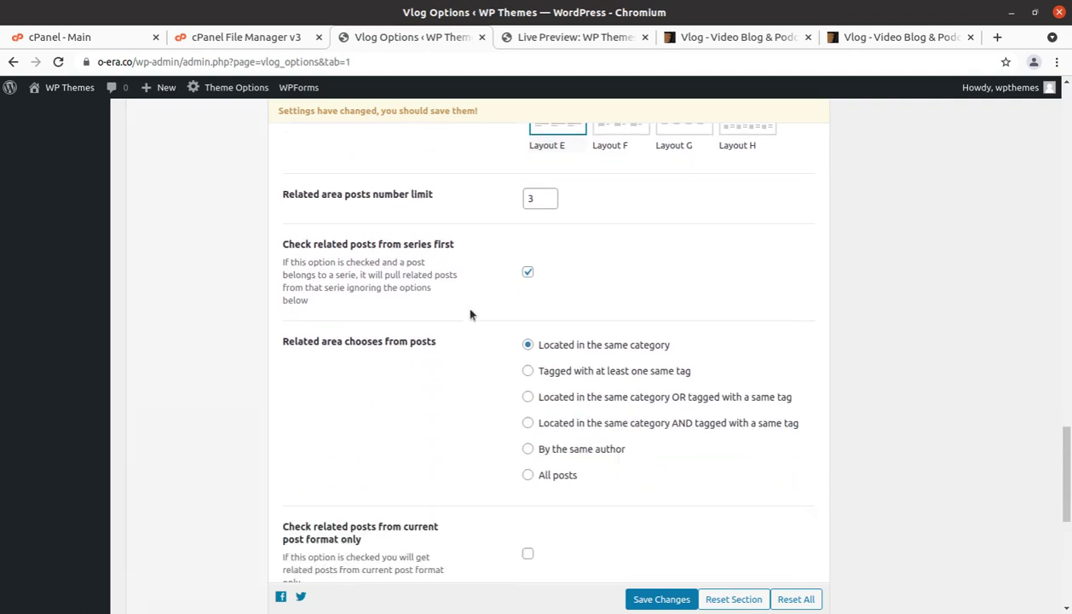
scroll(471, 314, "down", 3)
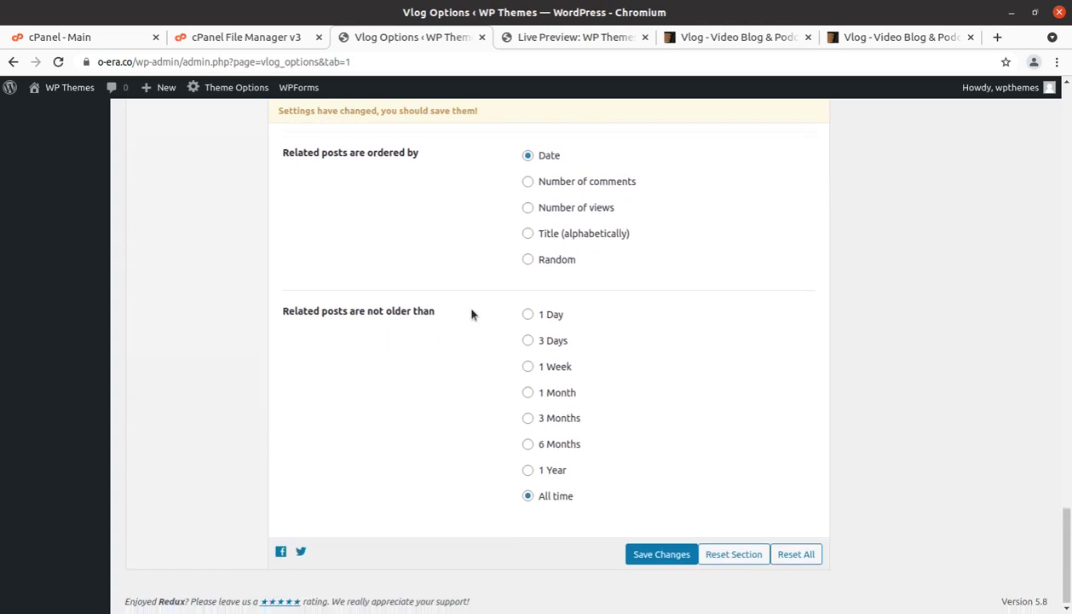
- Open the Single Post Video settings and switch Auto-detect video on and back off while reviewing the options
scroll(471, 312, "up", 15)
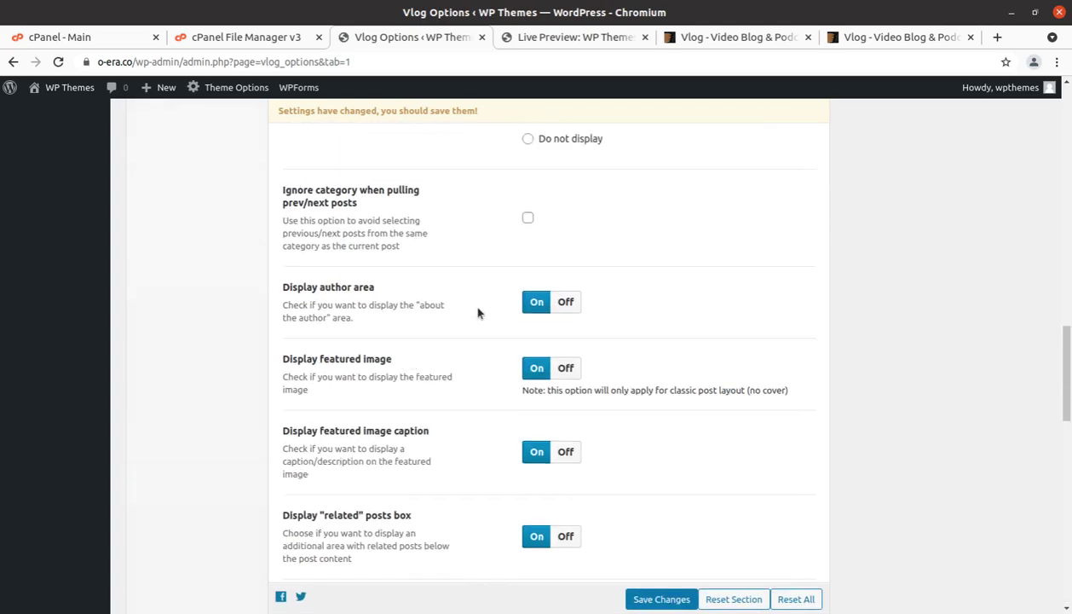
scroll(478, 313, "up", 10)
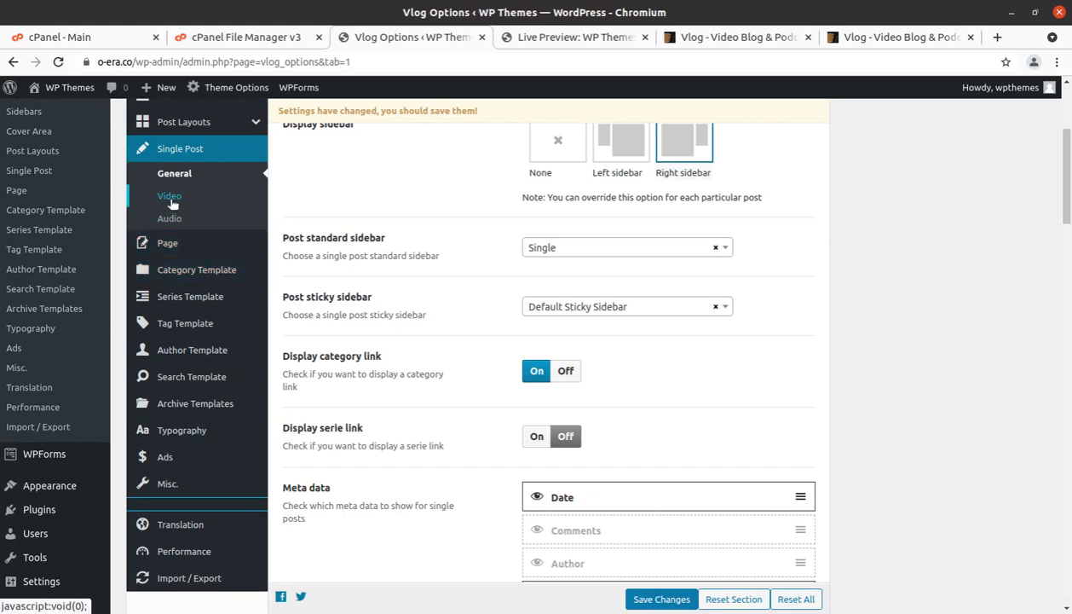
left_click(170, 202)
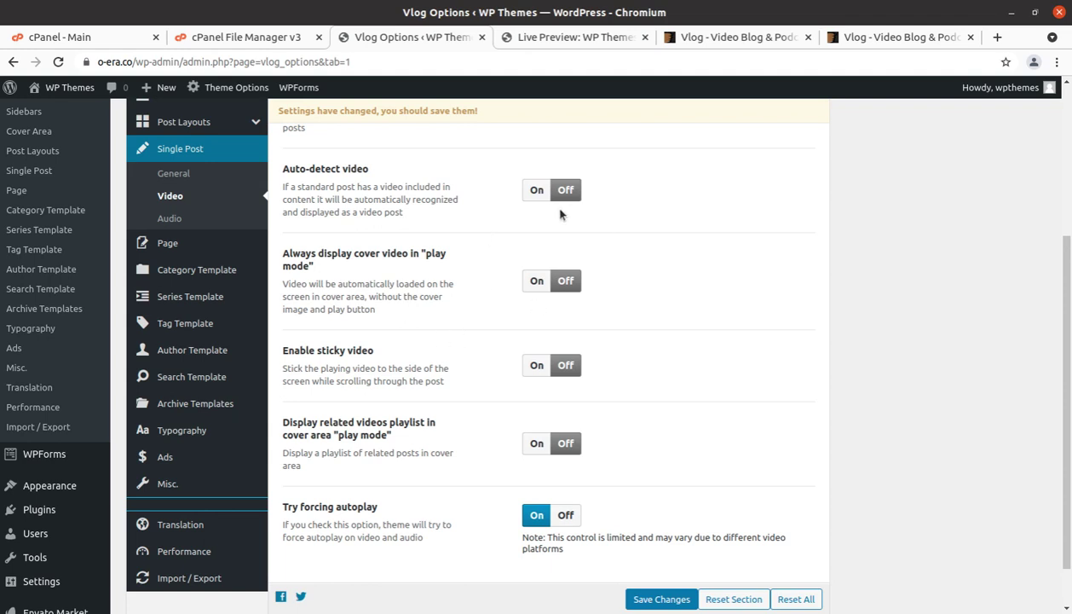
left_click(534, 190)
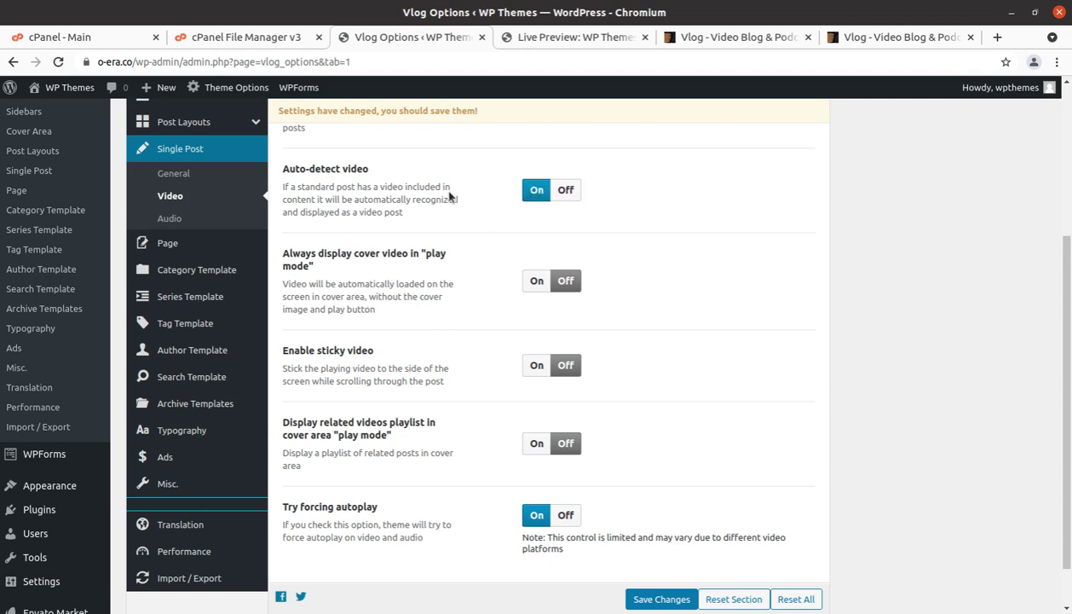
left_click(564, 191)
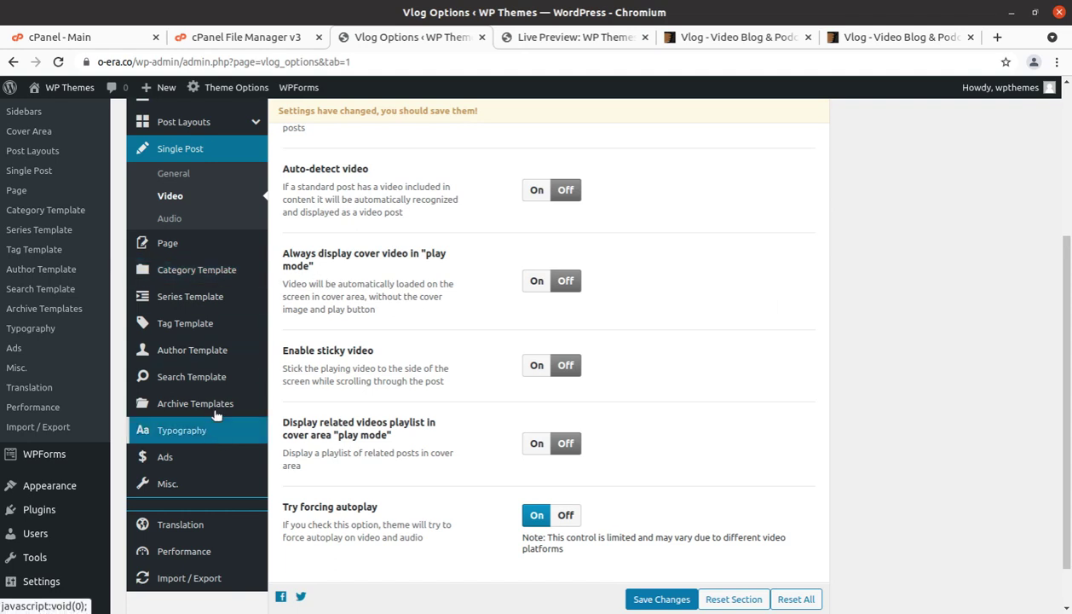
- Open the Single Post Audio settings and look over the auto-detect audio and play mode options
left_click(168, 219)
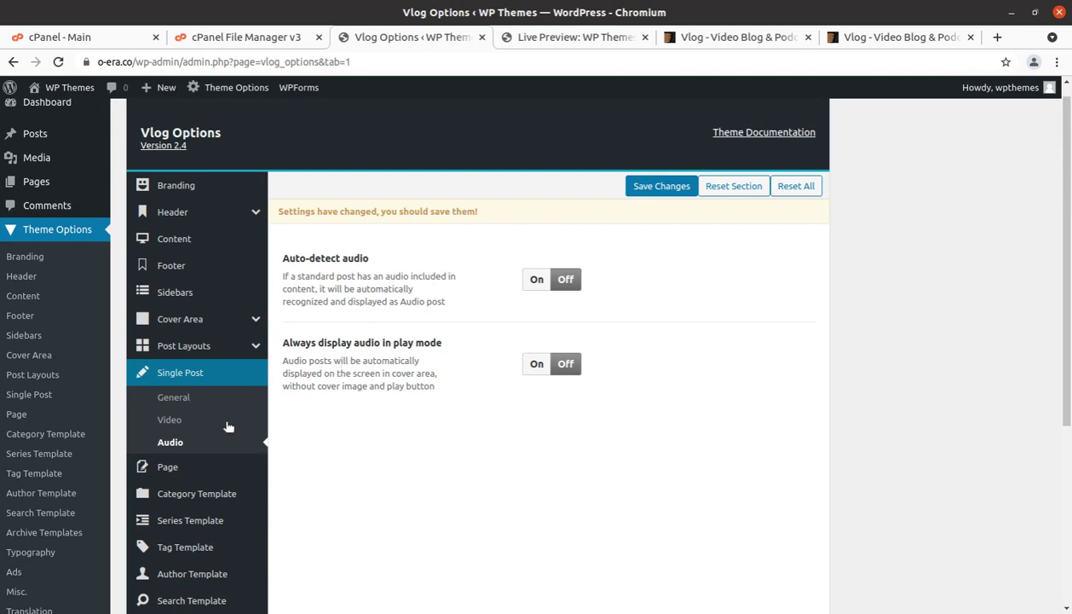
scroll(221, 414, "down", 2)
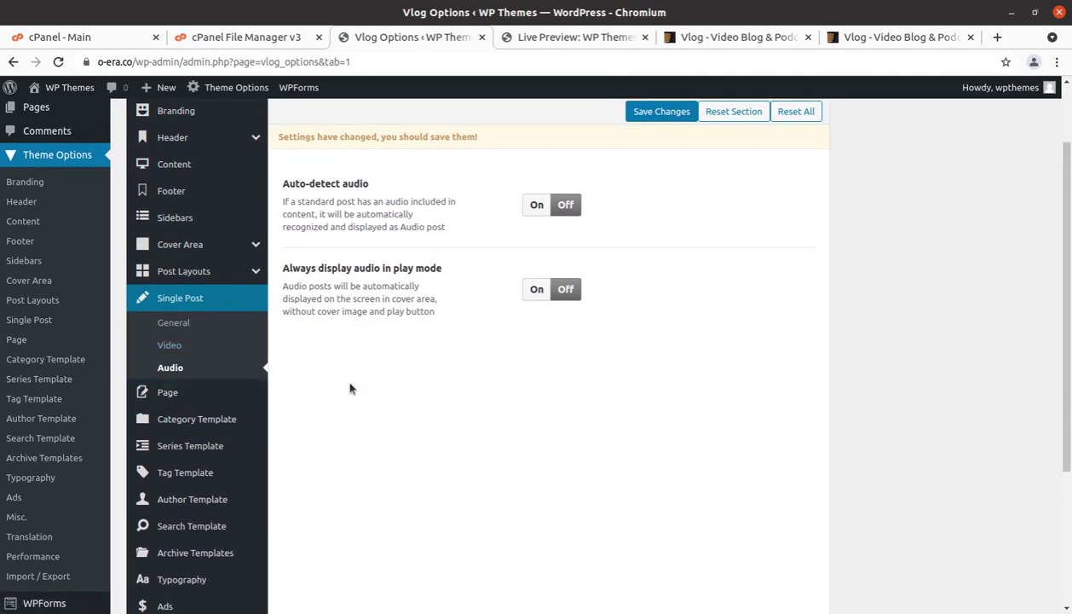
scroll(320, 383, "down", 3)
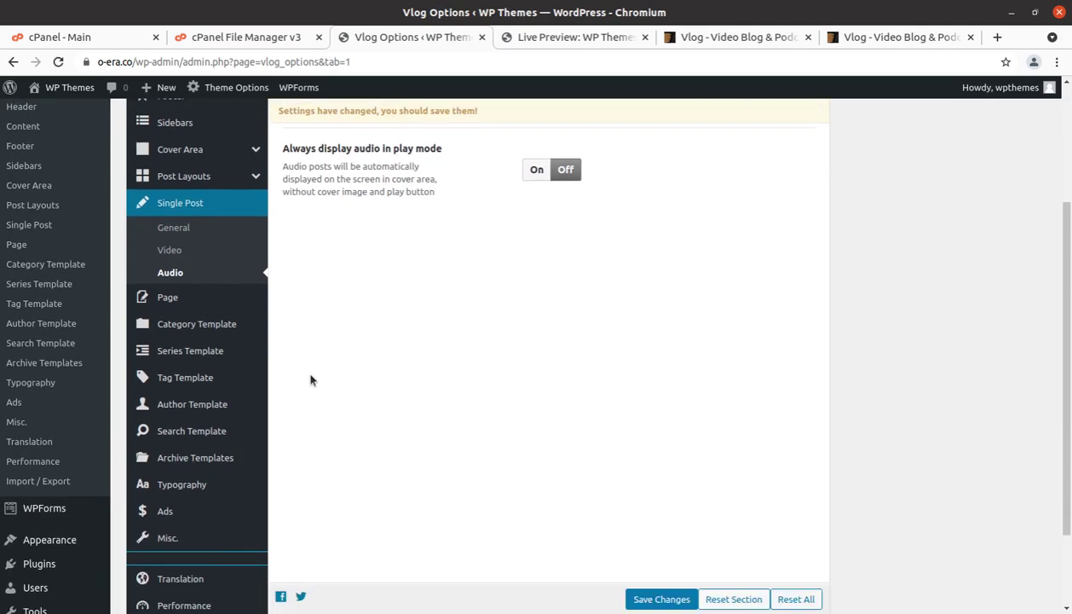
- Open the Page settings and examine the sidebar, featured image, caption and comments options
left_click(145, 281)
scroll(632, 328, "down", 3)
scroll(690, 305, "down", 3)
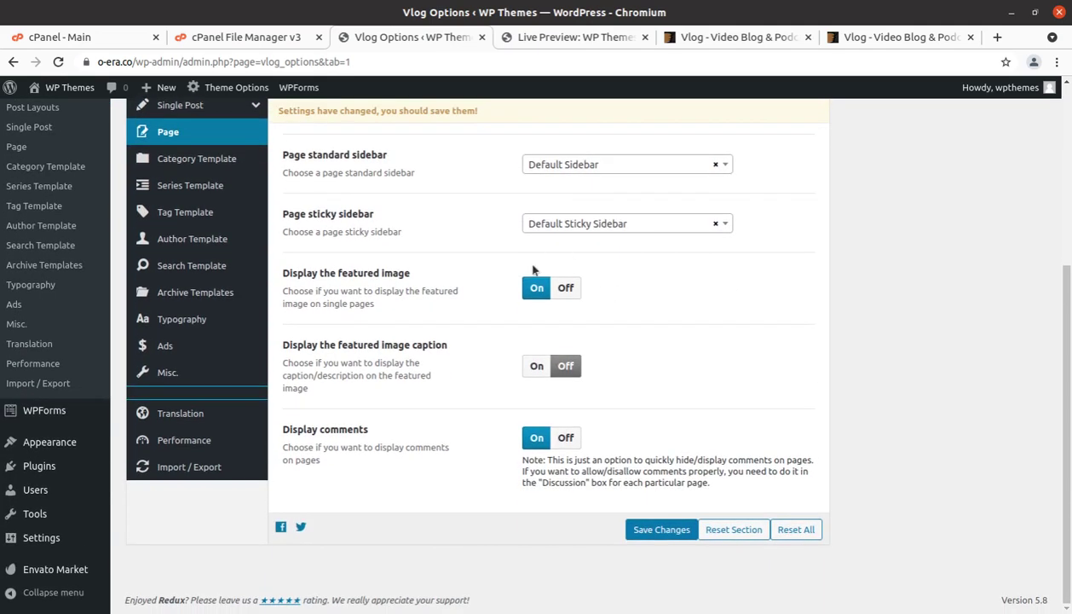
scroll(533, 373, "up", 3)
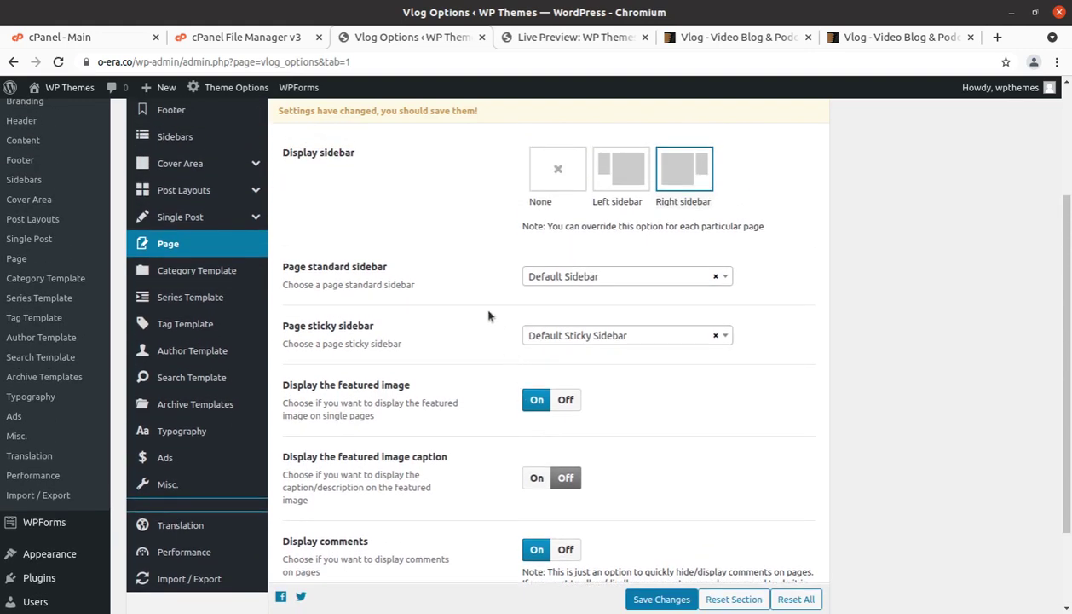
- Open the Category Template settings and examine the cover area, main layout, posts per page, starter layout, sidebar and pagination options
left_click(166, 271)
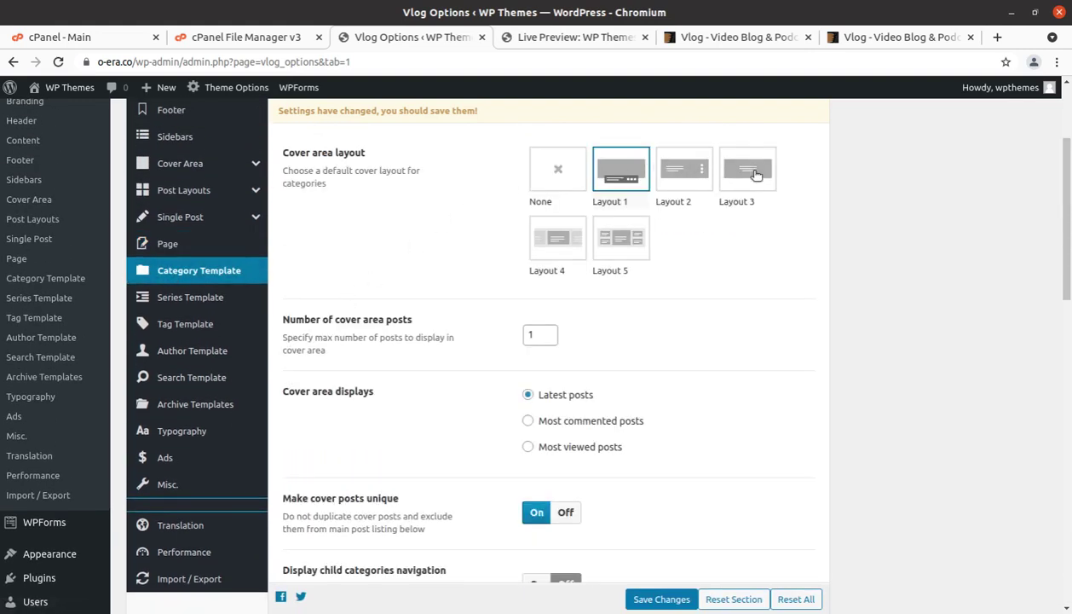
scroll(627, 289, "down", 5)
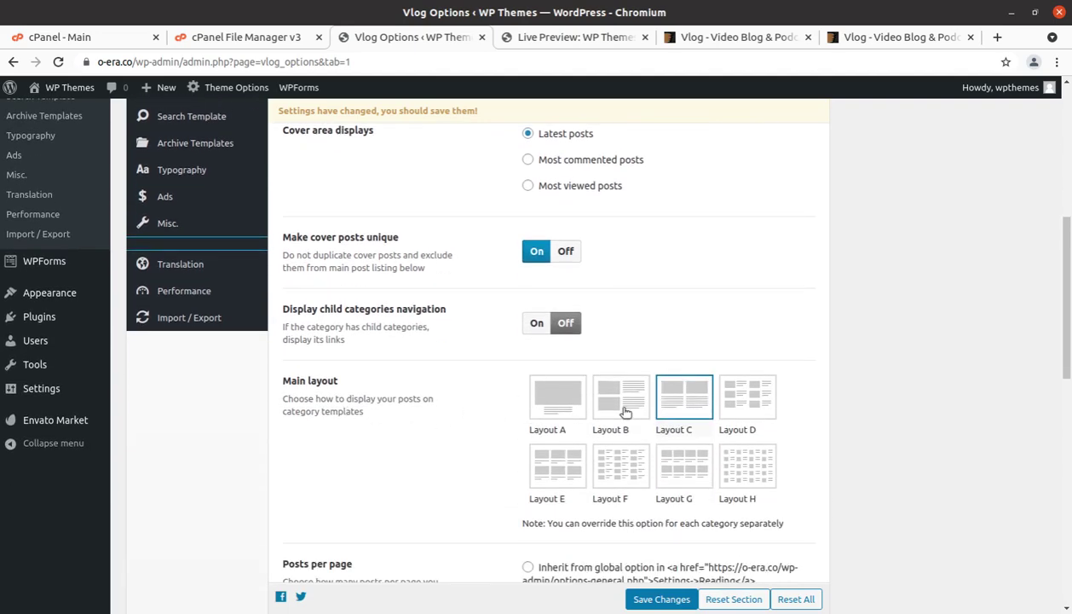
scroll(674, 409, "down", 2)
scroll(750, 337, "down", 4)
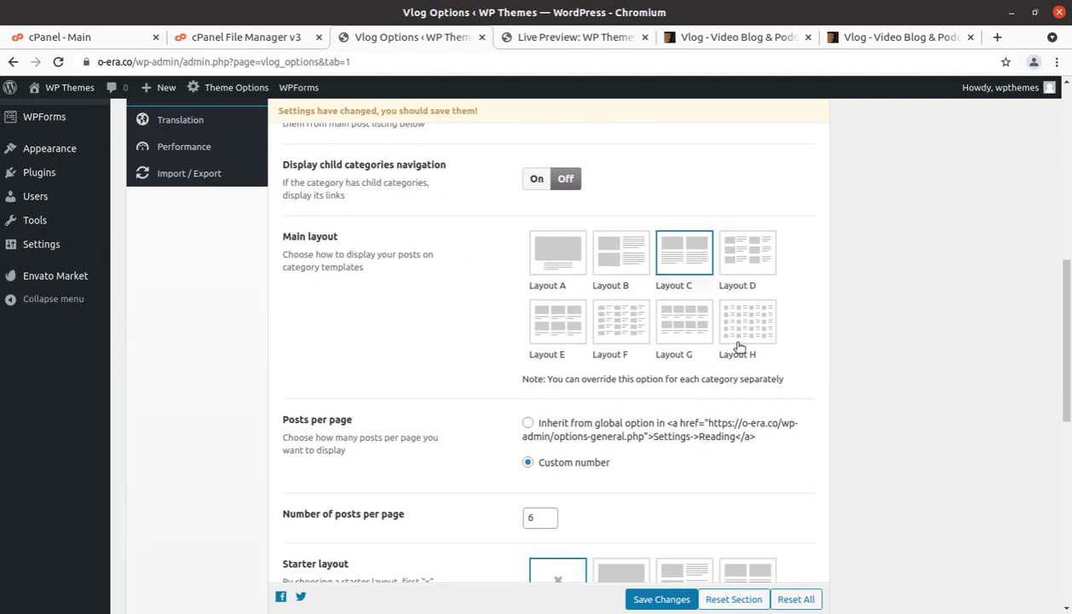
scroll(508, 370, "down", 4)
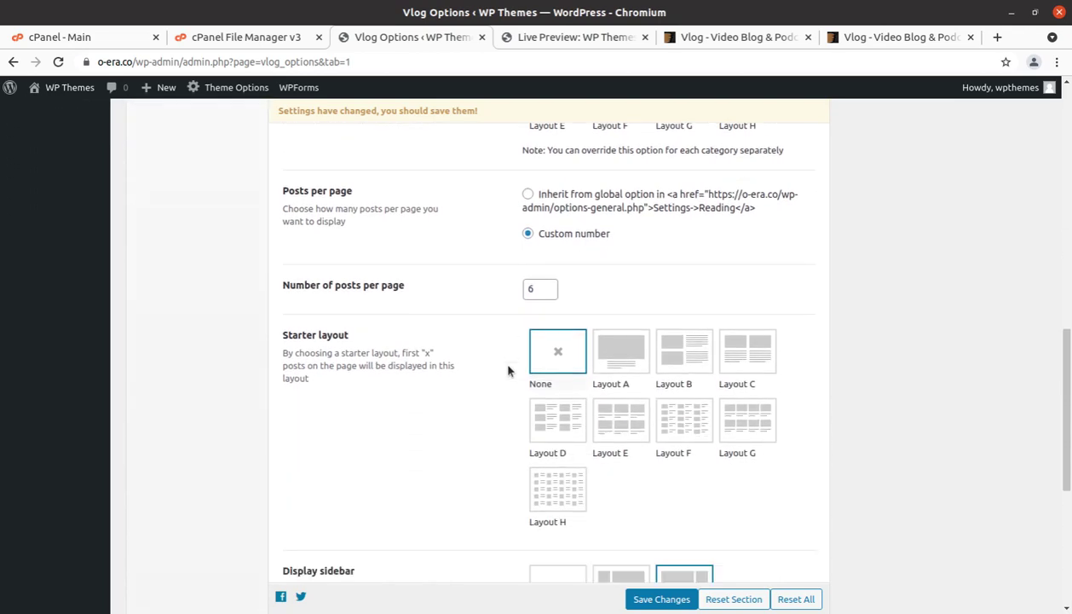
scroll(694, 371, "down", 3)
scroll(432, 414, "down", 7)
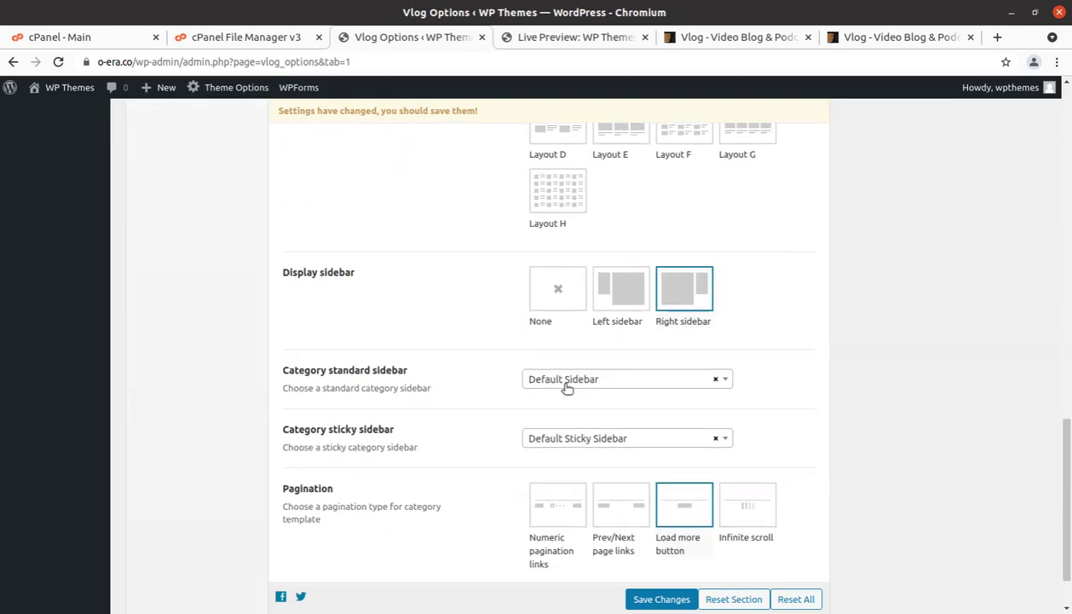
- Look through the Series, Tag, Author, Search and Archive template settings, ending with the Typography font settings
scroll(492, 392, "up", 20)
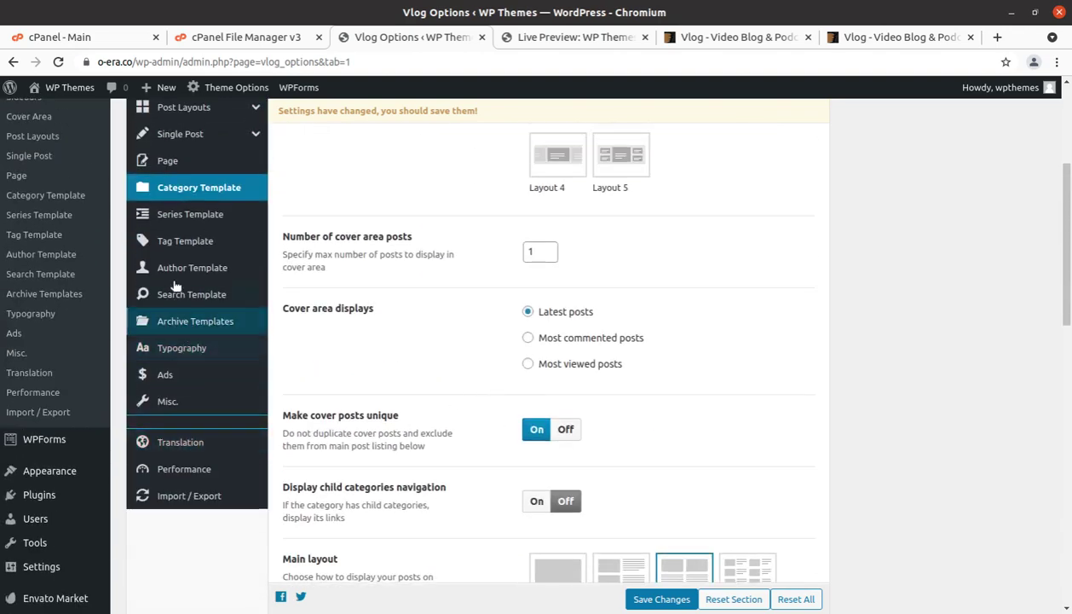
left_click(168, 221)
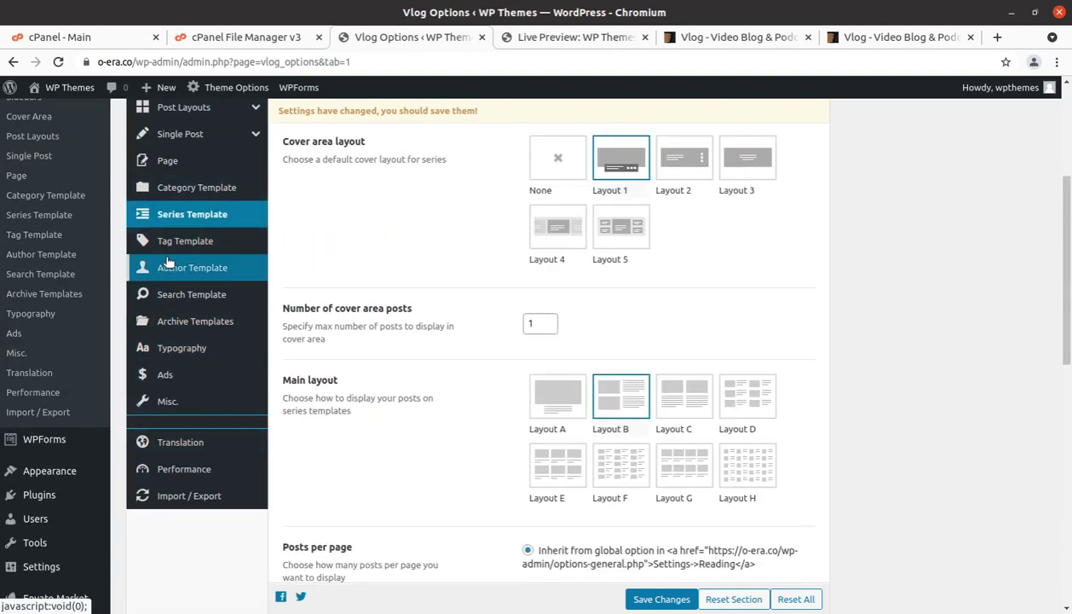
left_click(167, 242)
left_click(170, 267)
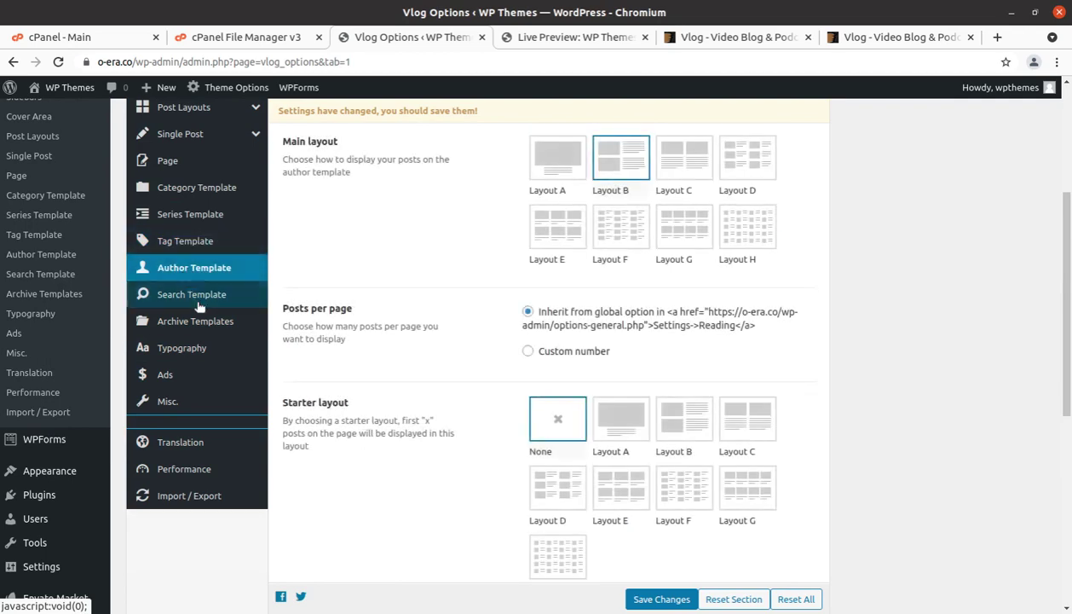
left_click(174, 294)
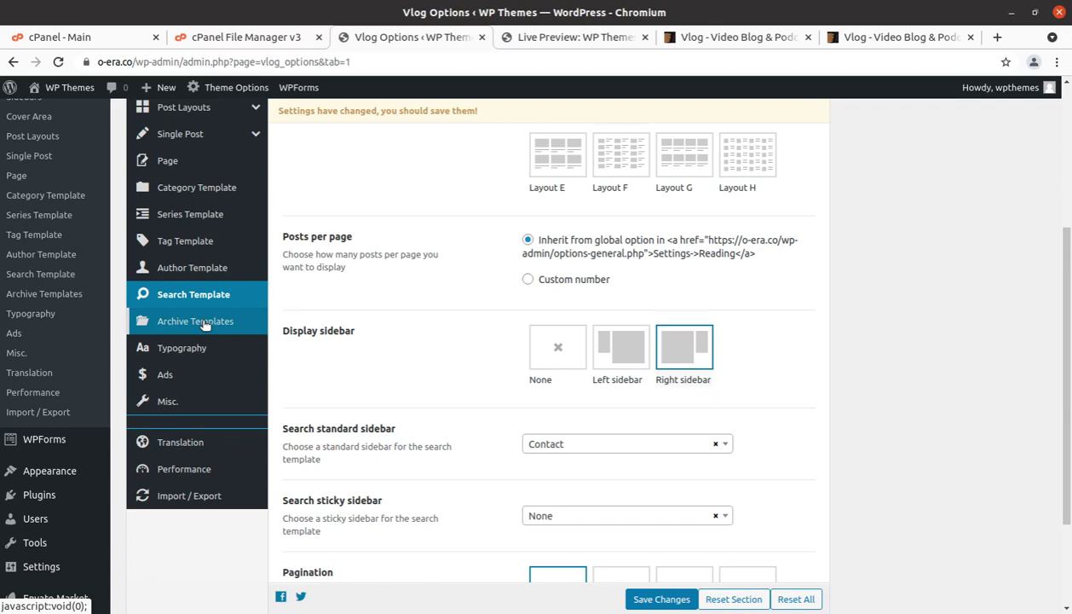
left_click(204, 324)
left_click(195, 351)
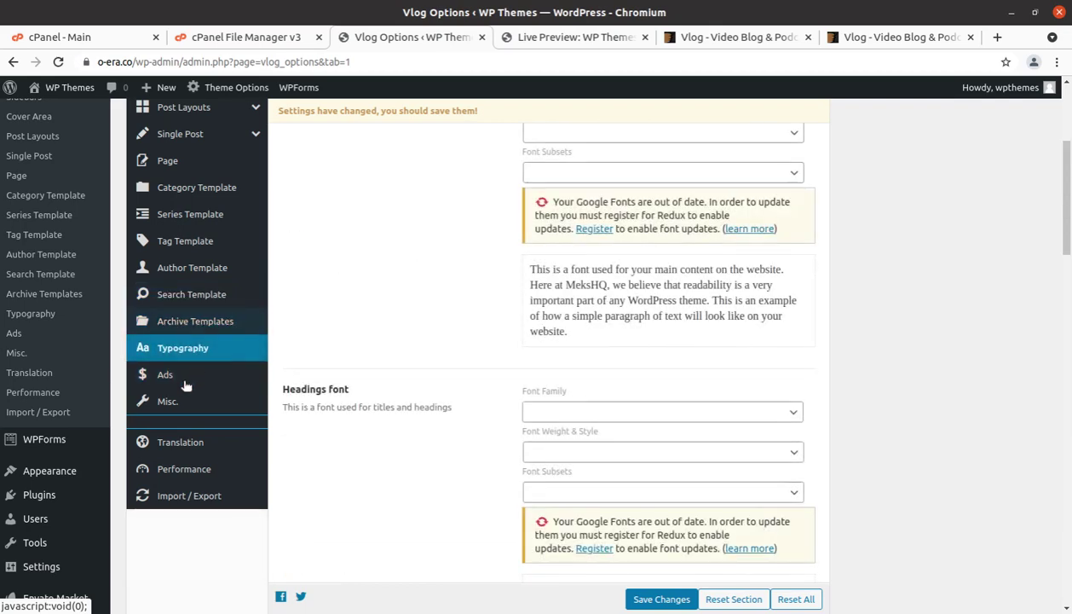
- Open the Ads settings and examine the header, below header, above footer and above single post content ad slots
left_click(181, 378)
scroll(432, 385, "up", 3)
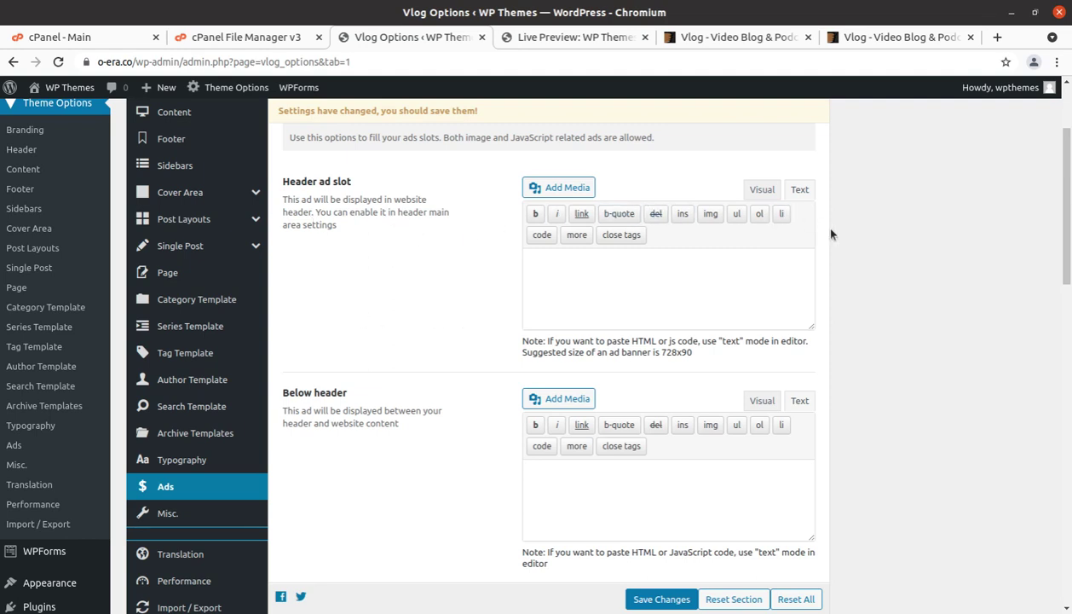
scroll(397, 320, "down", 2)
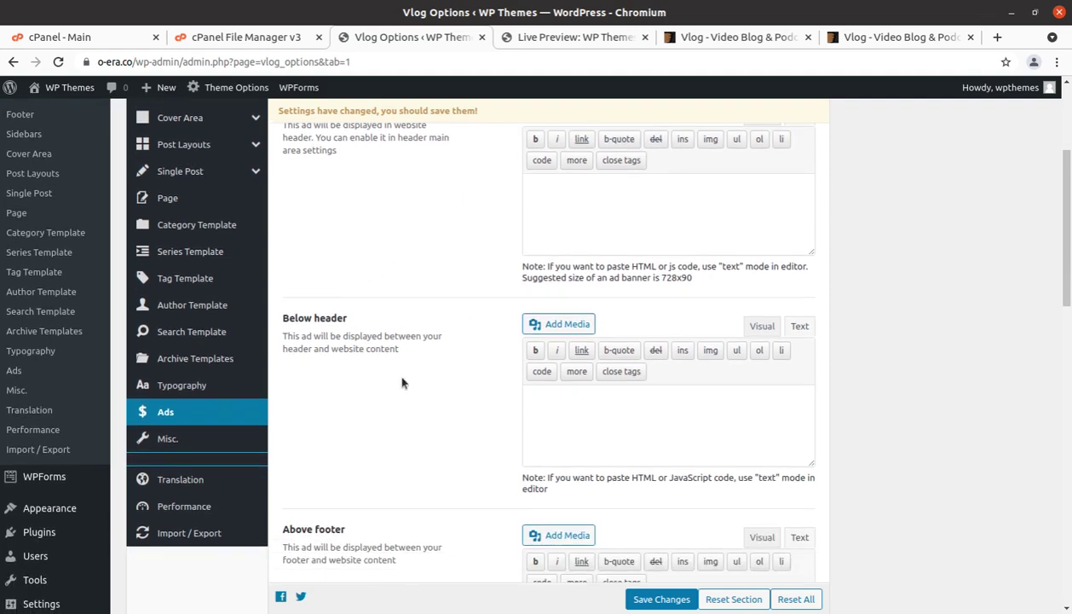
scroll(406, 414, "down", 2)
scroll(379, 405, "down", 2)
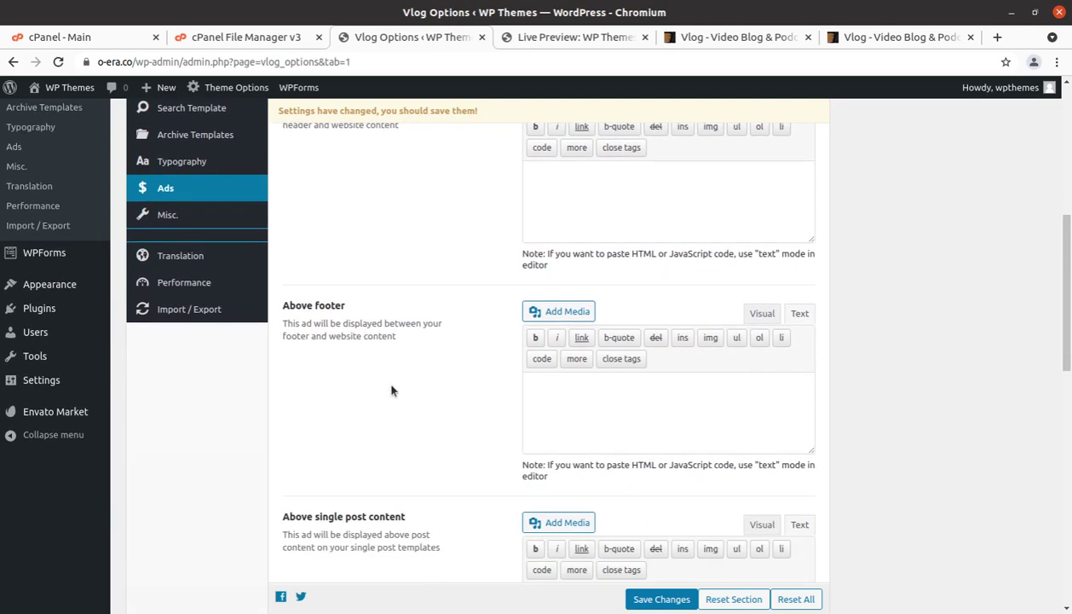
scroll(388, 388, "up", 5)
scroll(388, 290, "up", 3)
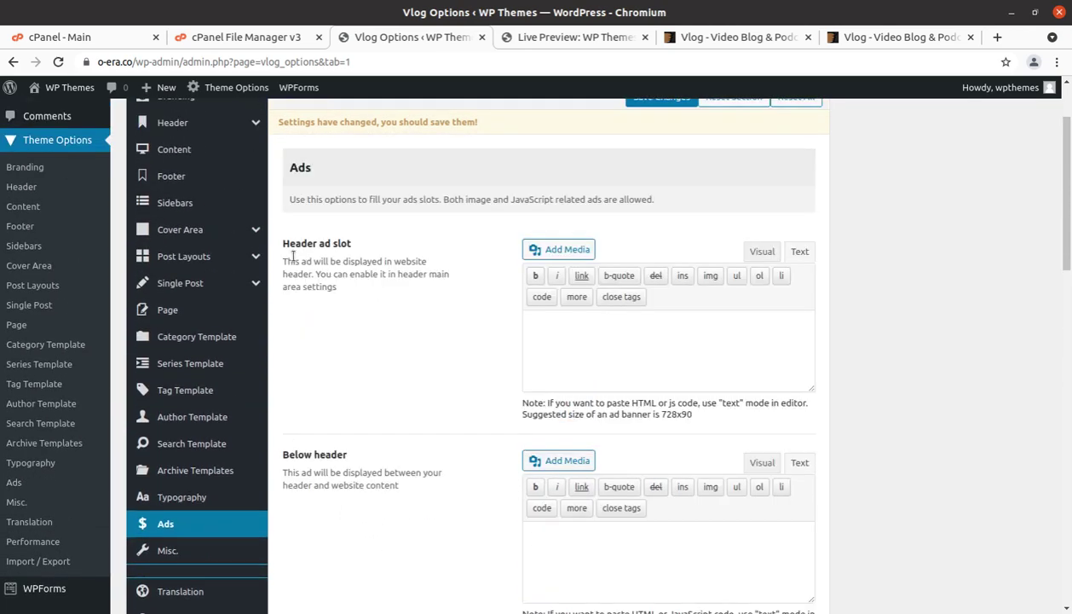
- Examine the remaining ad slots from above footer to between posts, and open the Misc. settings
scroll(400, 307, "down", 5)
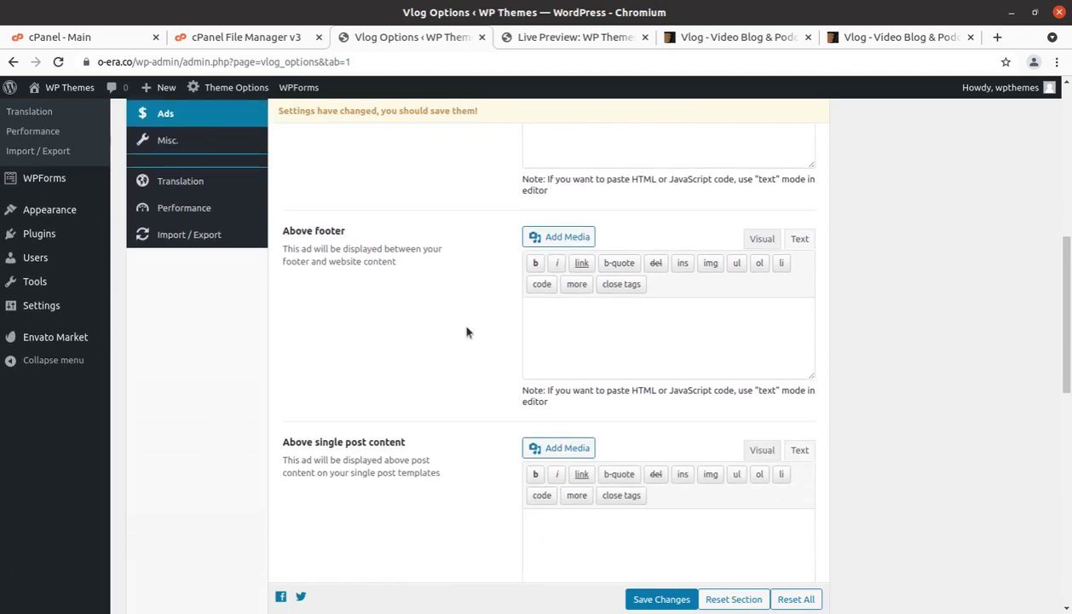
scroll(467, 342, "down", 2)
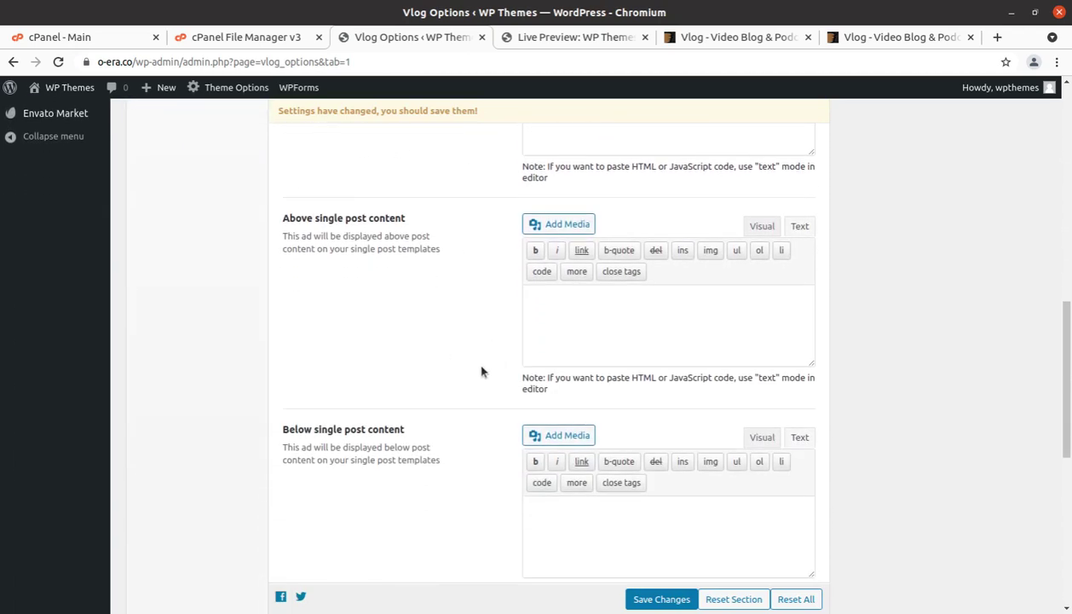
scroll(488, 369, "down", 1)
scroll(447, 364, "down", 1)
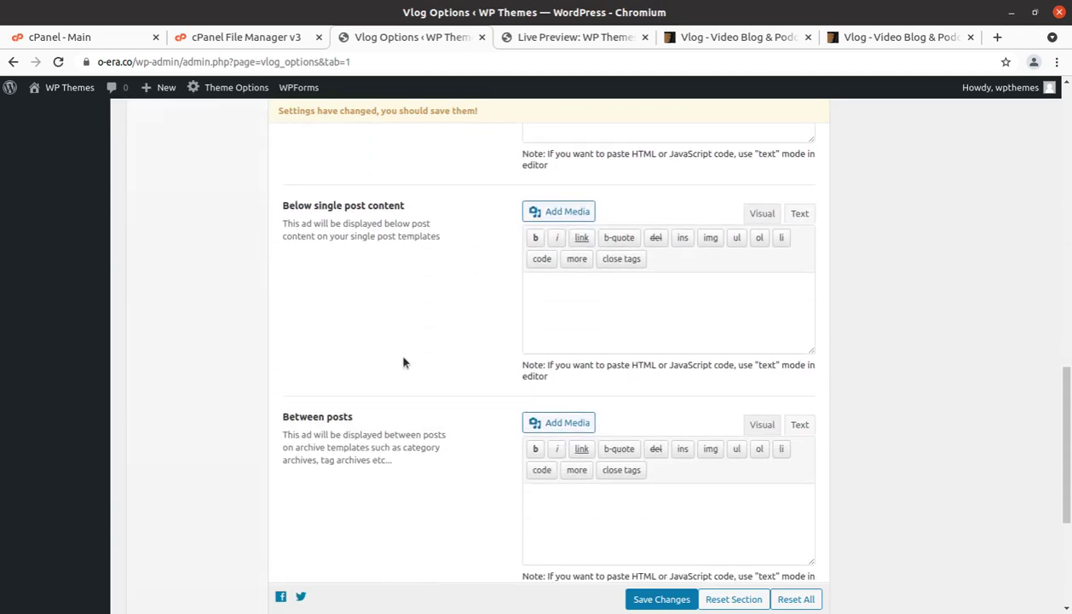
scroll(404, 362, "up", 5)
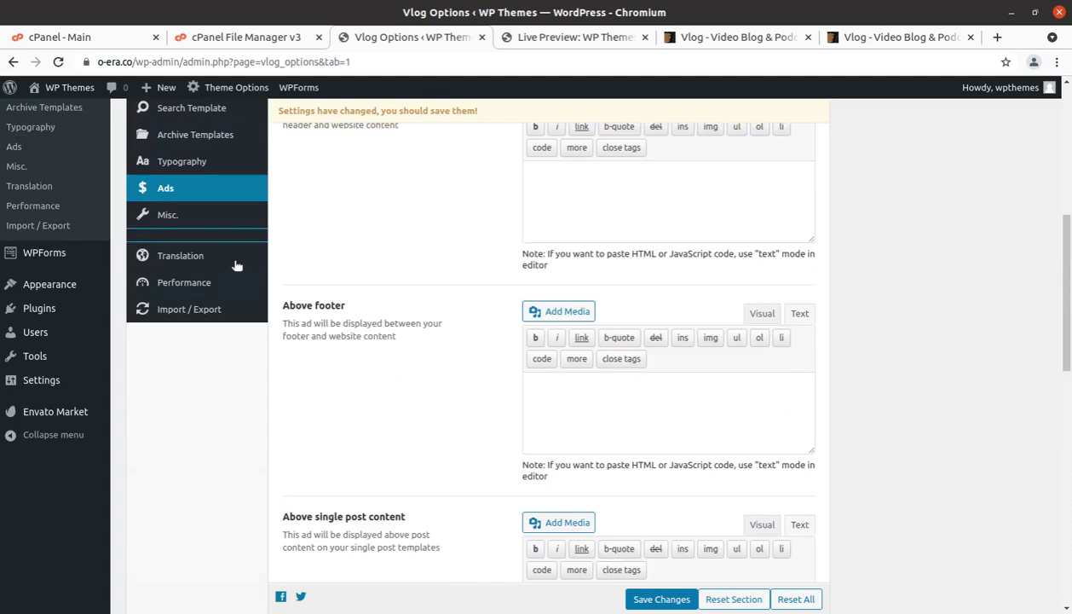
left_click(193, 218)
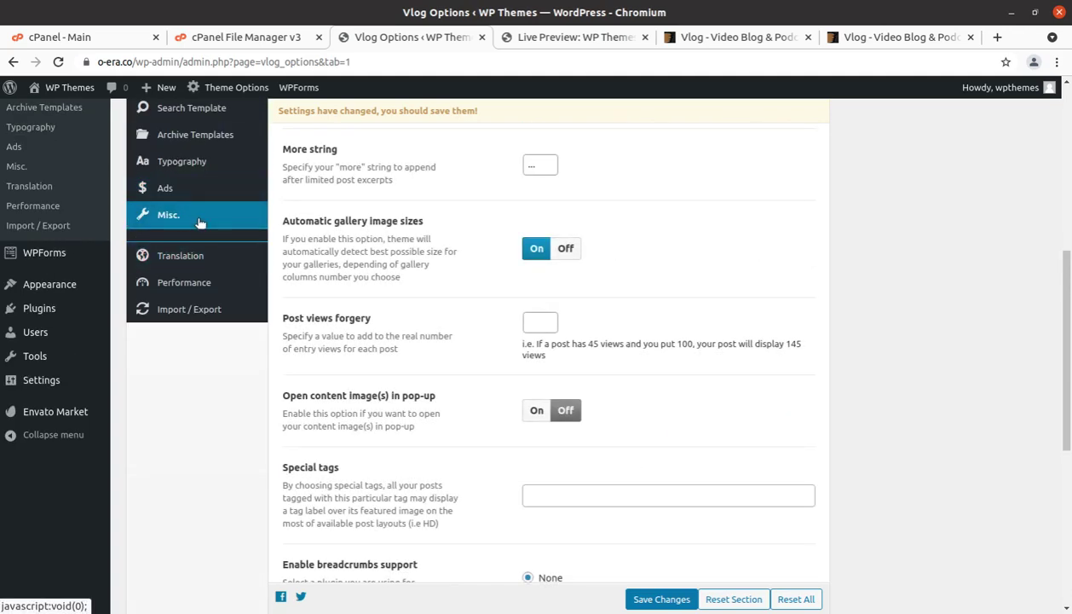
- Open the Translation settings and look through the label fields for post meta, actions, title prefixes, social buttons and 404 messages
left_click(199, 257)
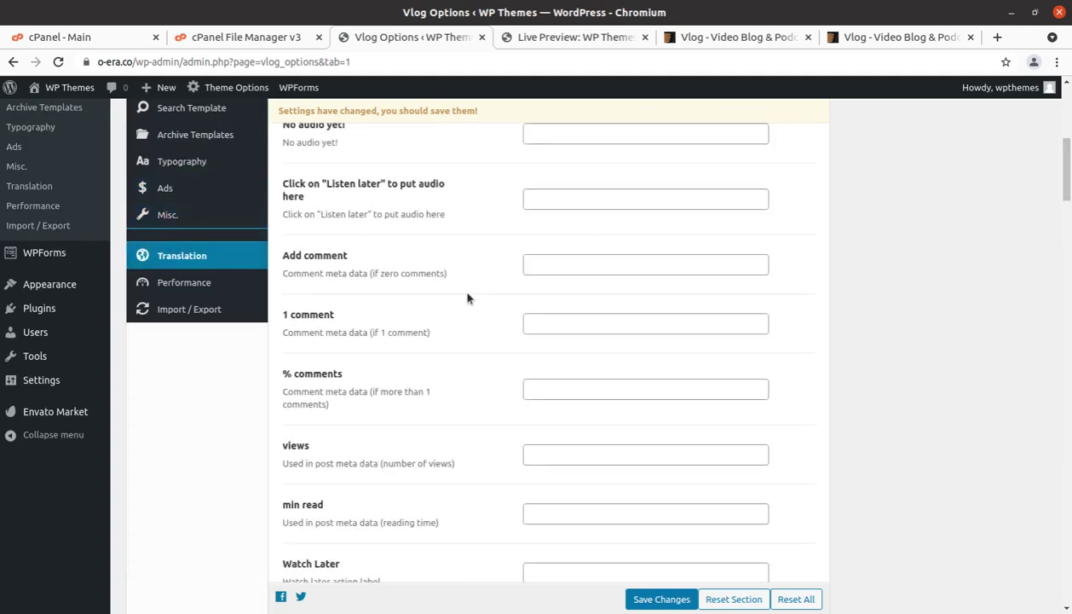
scroll(396, 272, "down", 2)
scroll(442, 362, "down", 3)
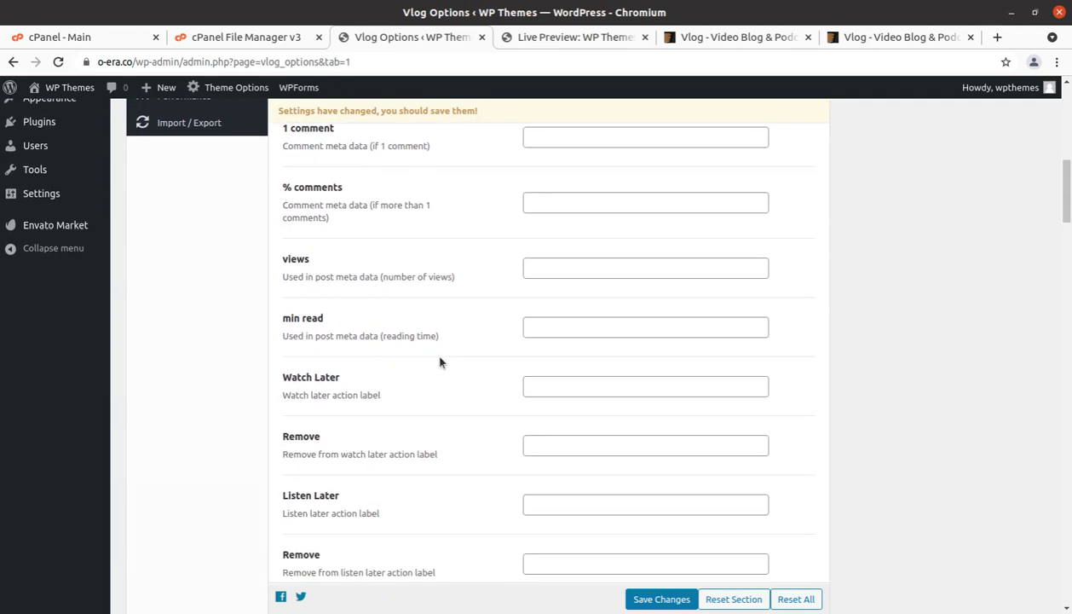
scroll(439, 362, "up", 5)
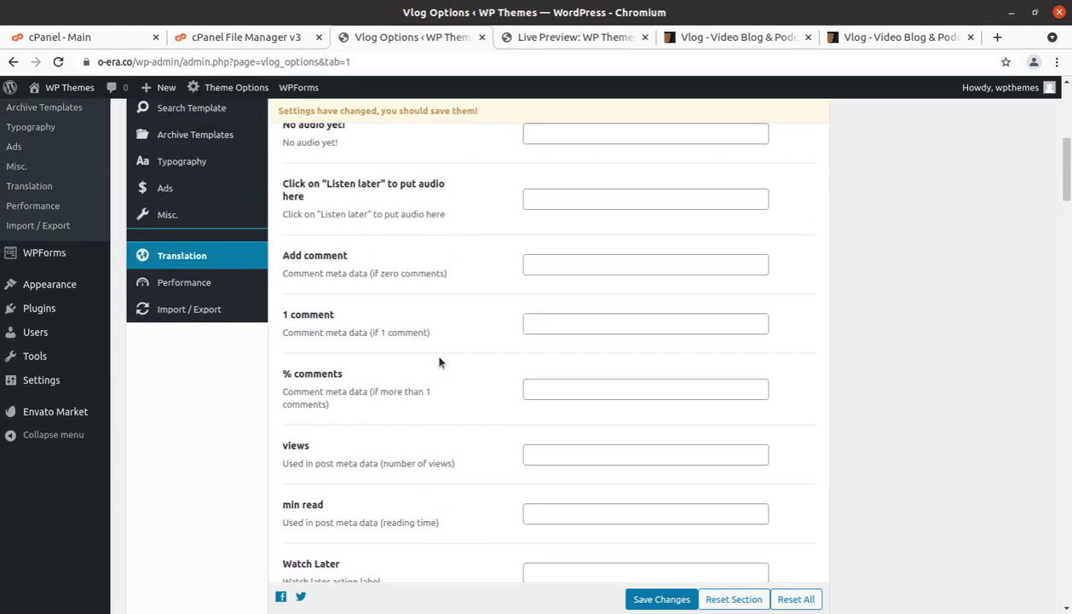
scroll(439, 362, "down", 6)
scroll(439, 362, "down", 3)
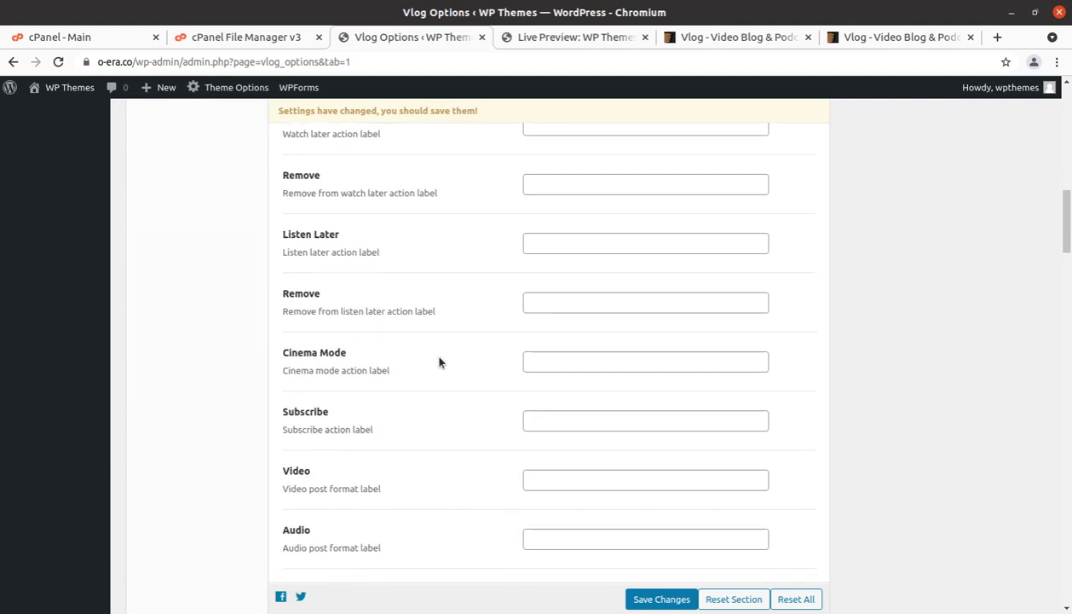
scroll(474, 428, "down", 6)
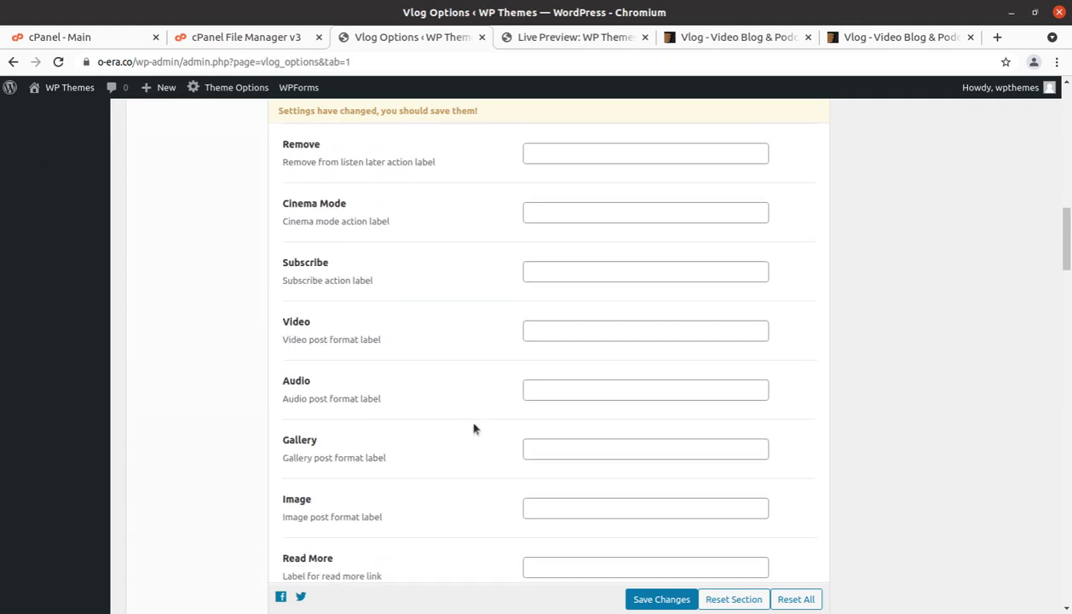
scroll(428, 334, "down", 10)
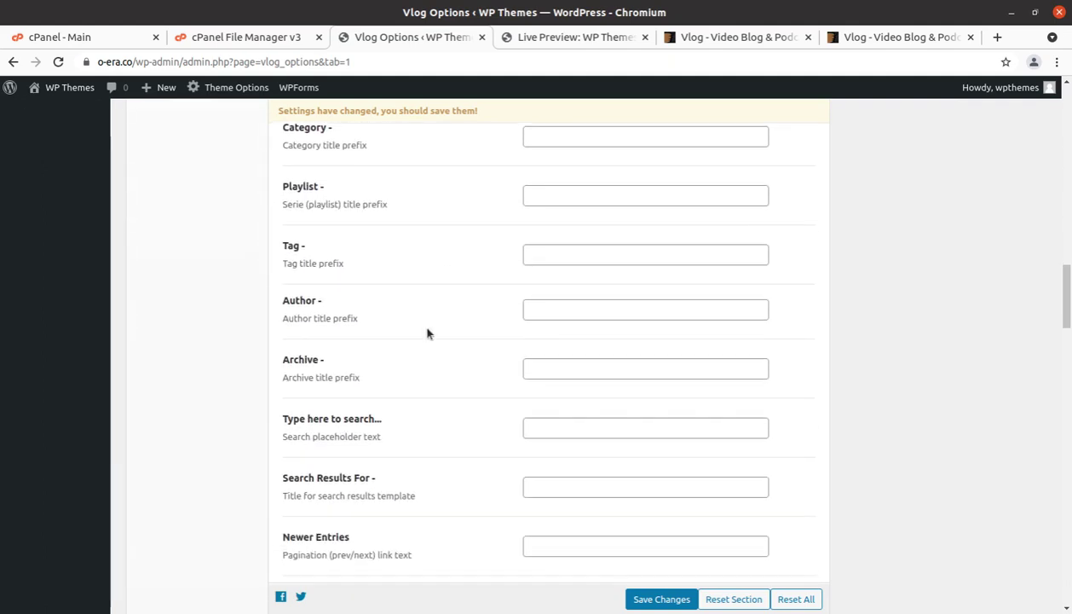
scroll(428, 333, "down", 8)
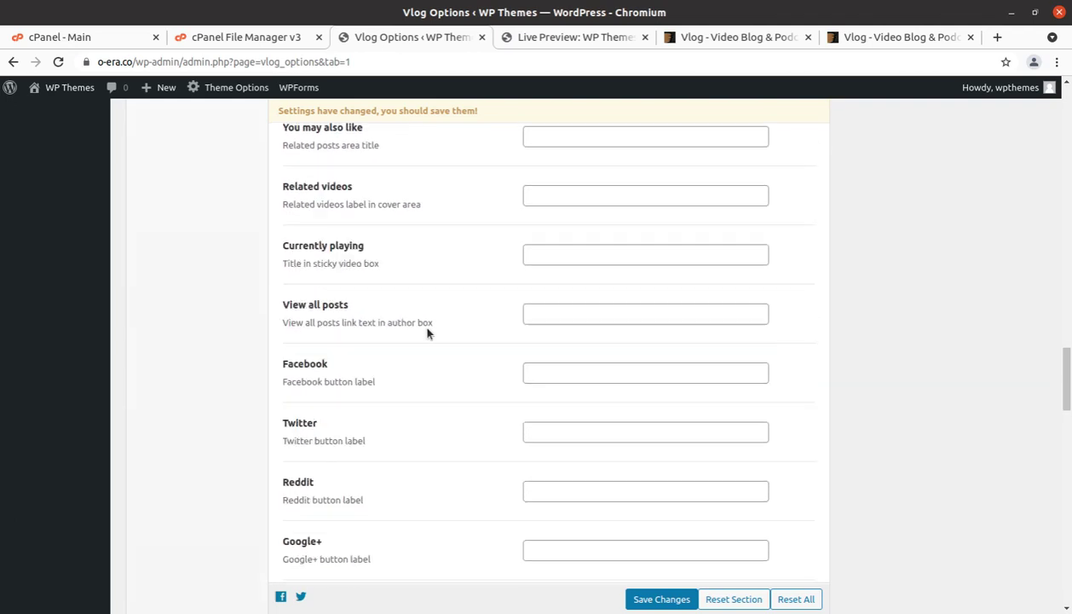
scroll(409, 302, "down", 8)
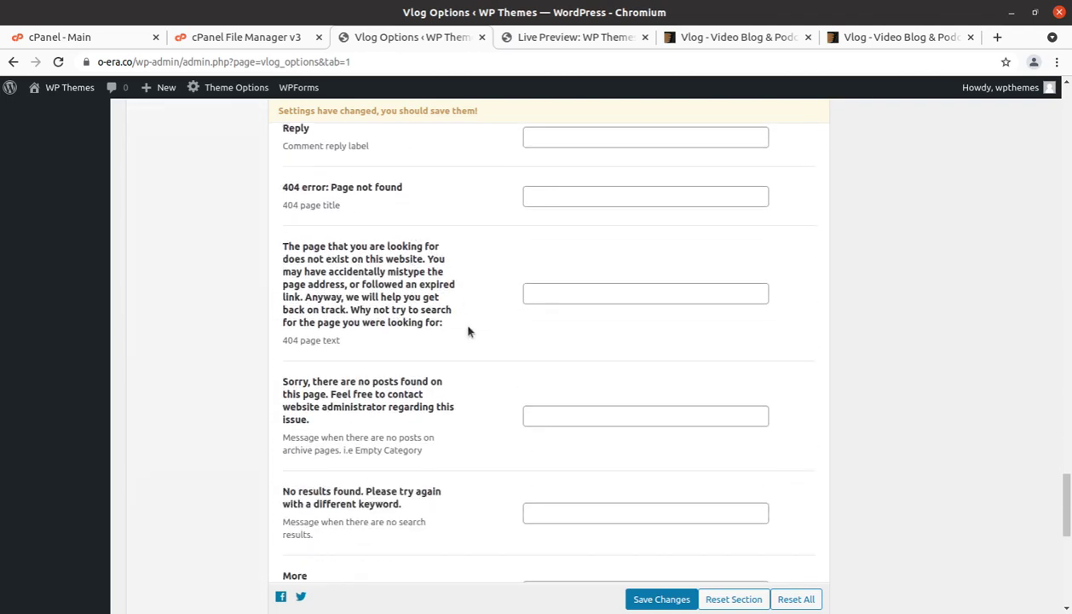
scroll(470, 328, "down", 6)
- Open the Performance settings and examine the minified CSS, minified JS and additional image size options
scroll(430, 375, "up", 15)
scroll(389, 380, "up", 15)
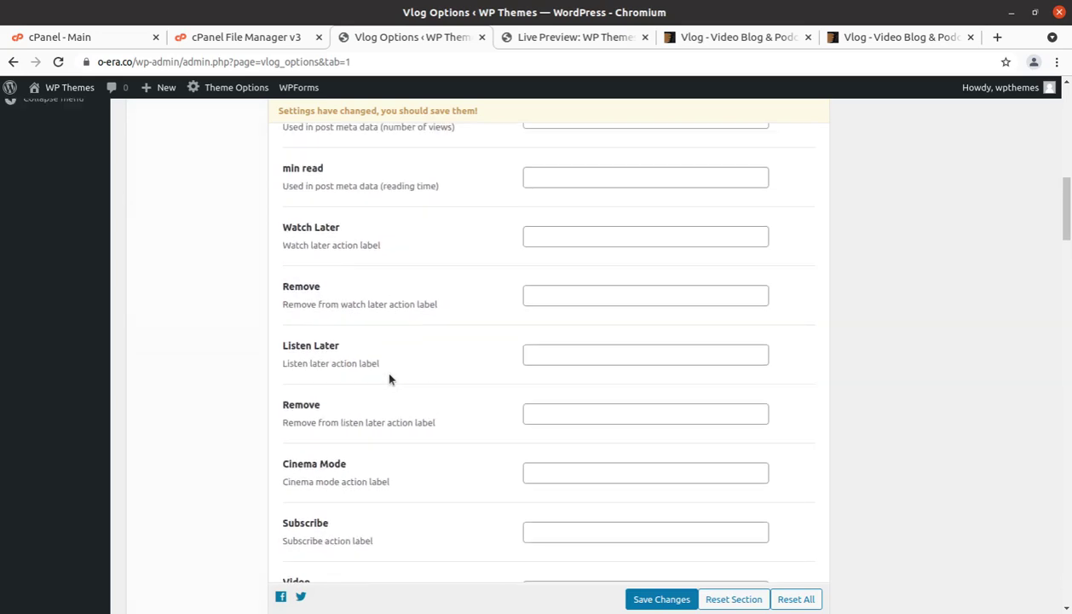
scroll(389, 379, "up", 5)
left_click(190, 449)
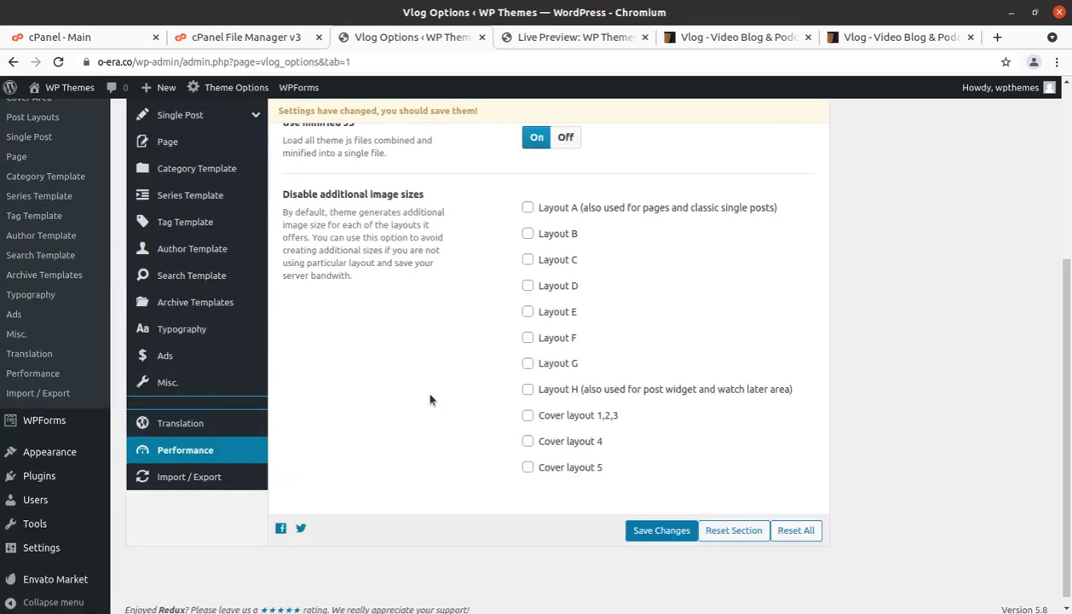
scroll(430, 399, "up", 3)
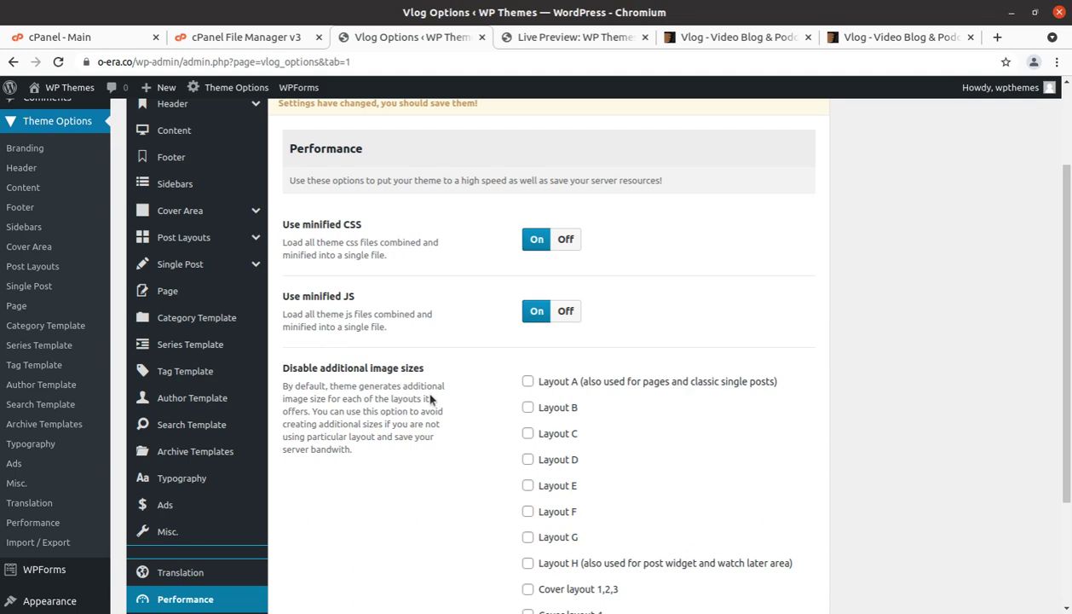
scroll(392, 399, "down", 3)
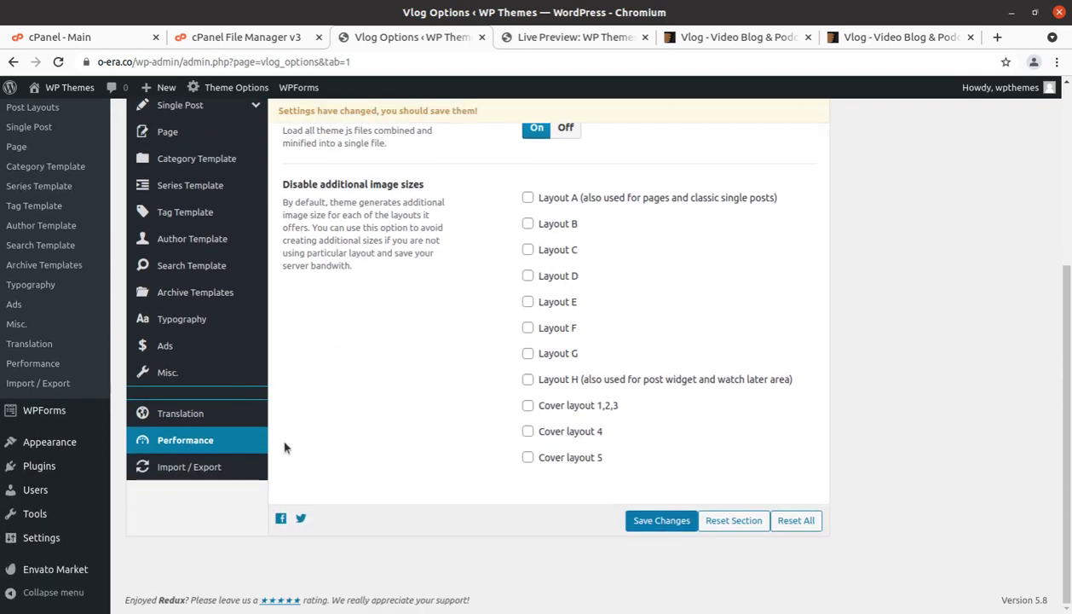
- Open the Import / Export settings and examine the options for importing and exporting the theme configuration
left_click(207, 470)
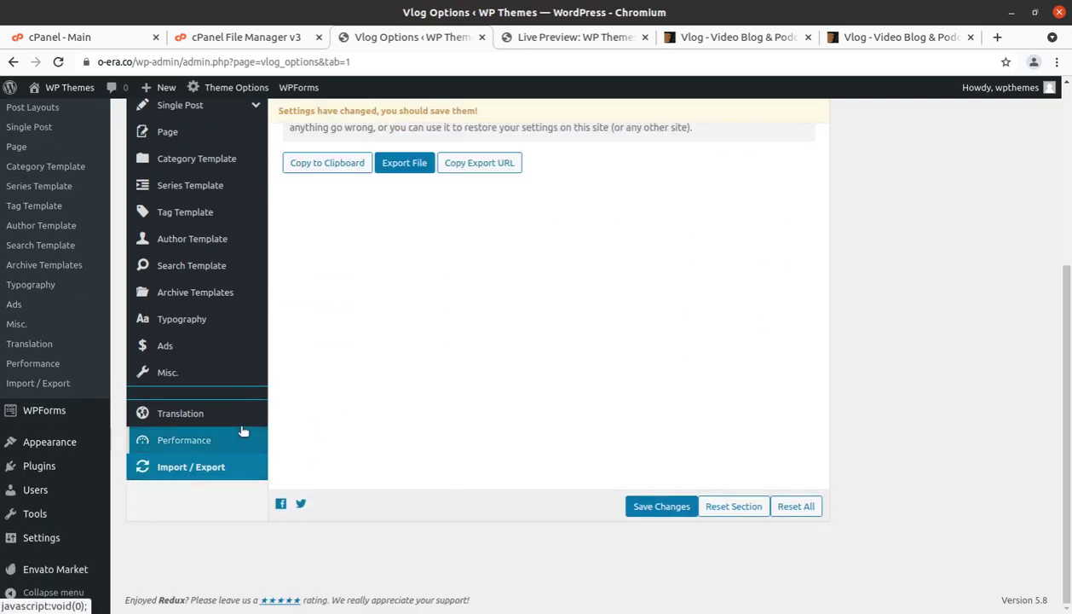
scroll(196, 426, "up", 3)
scroll(196, 196, "up", 1)
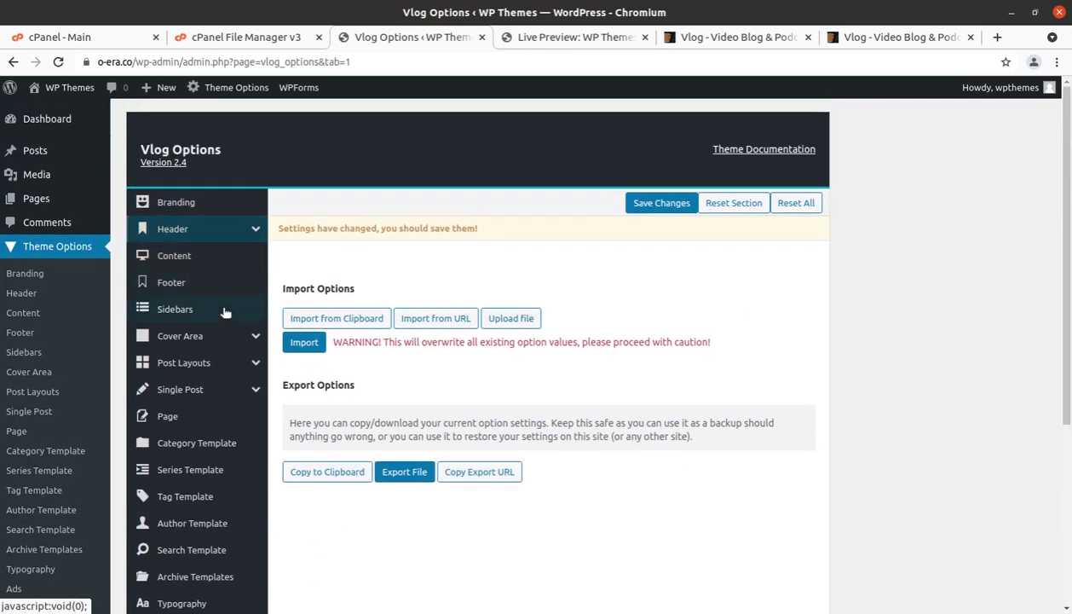
scroll(183, 283, "down", 3)
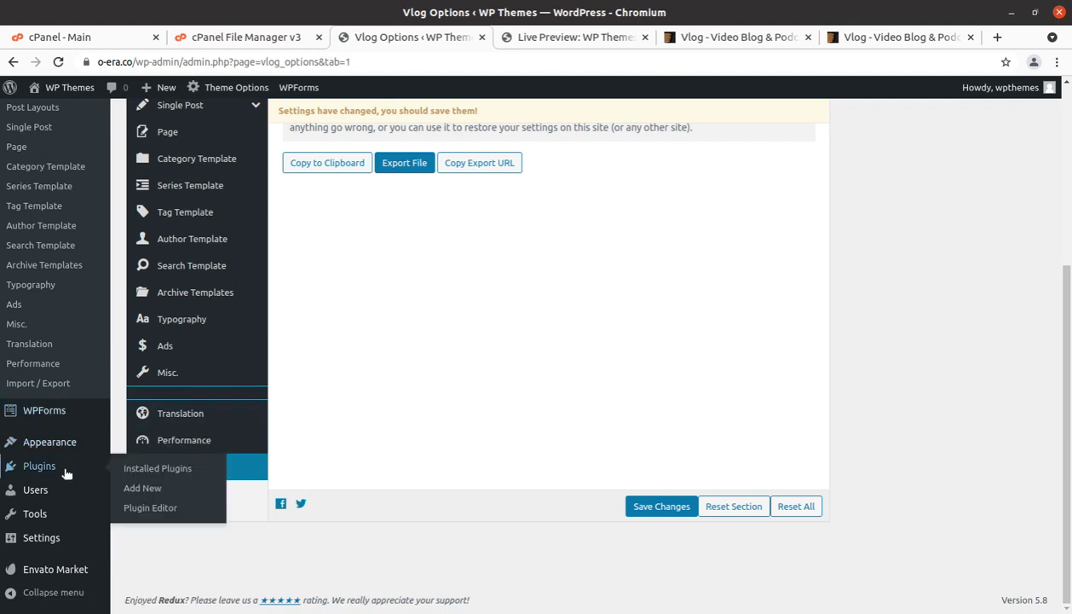
mouse_move(53, 474)
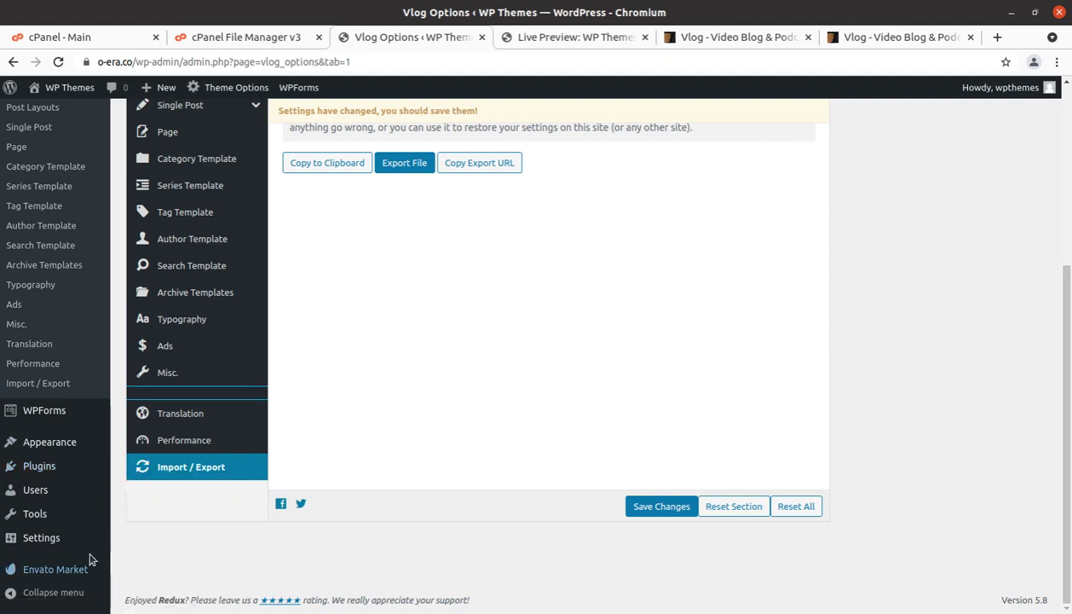
scroll(469, 454, "up", 3)
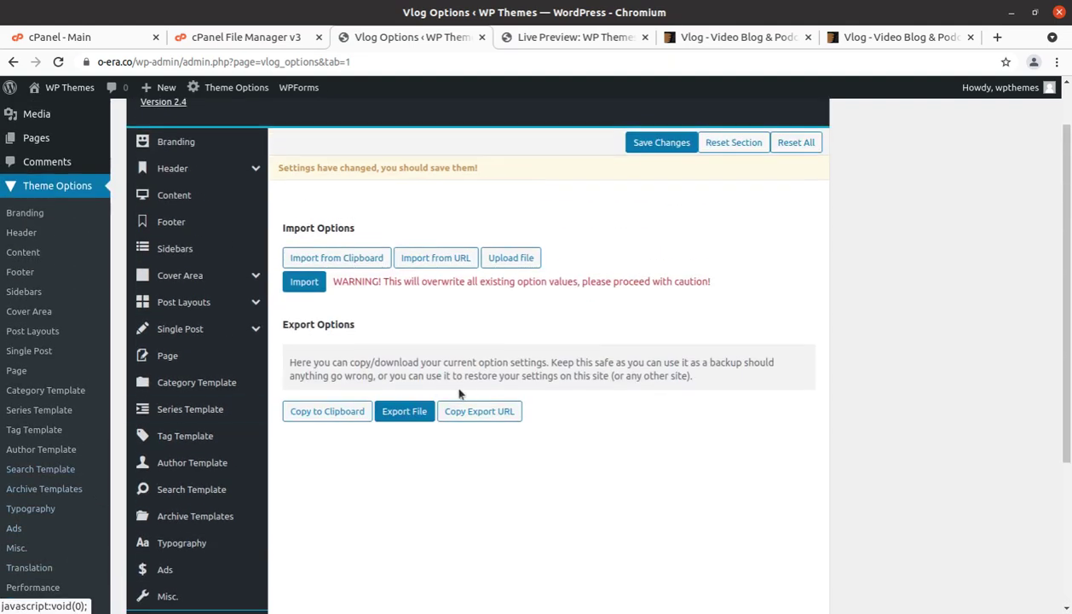
scroll(397, 481, "up", 1)
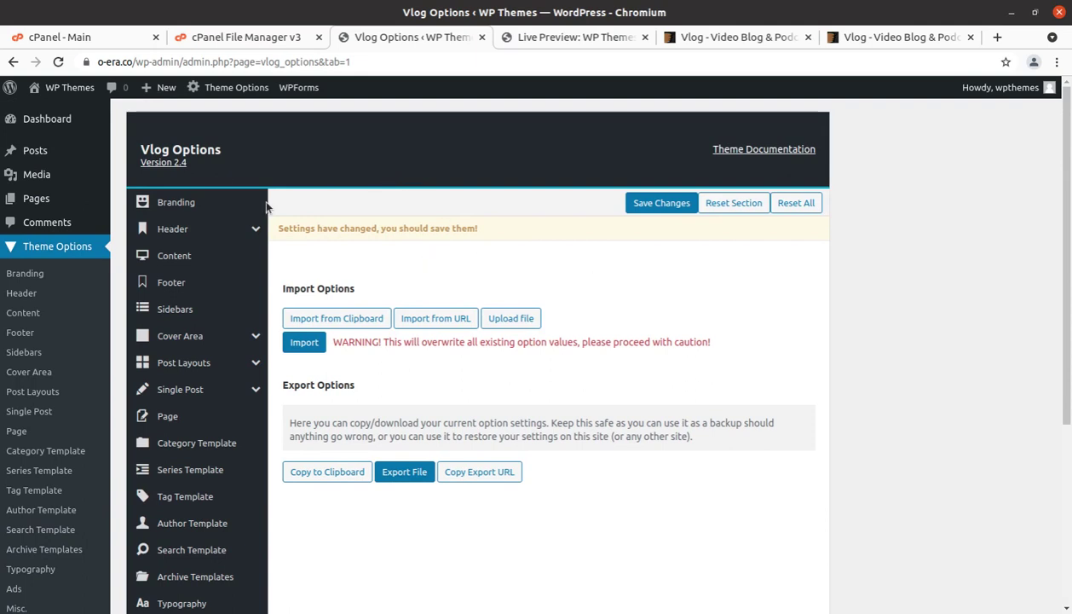
- Open the Content settings and examine the content layout and the background, heading, text, accent and meta color options
mouse_move(46, 122)
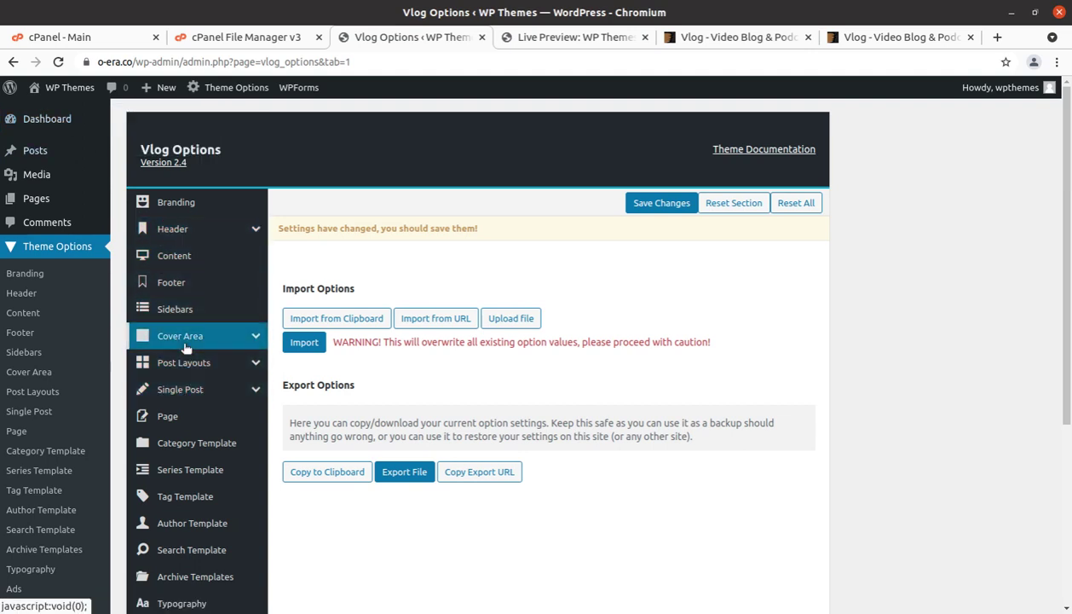
left_click(187, 262)
scroll(663, 380, "down", 3)
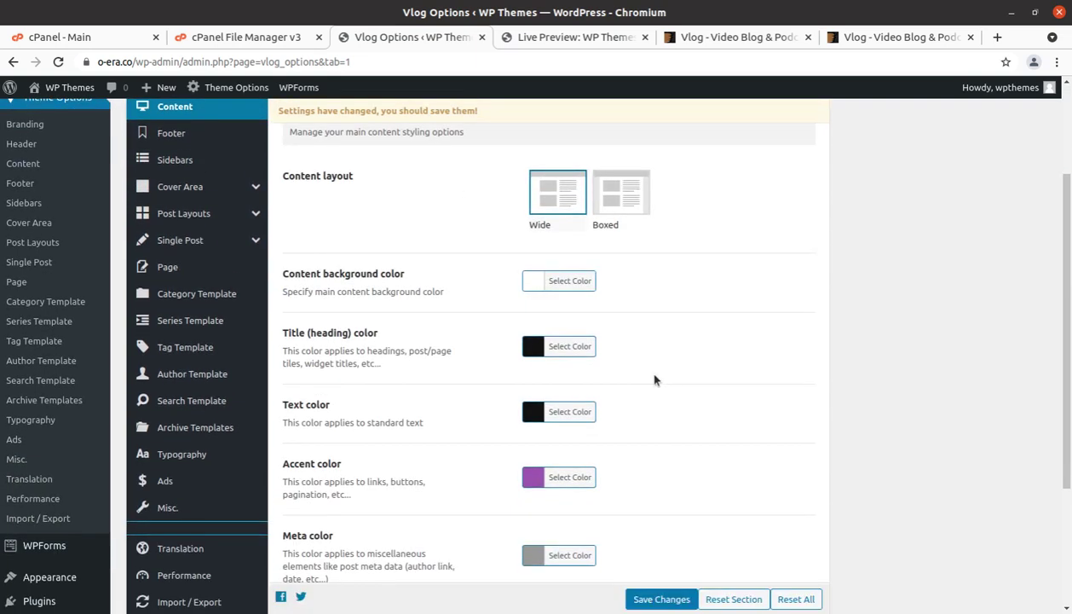
- Open the live site in a new tab and examine the homepage's cover area, featured playlists, promotional section and latest videos
scroll(663, 379, "up", 3)
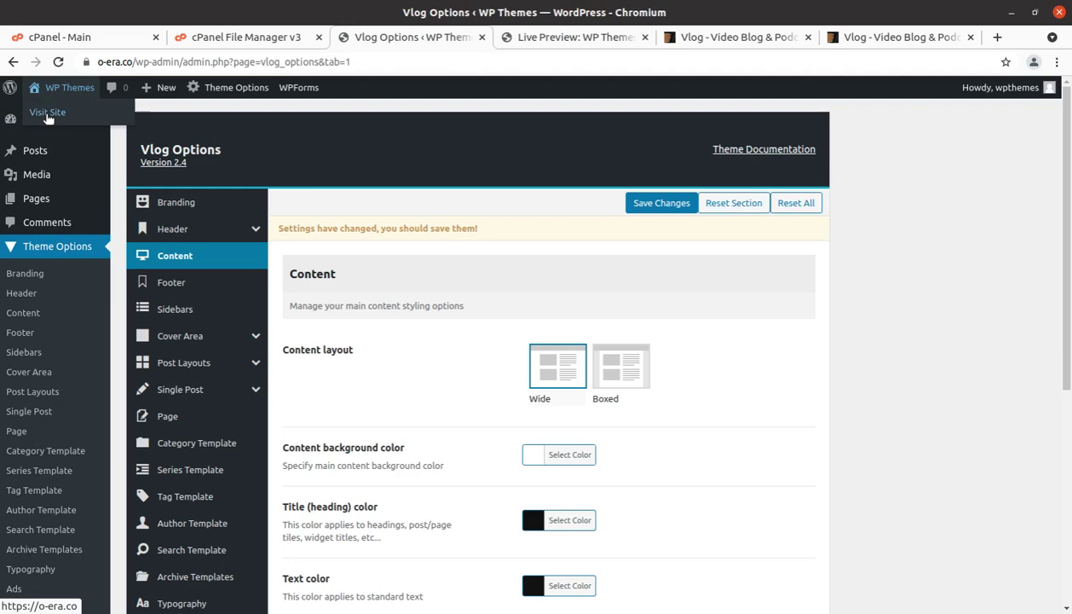
middle_click(48, 113)
left_click(460, 37)
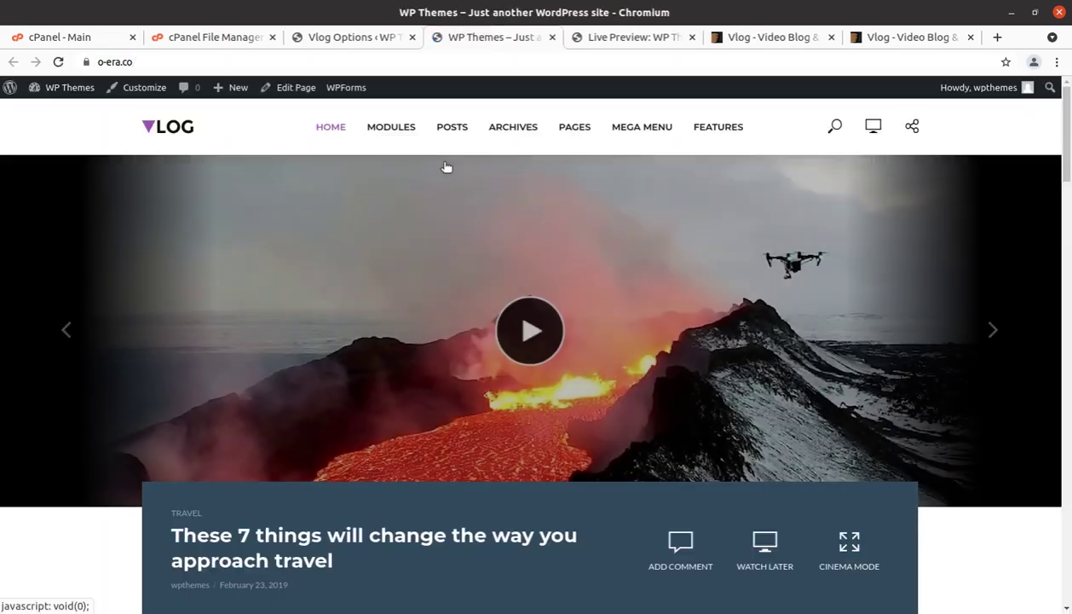
scroll(234, 253, "down", 2)
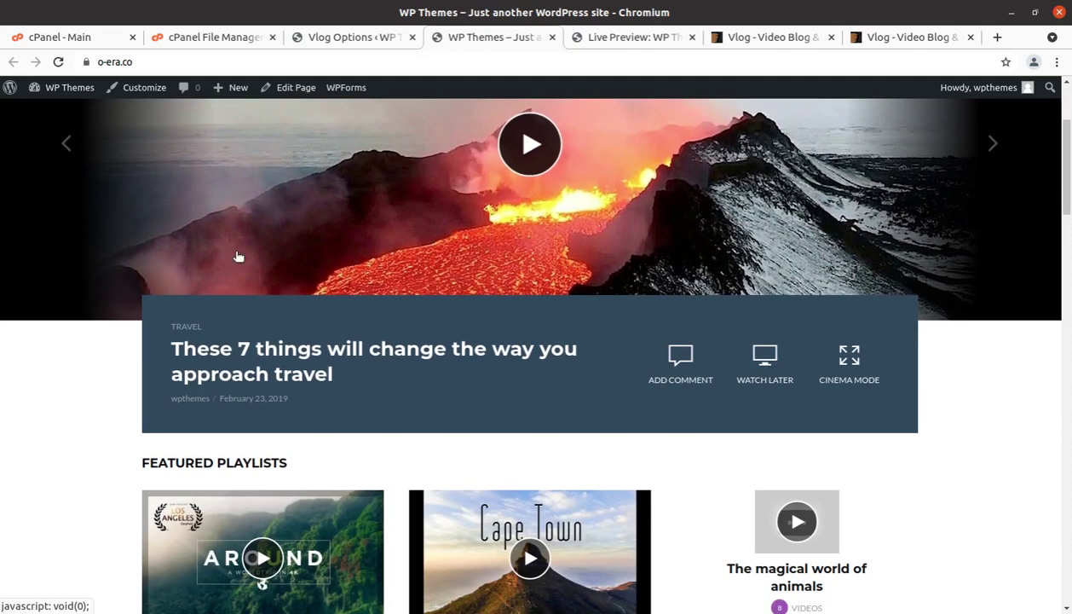
scroll(239, 255, "up", 2)
scroll(239, 264, "down", 5)
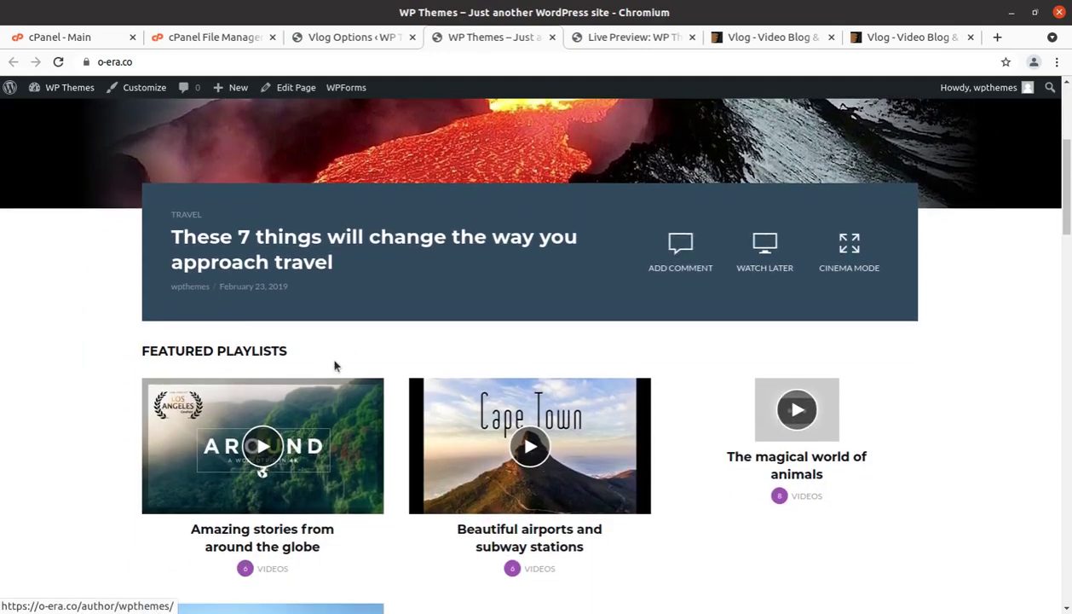
scroll(609, 421, "down", 2)
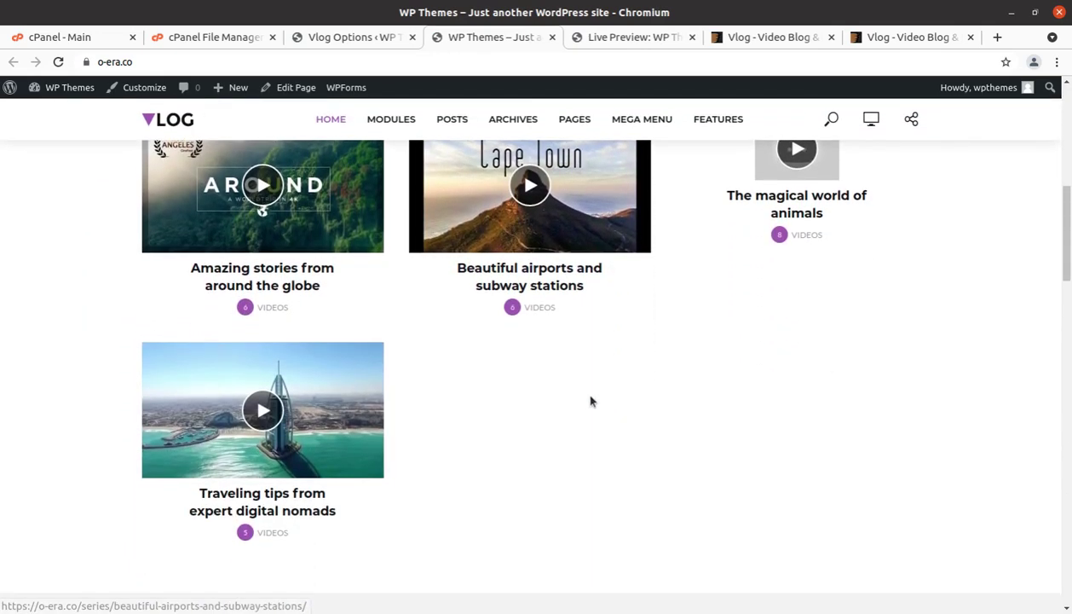
scroll(420, 392, "up", 2)
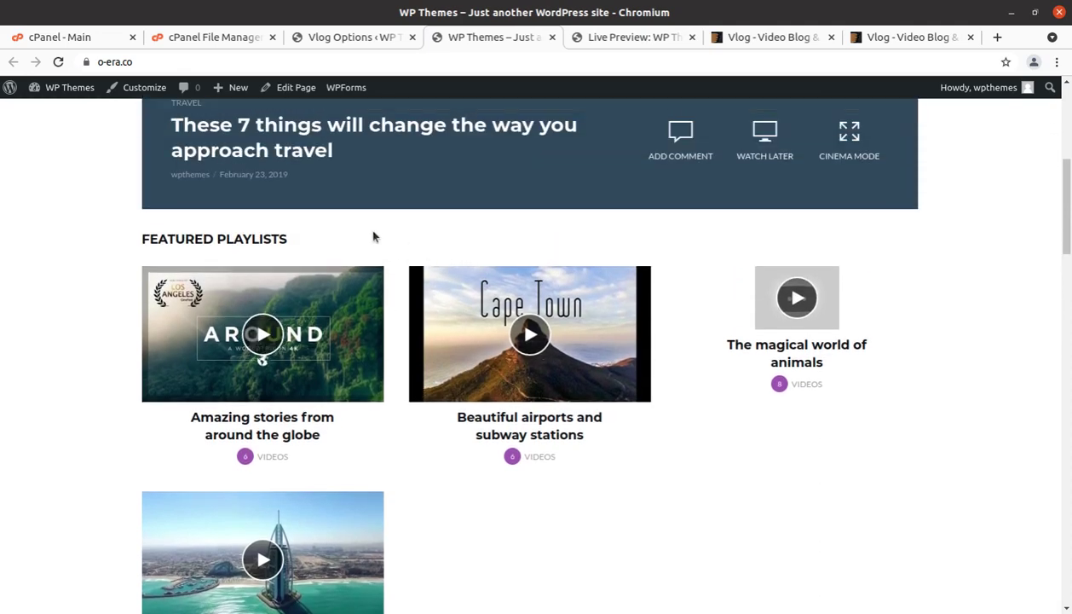
scroll(694, 264, "down", 2)
scroll(702, 276, "down", 6)
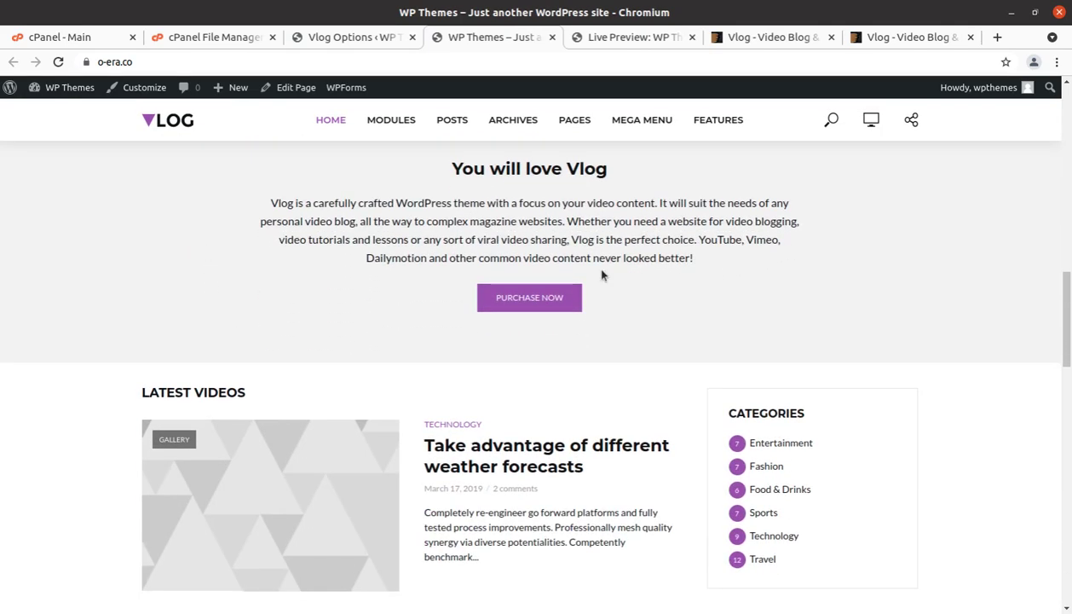
- Open the Home page for editing and examine the Cover Area layout, post count, ordering, category, tag, series and format options
left_click(298, 87)
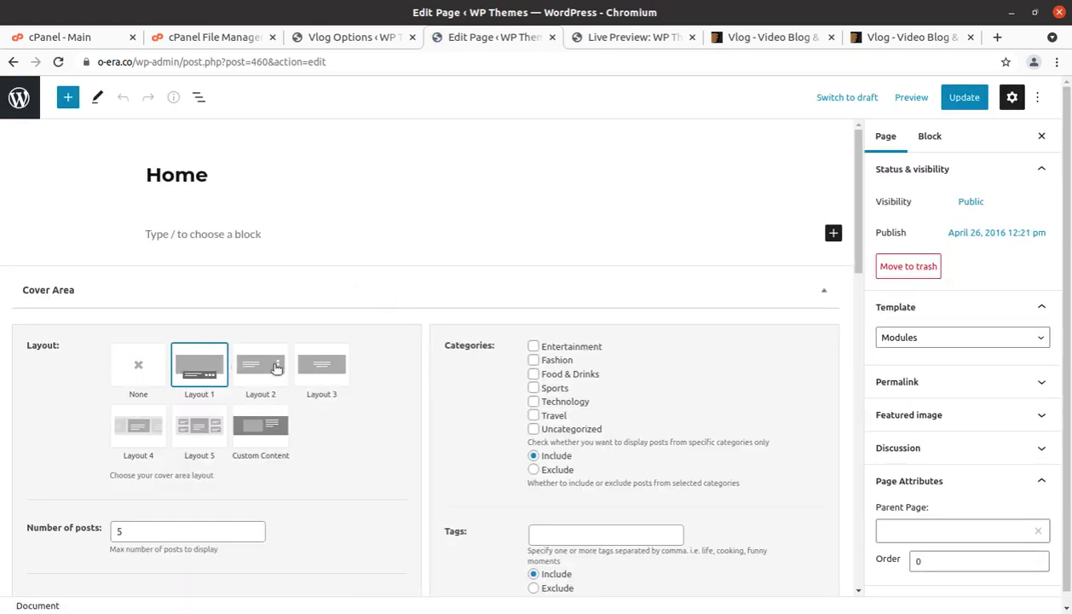
scroll(419, 369, "down", 1)
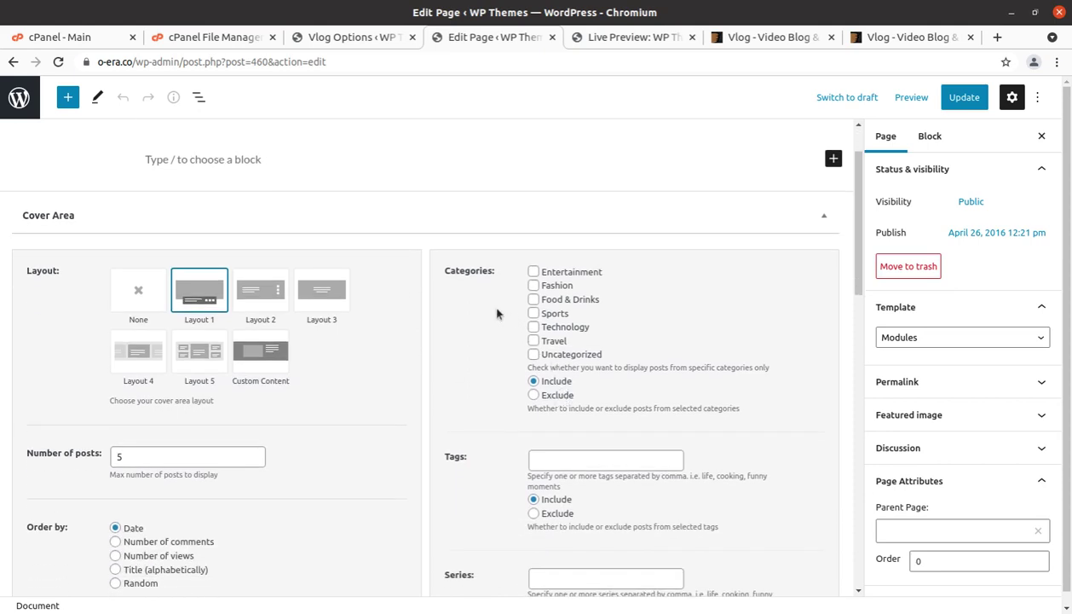
scroll(564, 356, "down", 2)
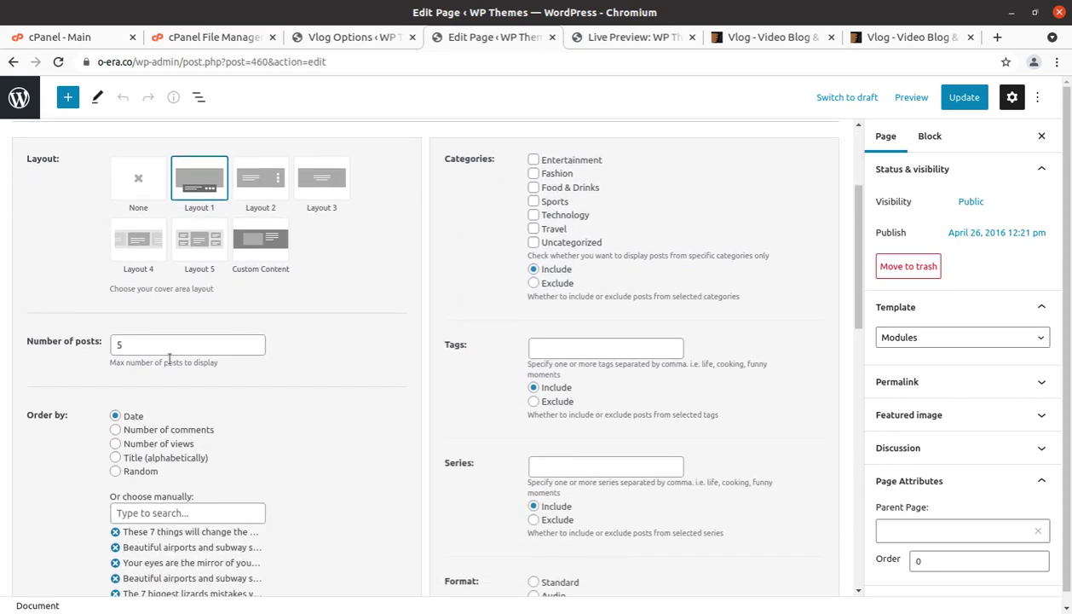
scroll(276, 400, "down", 3)
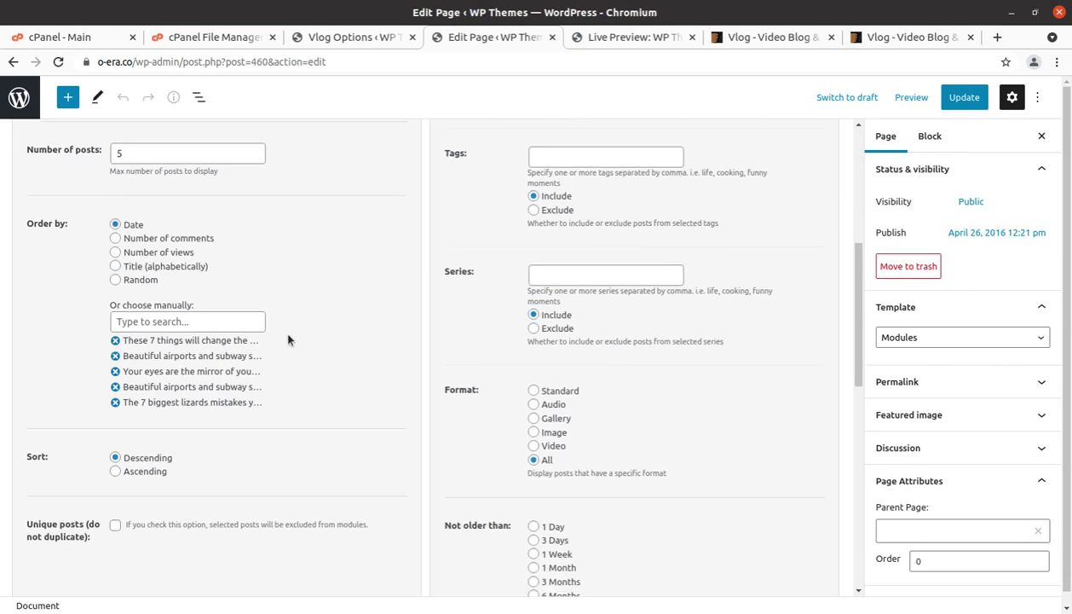
scroll(288, 339, "down", 2)
scroll(333, 332, "down", 5)
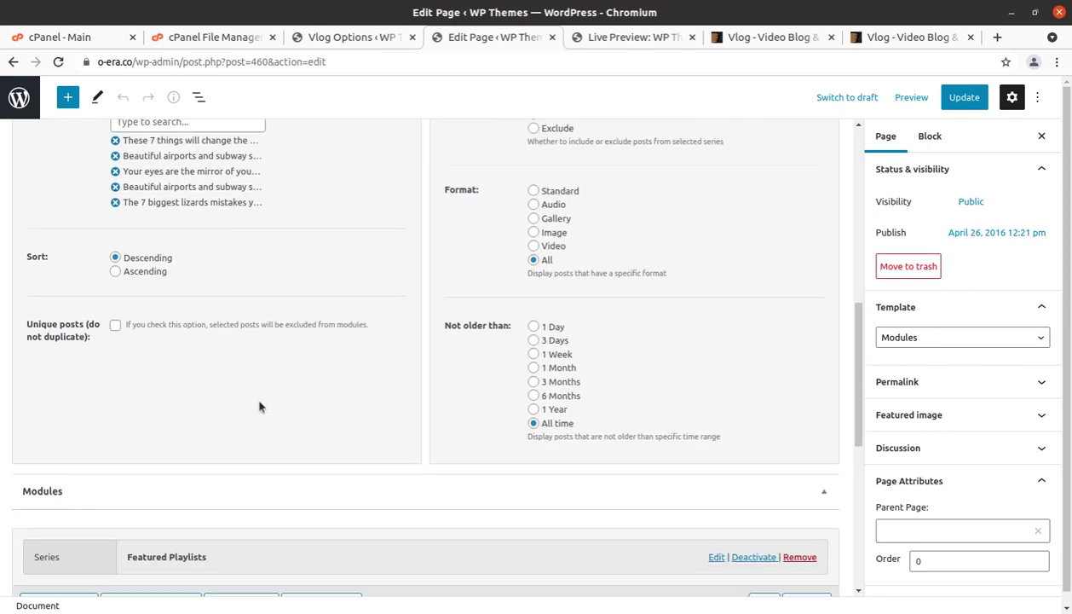
- Examine the homepage modules, open the text module's settings to read its title, width and content options, and close them without saving
scroll(139, 395, "down", 2)
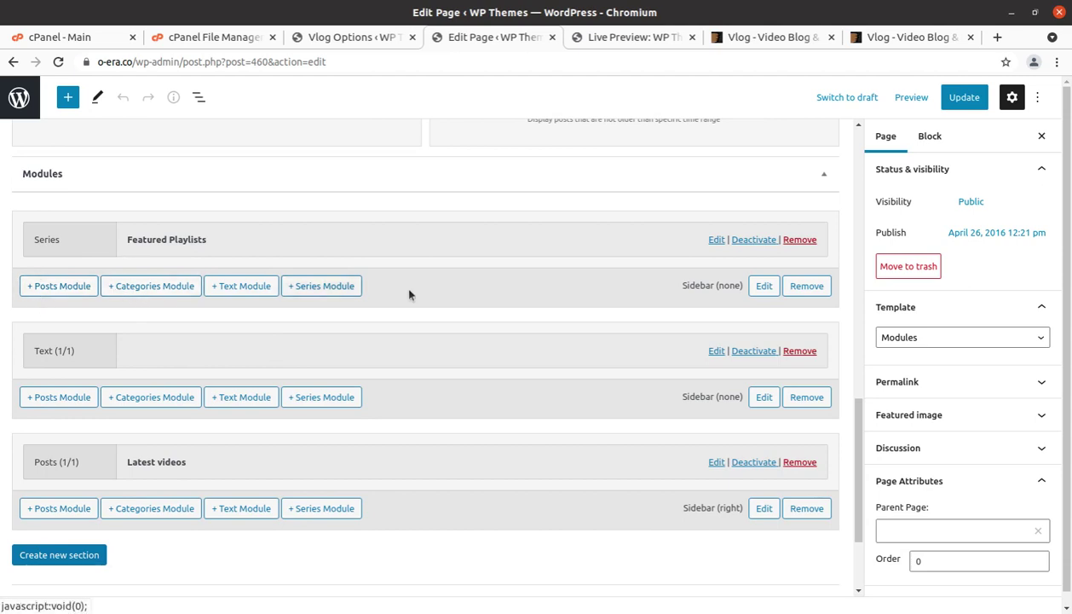
scroll(528, 302, "down", 2)
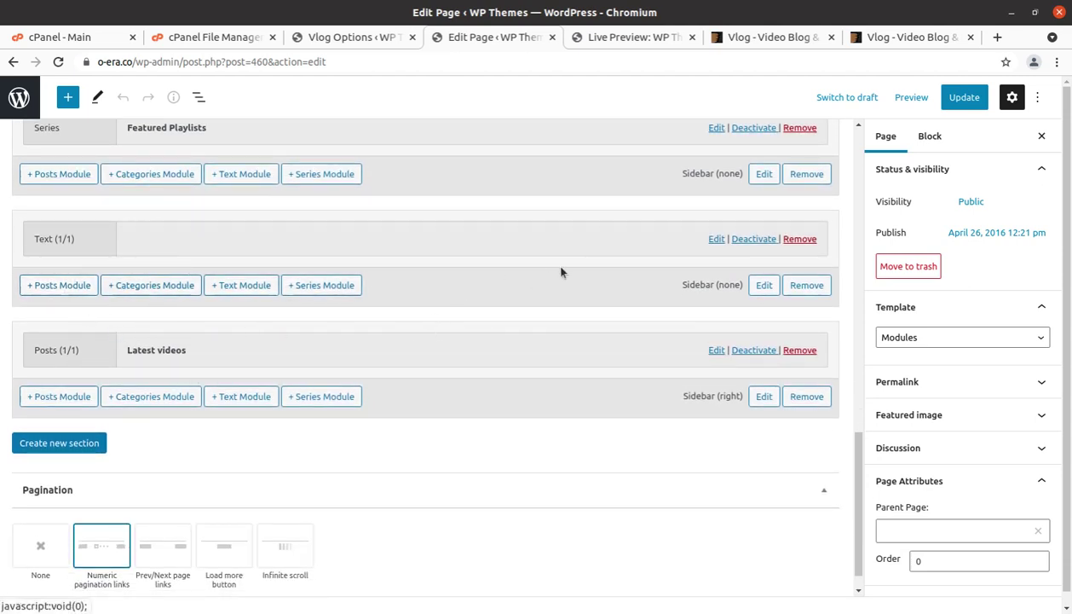
left_click(716, 240)
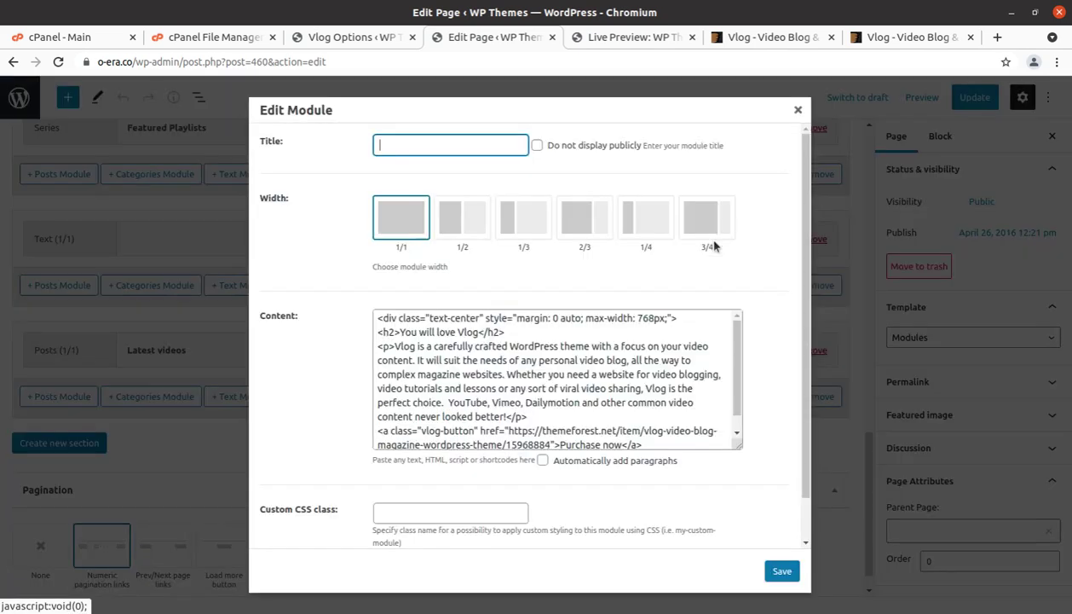
scroll(512, 374, "down", 1)
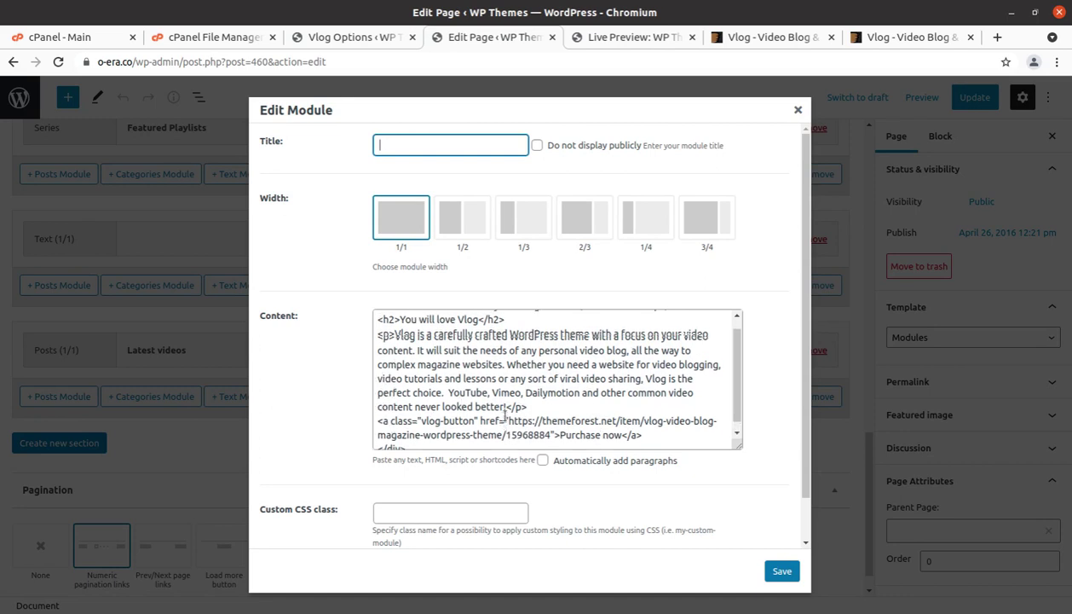
scroll(506, 417, "up", 1)
scroll(506, 417, "down", 1)
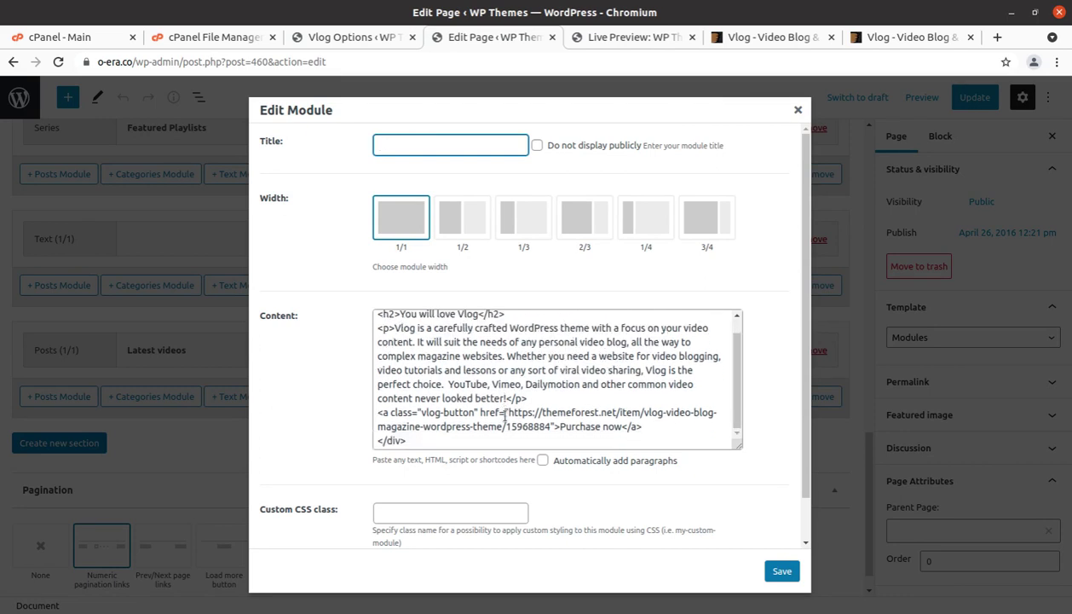
left_click(797, 111)
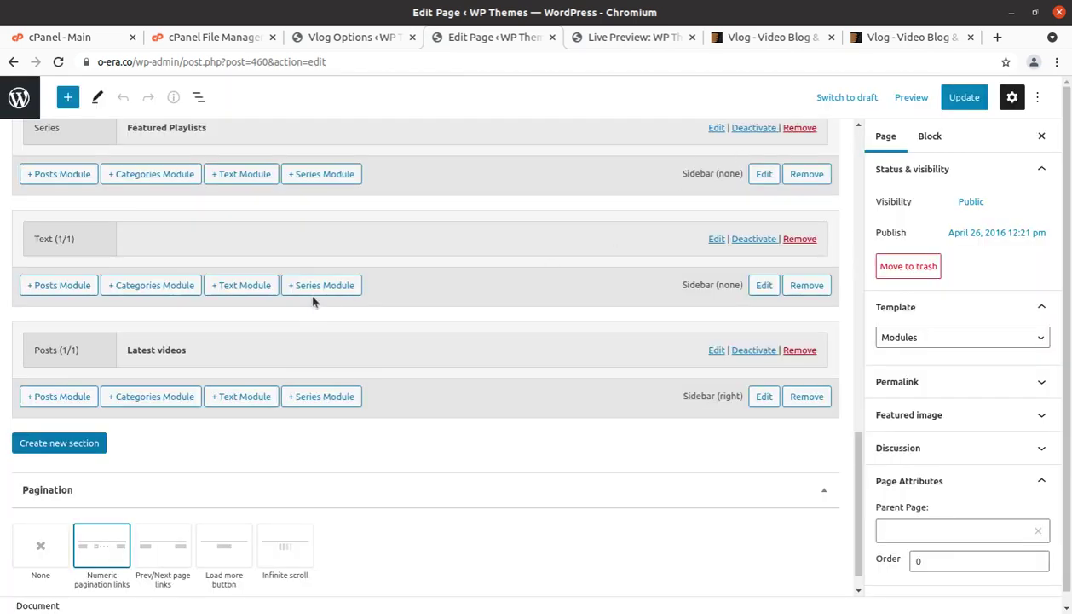
- Examine the pagination options for the Home page and return to the start of its settings
scroll(313, 301, "down", 1)
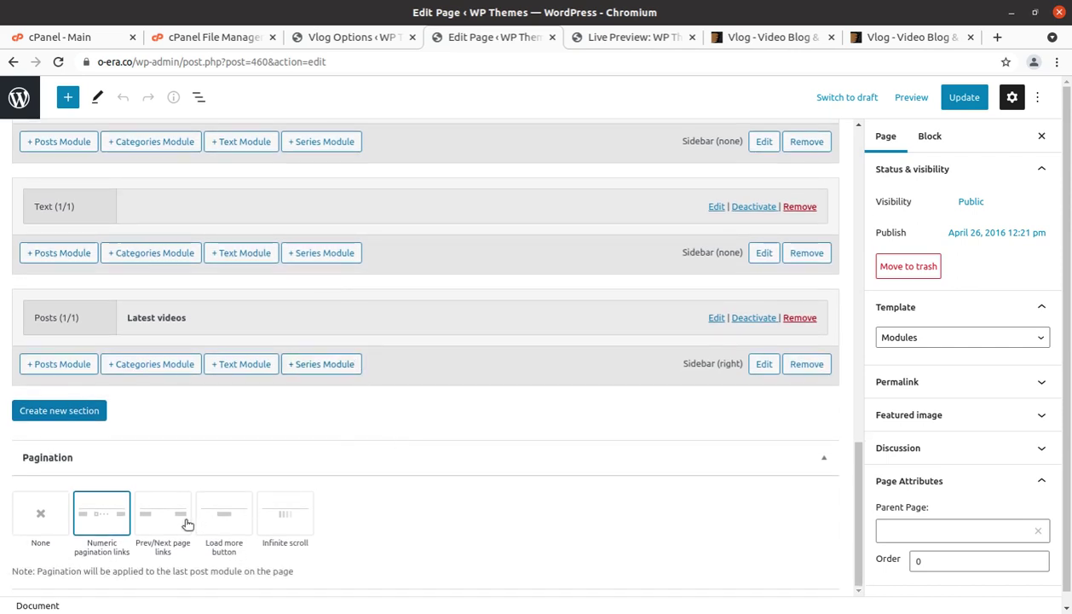
scroll(510, 332, "up", 10)
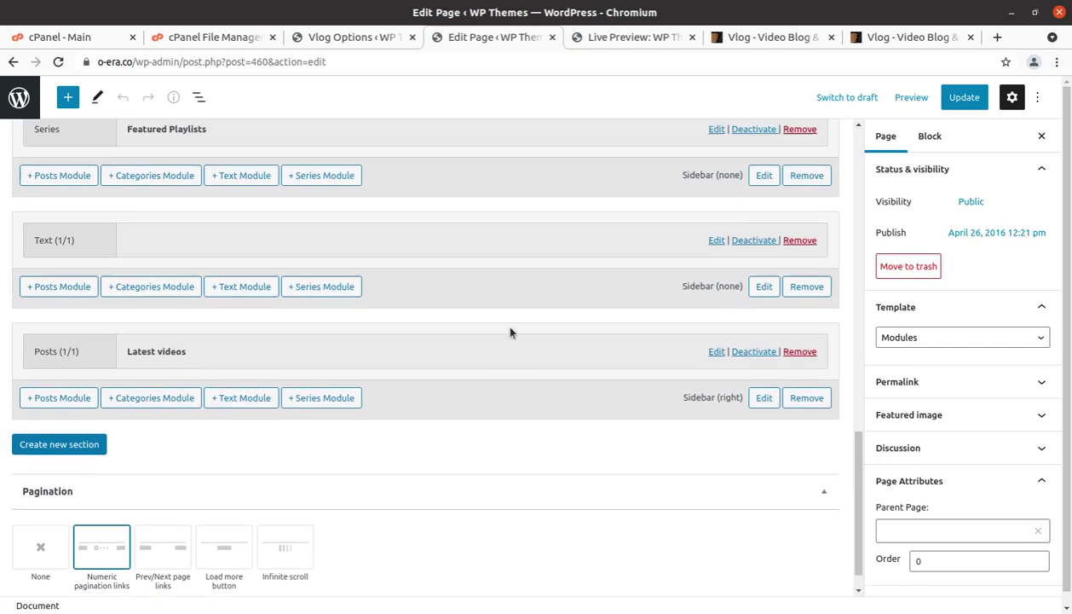
scroll(509, 333, "up", 10)
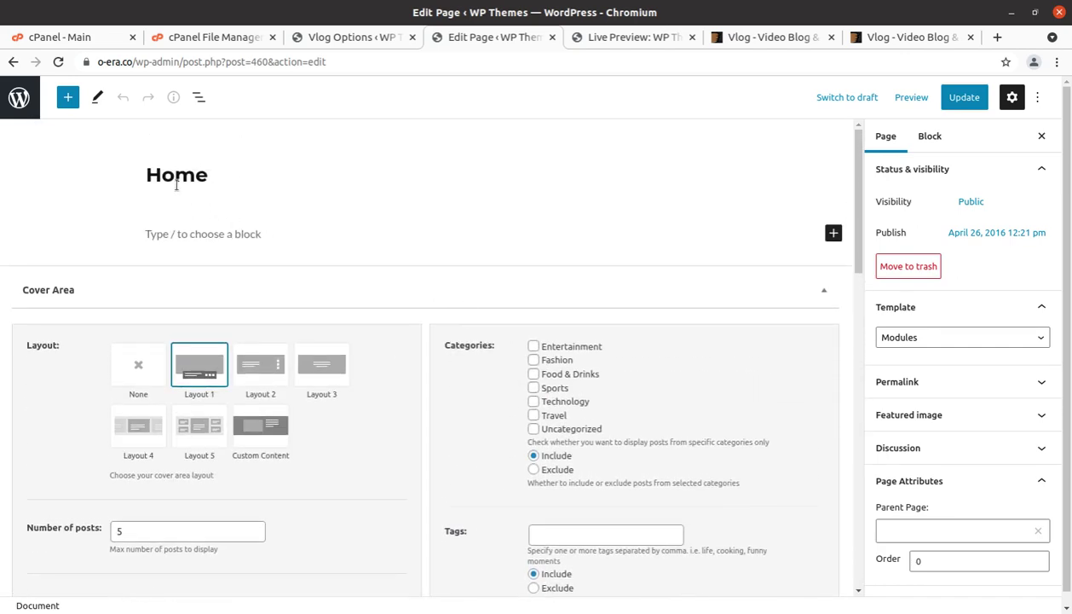
- Leave the page editor, visit the live site and examine the homepage's cover area and featured playlists
left_click(12, 101)
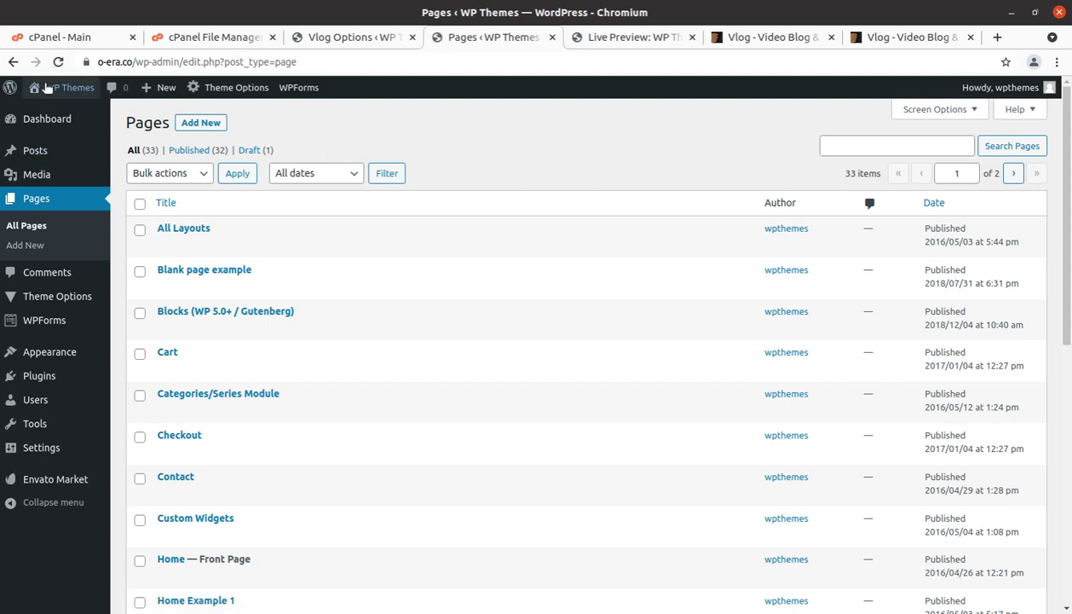
mouse_move(51, 87)
left_click(53, 115)
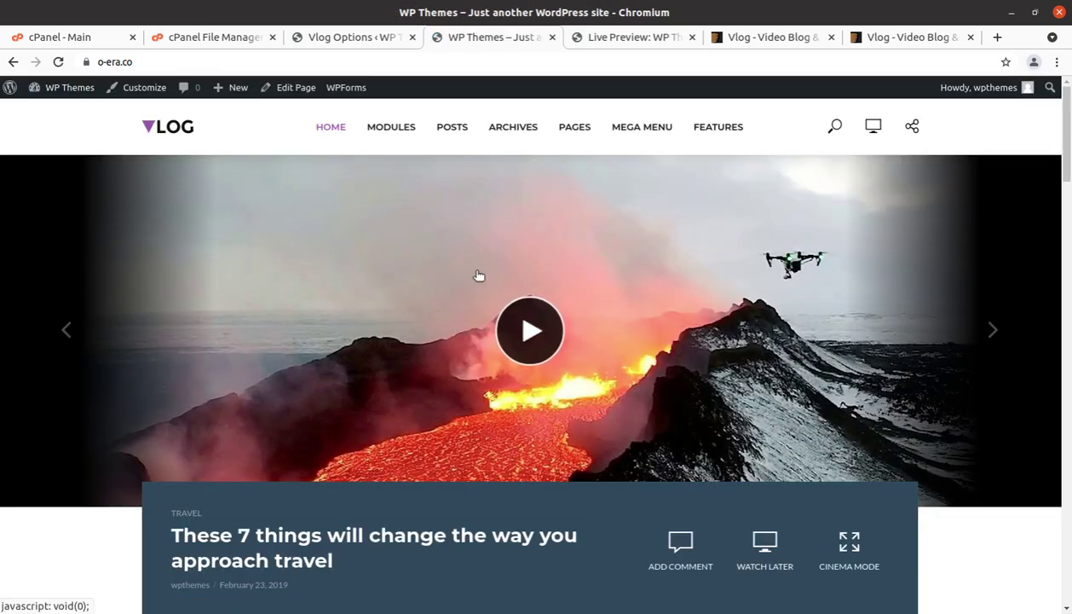
scroll(478, 272, "down", 1)
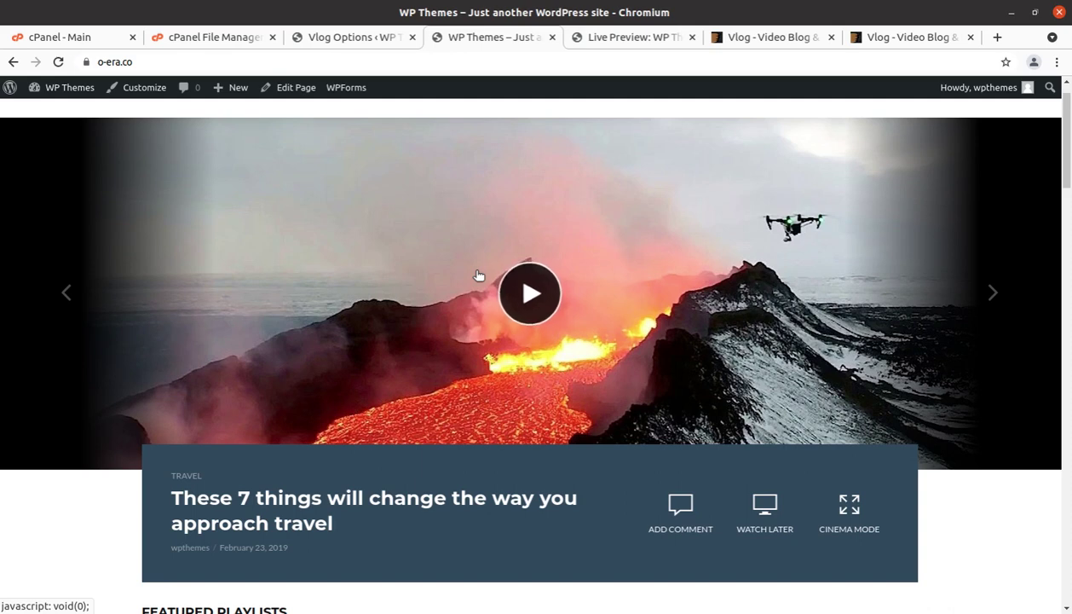
scroll(364, 292, "down", 4)
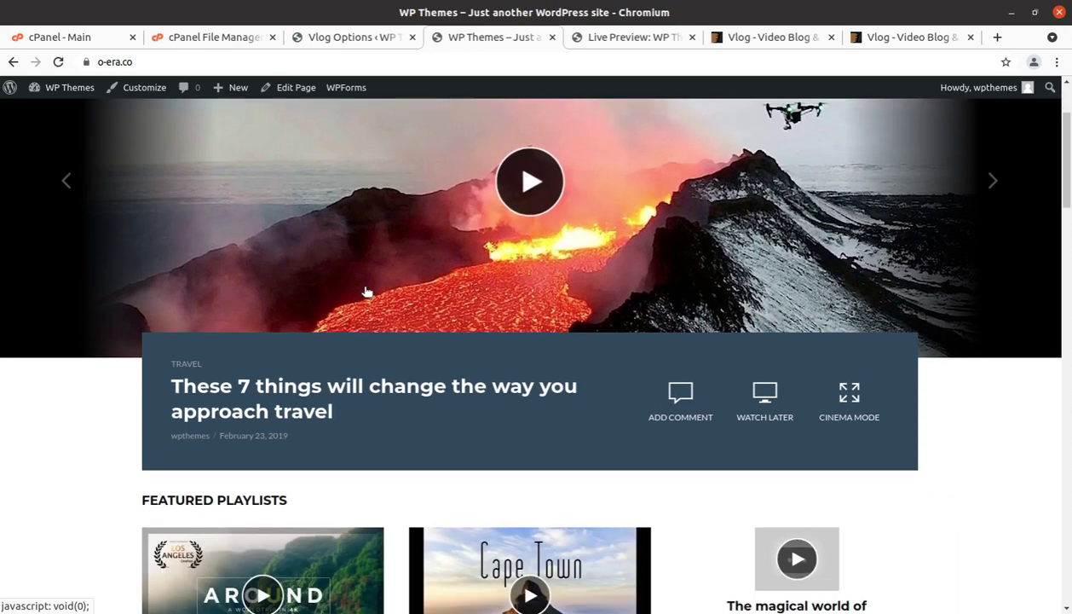
scroll(365, 292, "down", 4)
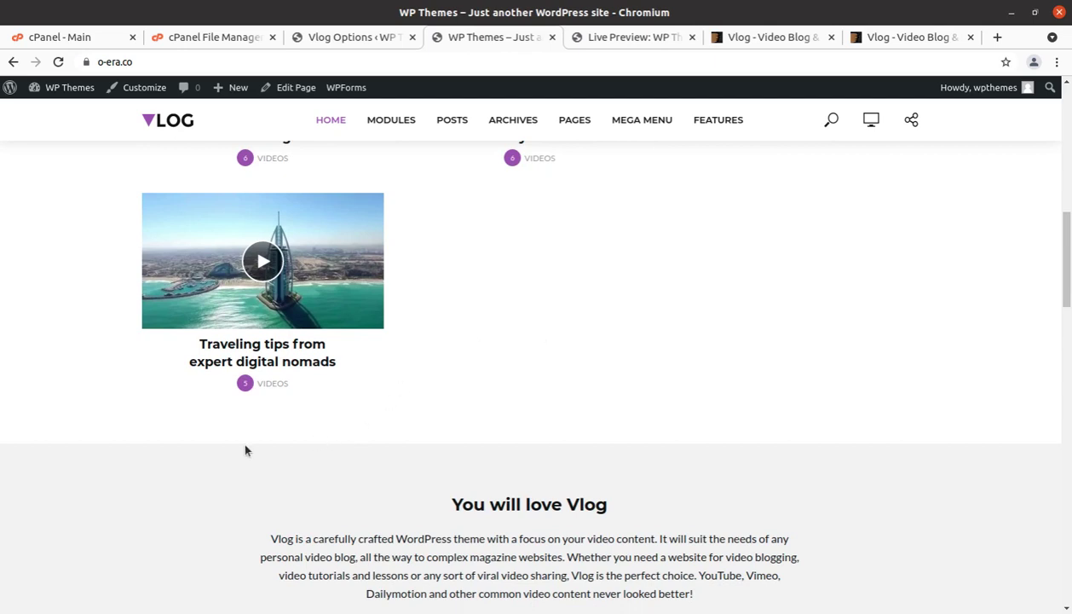
- Examine the homepage's "You will love Vlog" section, the latest videos list and the sidebar widgets
scroll(247, 450, "down", 3)
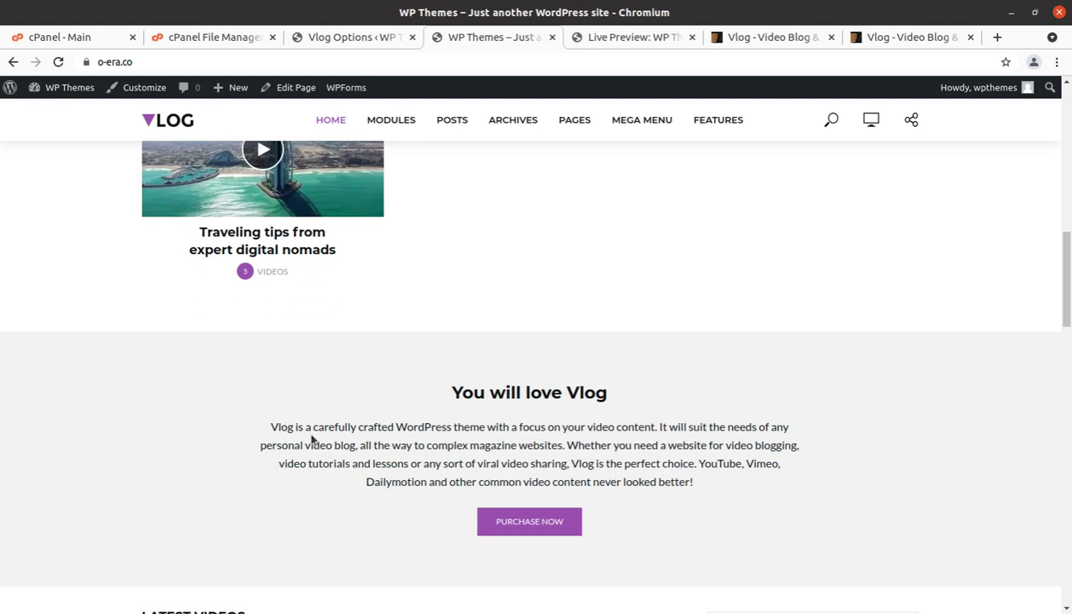
scroll(295, 439, "down", 5)
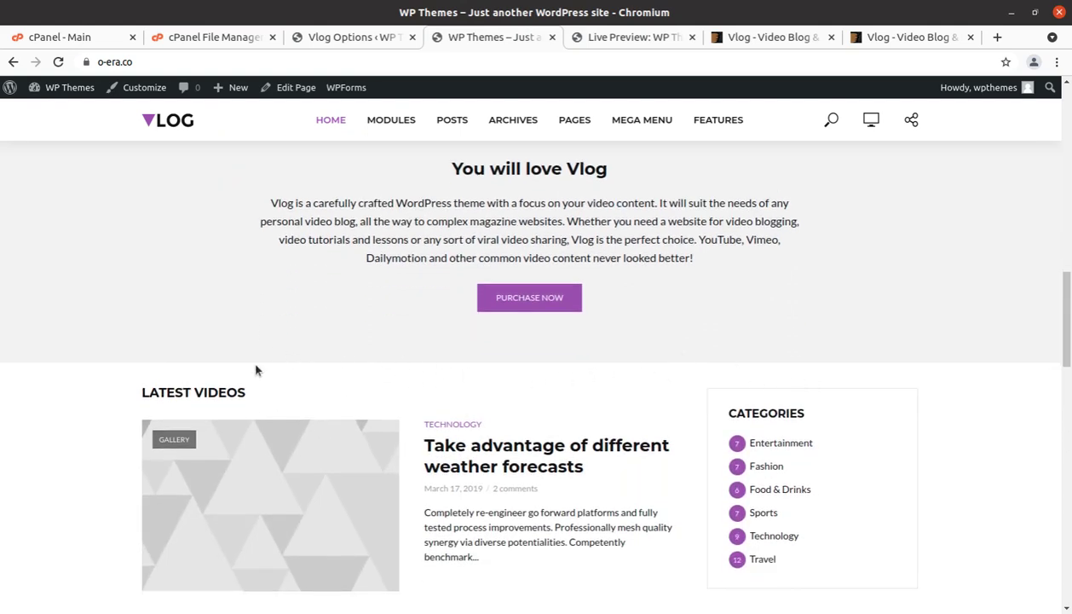
scroll(229, 343, "down", 5)
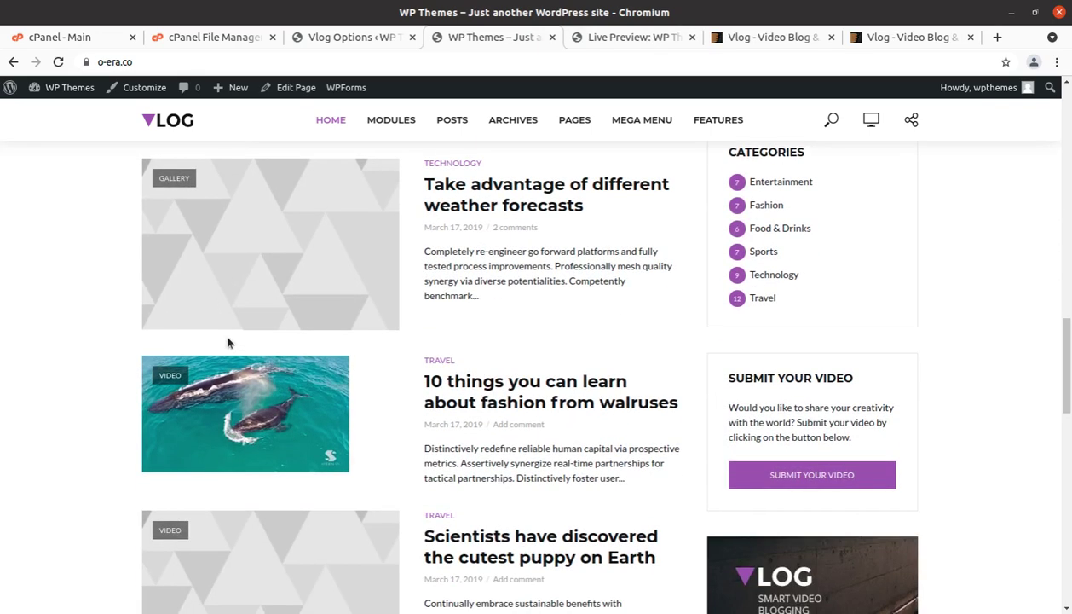
scroll(976, 379, "down", 3)
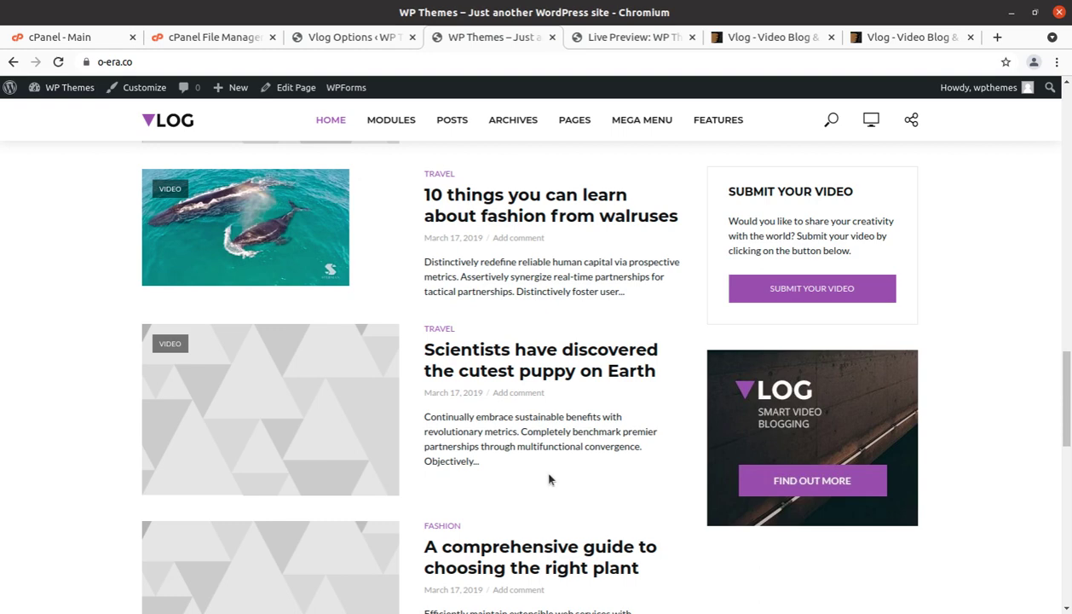
scroll(929, 272, "down", 3)
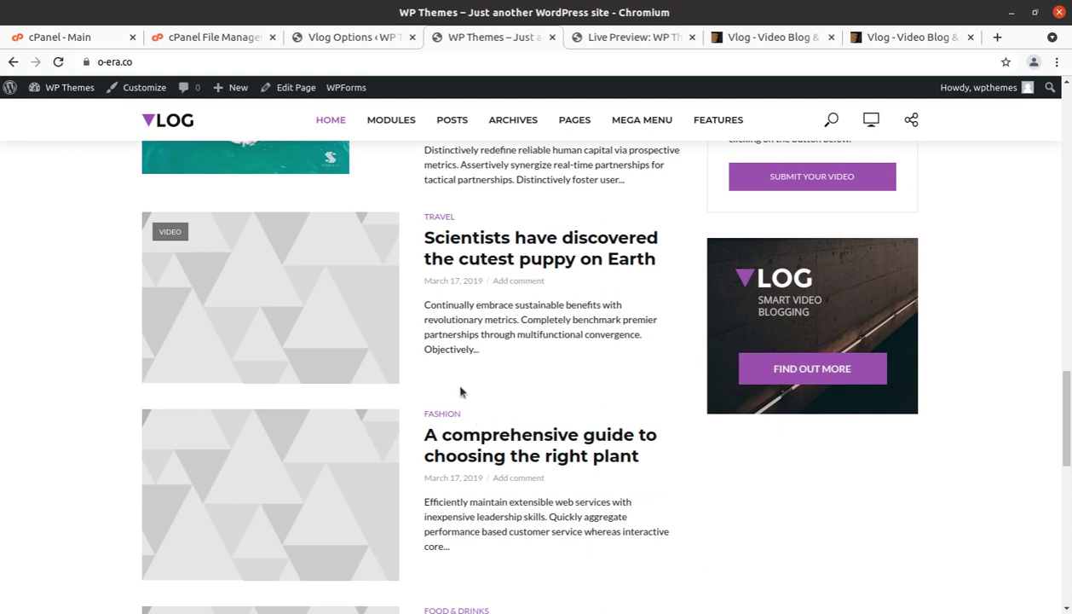
scroll(462, 390, "down", 2)
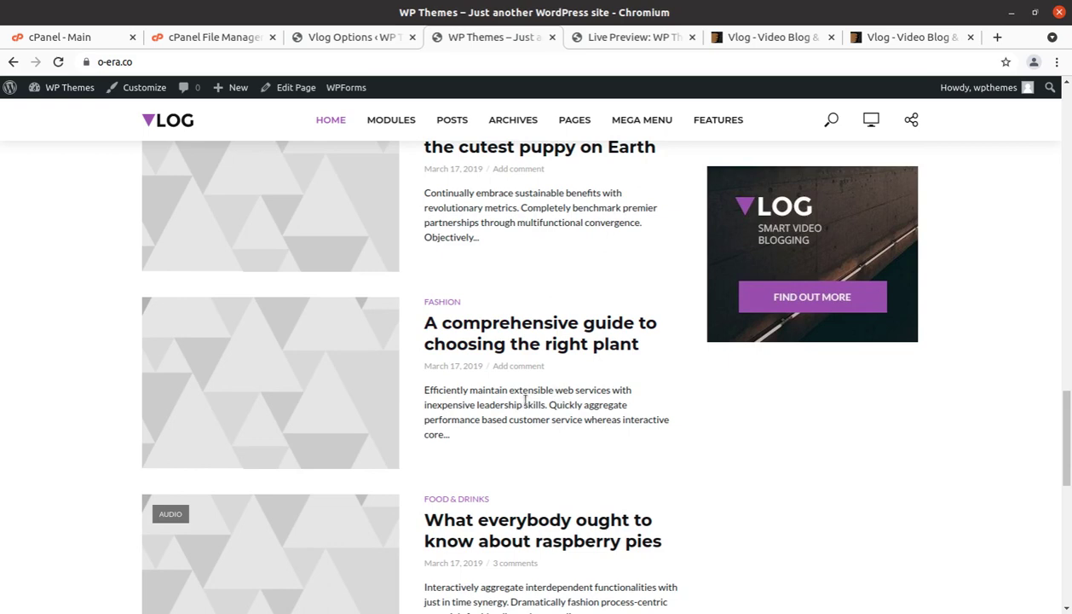
scroll(467, 331, "up", 5)
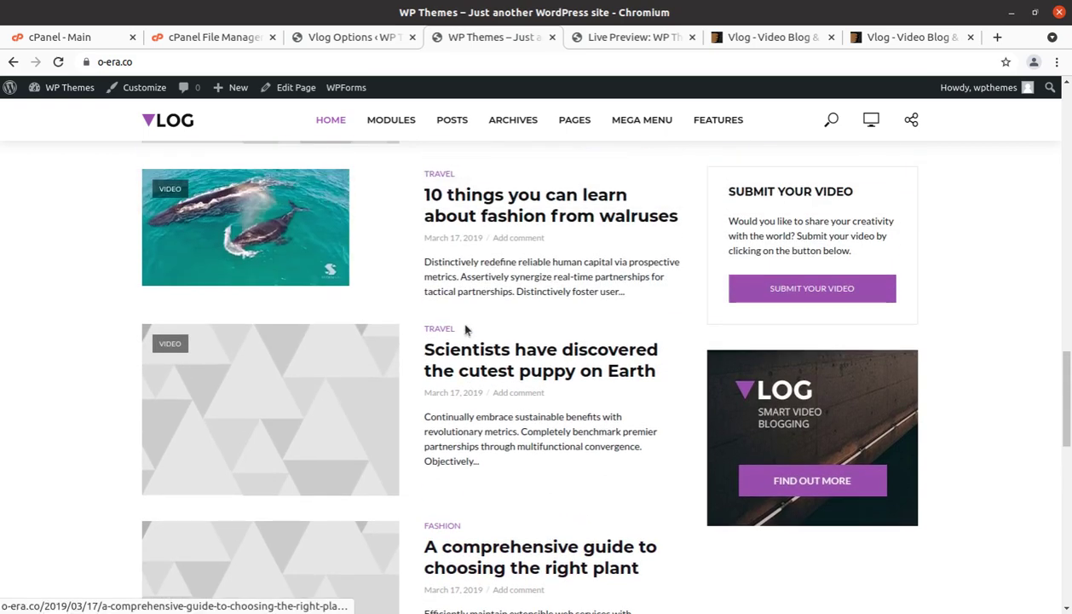
scroll(465, 329, "up", 8)
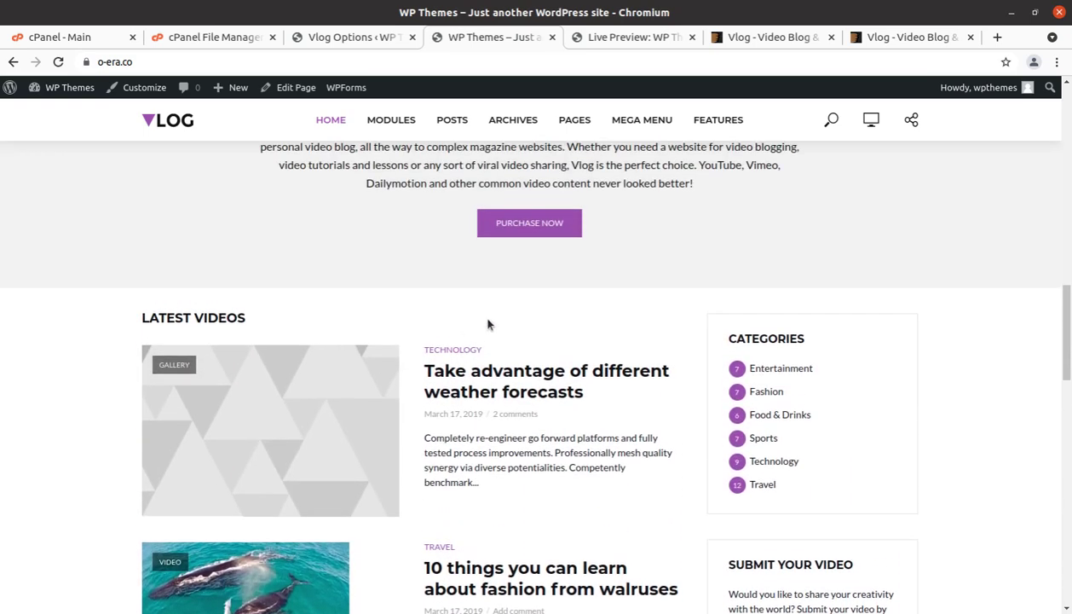